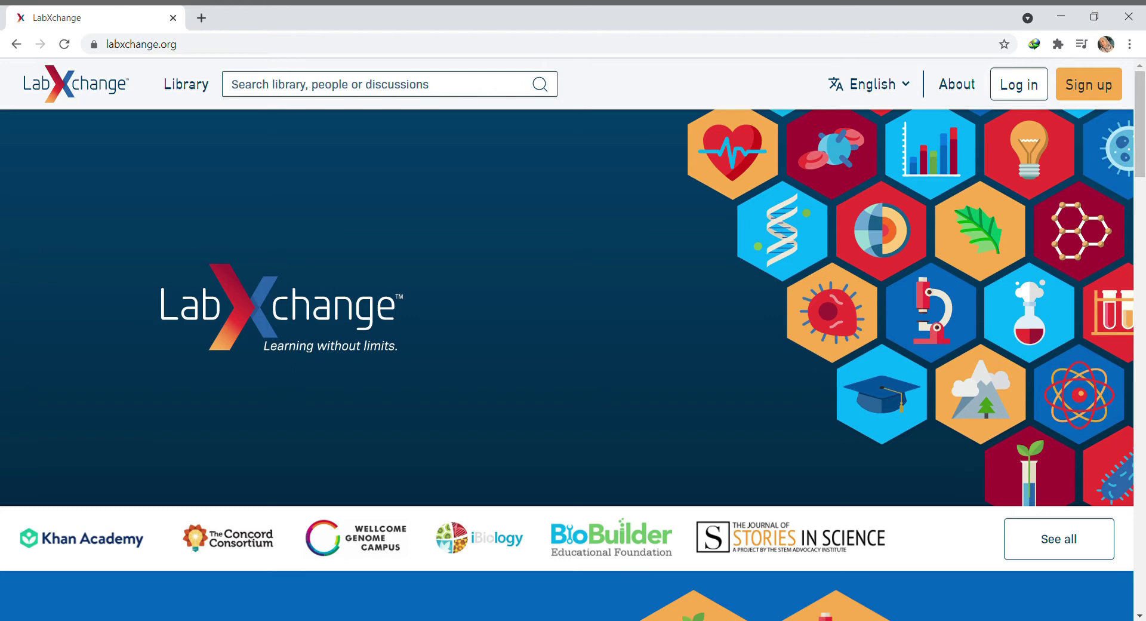
Open the LabXchange Restriction Enzyme Digest simulation from the library catalog
{"action": "left_click", "coordinate": [178, 86]}
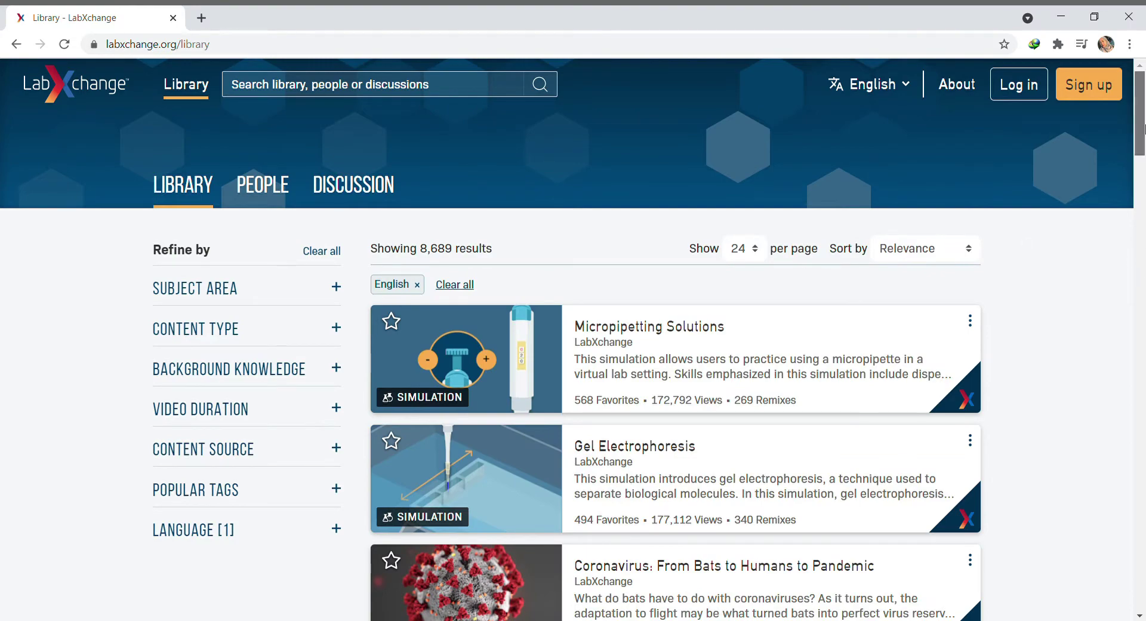
{"action": "left_click_drag", "start_coordinate": [1144, 131], "coordinate": [1144, 227]}
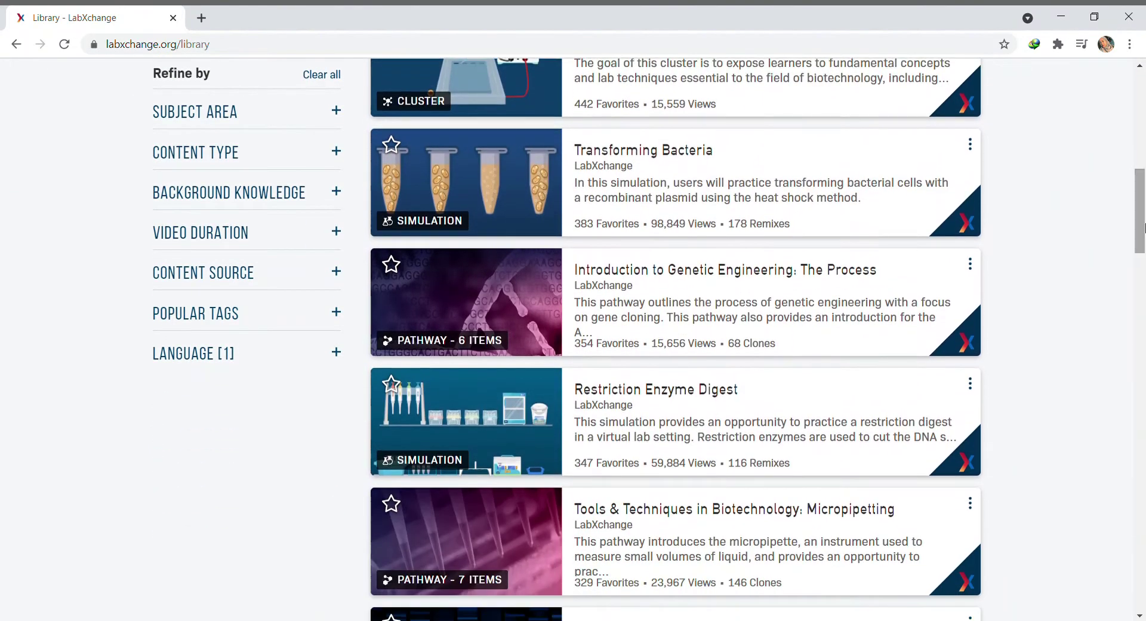
{"action": "left_click", "coordinate": [552, 396]}
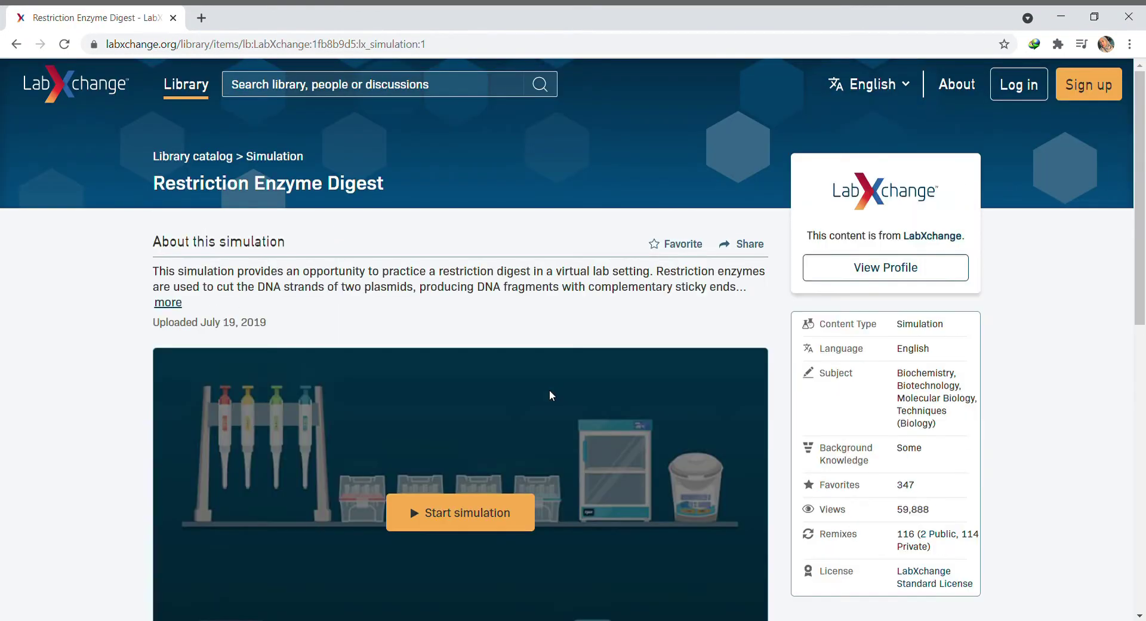
Launch the Restriction Enzyme Digest lab simulation at Level 1
{"action": "left_click", "coordinate": [449, 504]}
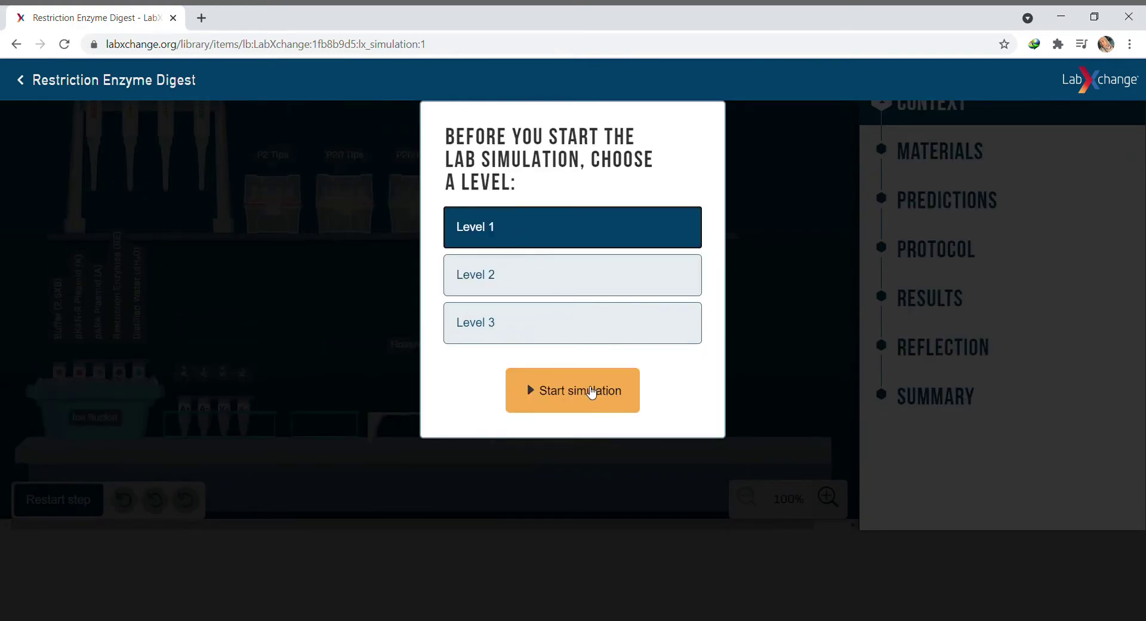
{"action": "left_click", "coordinate": [590, 391]}
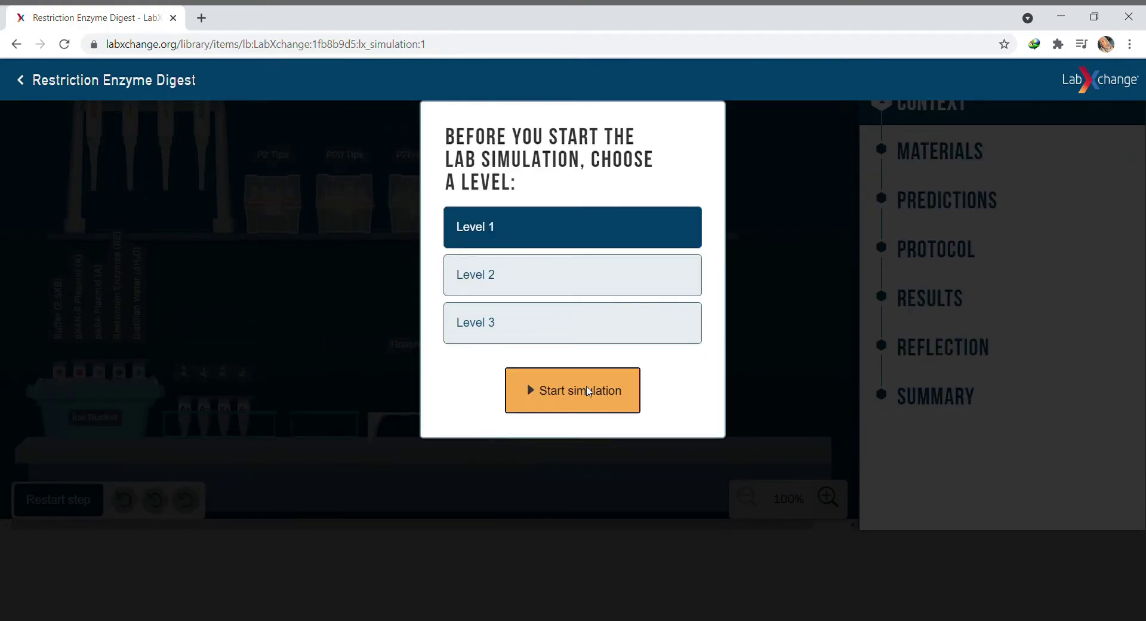
{"action": "left_click", "coordinate": [529, 385]}
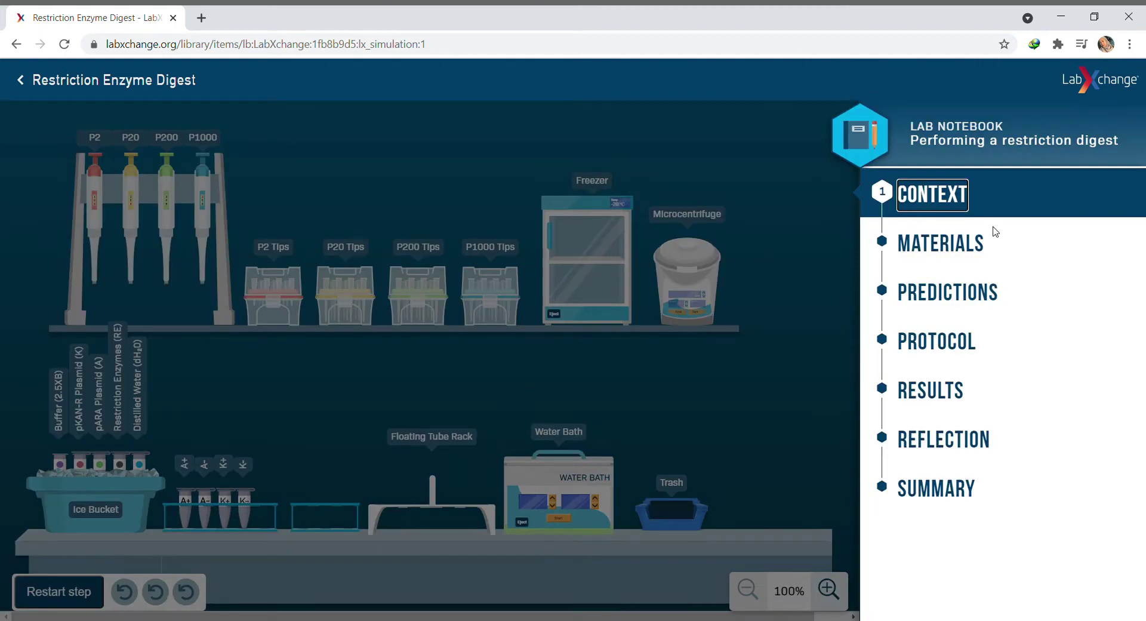
Open the Context section of the lab notebook and read the experiment's aim, the plasmid maps and the plasmid descriptions
{"action": "left_click", "coordinate": [941, 208]}
{"action": "left_click", "coordinate": [941, 208]}
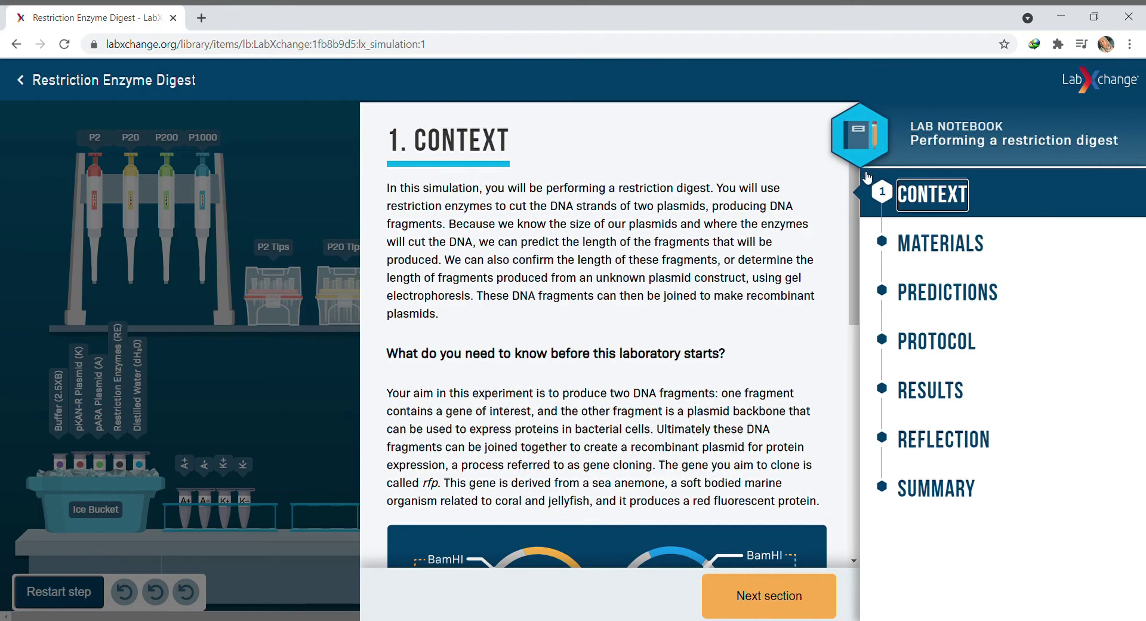
{"action": "scroll", "coordinate": [858, 274], "scroll_direction": "down", "scroll_amount": 3}
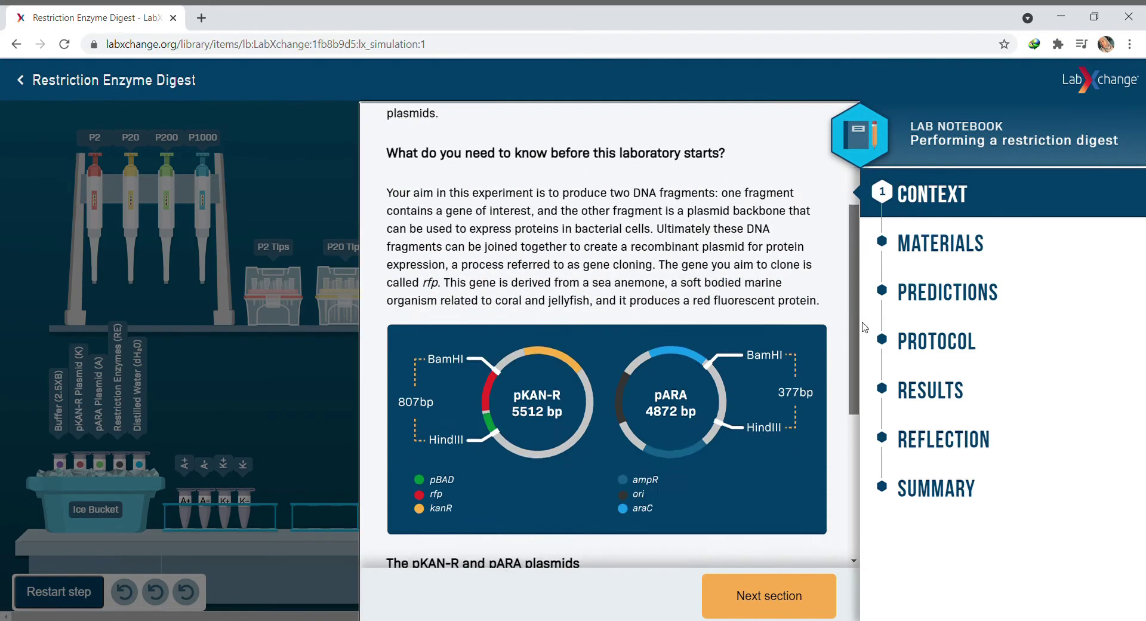
{"action": "scroll", "coordinate": [861, 327], "scroll_direction": "down", "scroll_amount": 2}
{"action": "scroll", "coordinate": [848, 425], "scroll_direction": "down", "scroll_amount": 1}
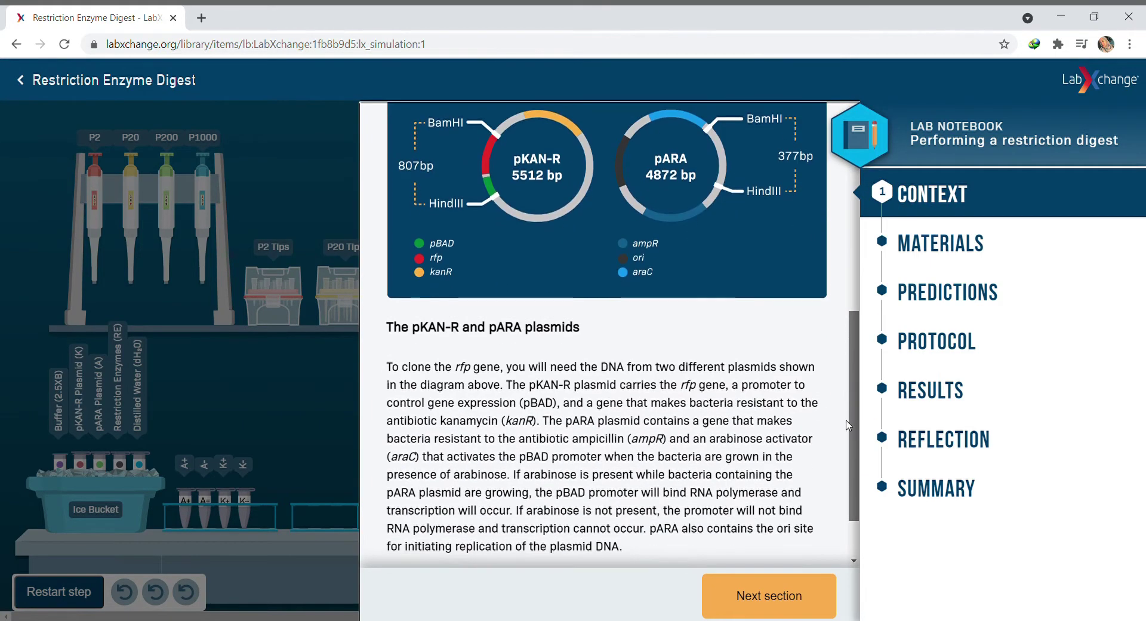
{"action": "left_click_drag", "start_coordinate": [848, 425], "coordinate": [842, 327]}
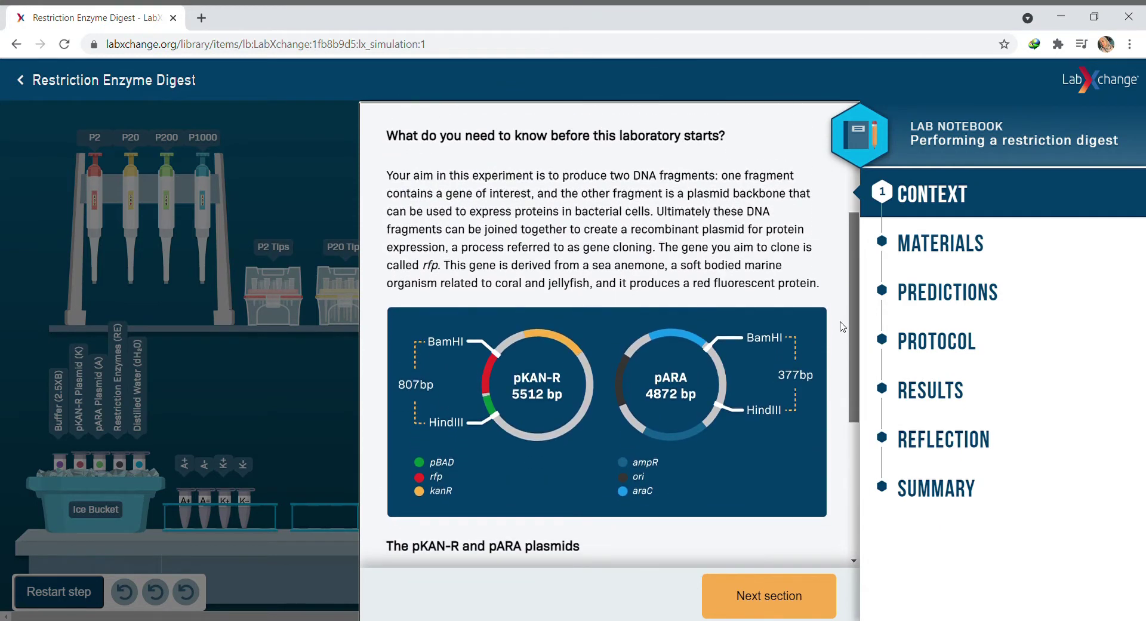
{"action": "left_click_drag", "start_coordinate": [842, 327], "coordinate": [842, 389]}
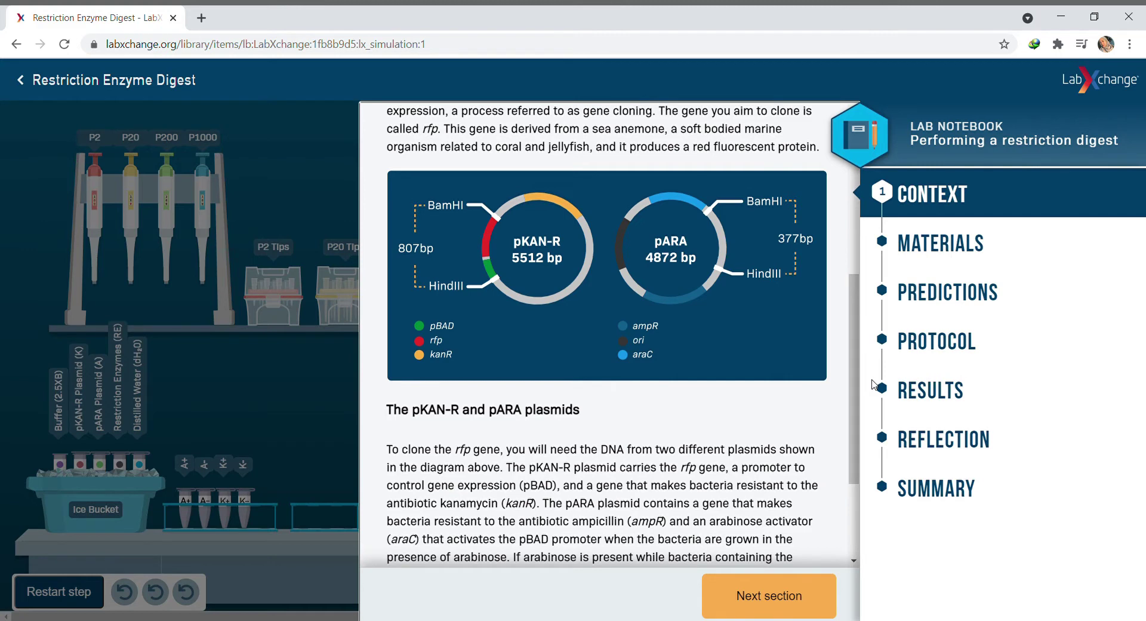
Proceed to the Materials section and review its reagents, micropipetting equipment, empty tubes and other equipment
{"action": "left_click", "coordinate": [766, 600]}
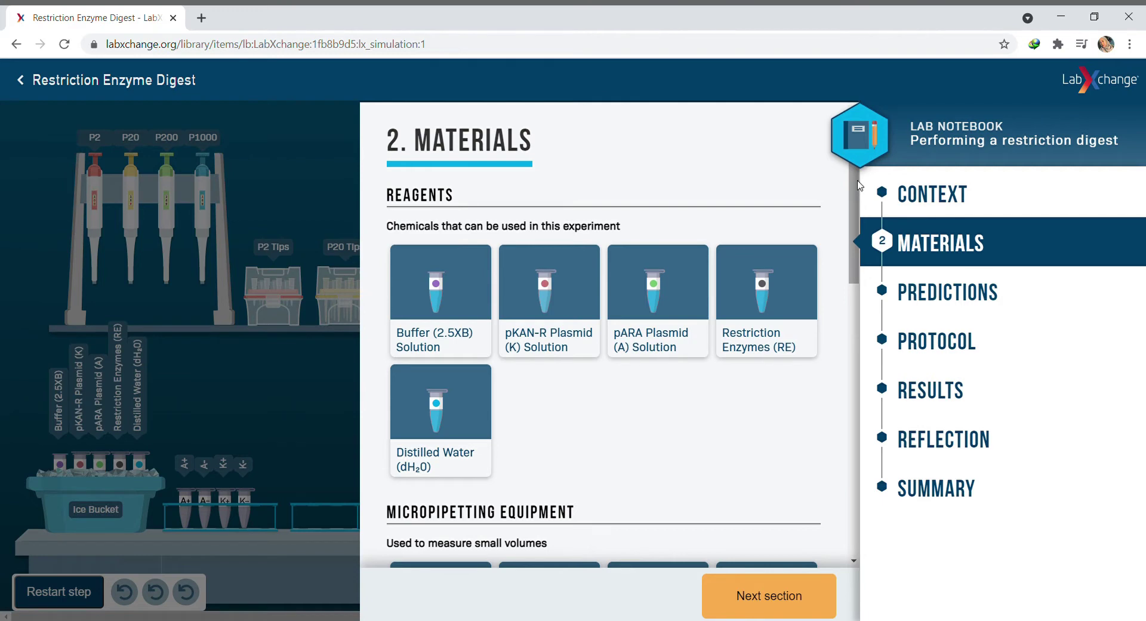
{"action": "scroll", "coordinate": [859, 185], "scroll_direction": "down", "scroll_amount": 8}
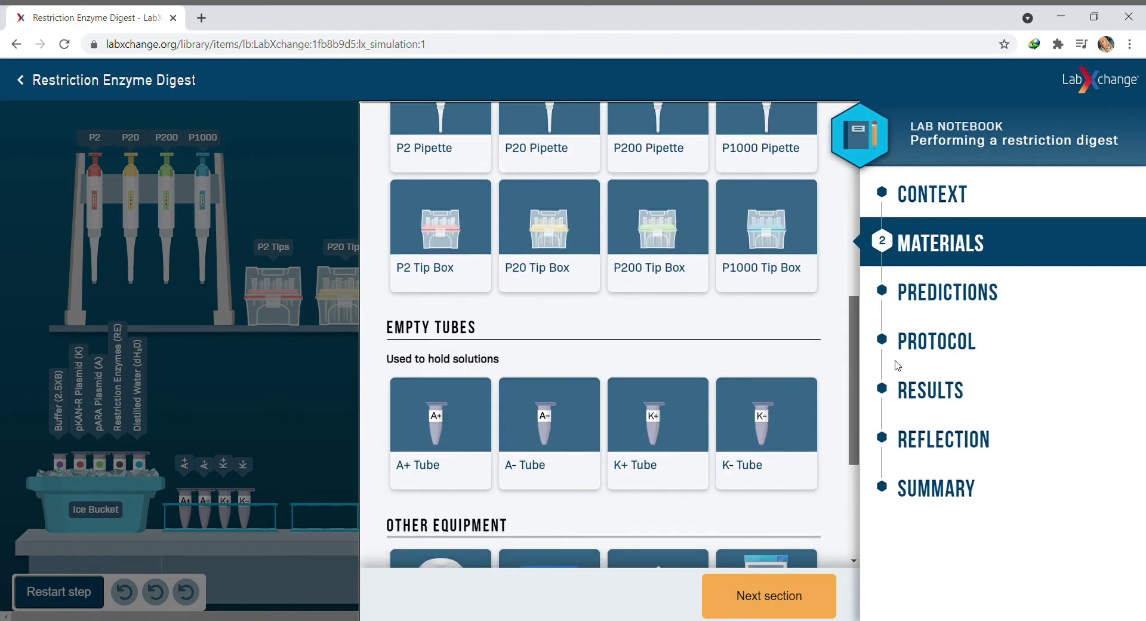
{"action": "scroll", "coordinate": [898, 365], "scroll_direction": "up", "scroll_amount": 2}
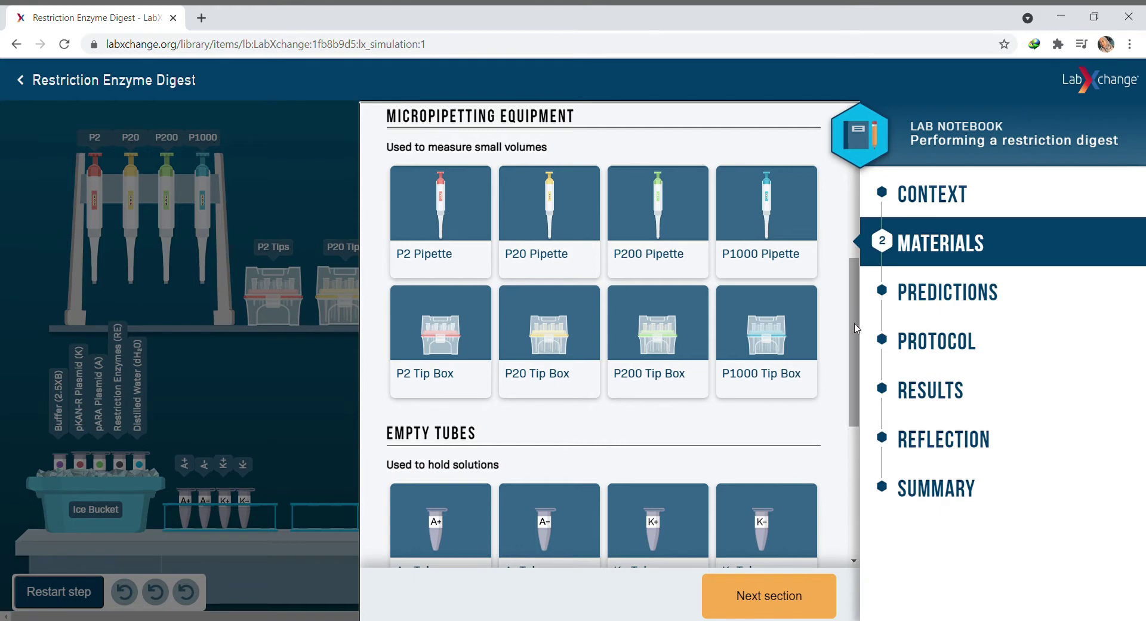
{"action": "left_click_drag", "start_coordinate": [856, 327], "coordinate": [864, 459]}
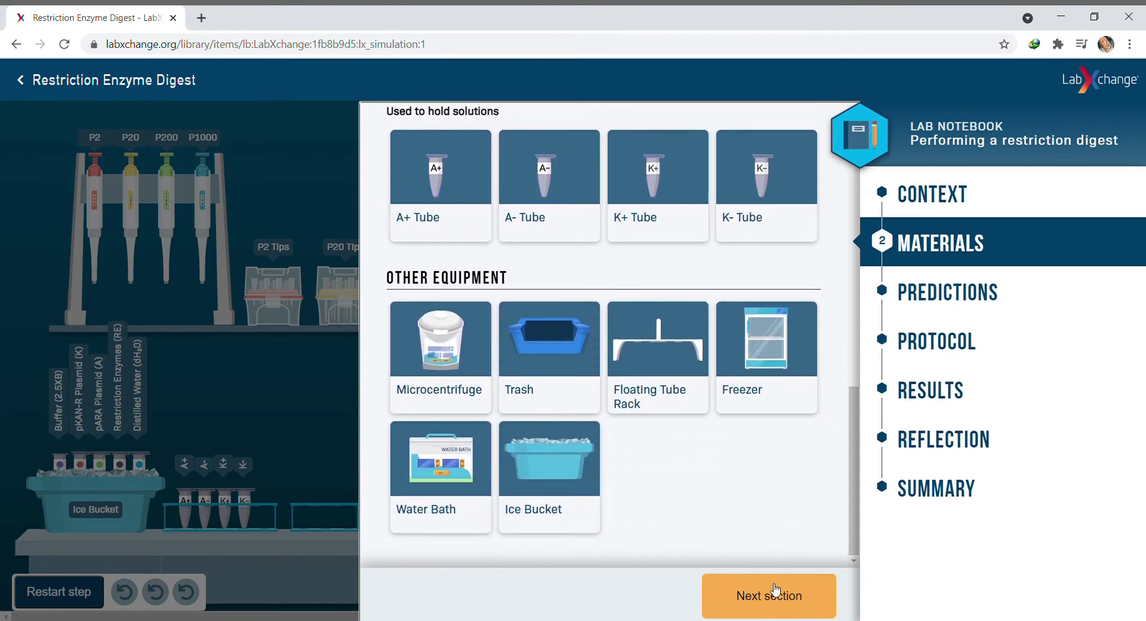
Proceed to the Predictions section and answer question 1 with 2 fragments each for pKAN-R and pARA
{"action": "left_click", "coordinate": [774, 591]}
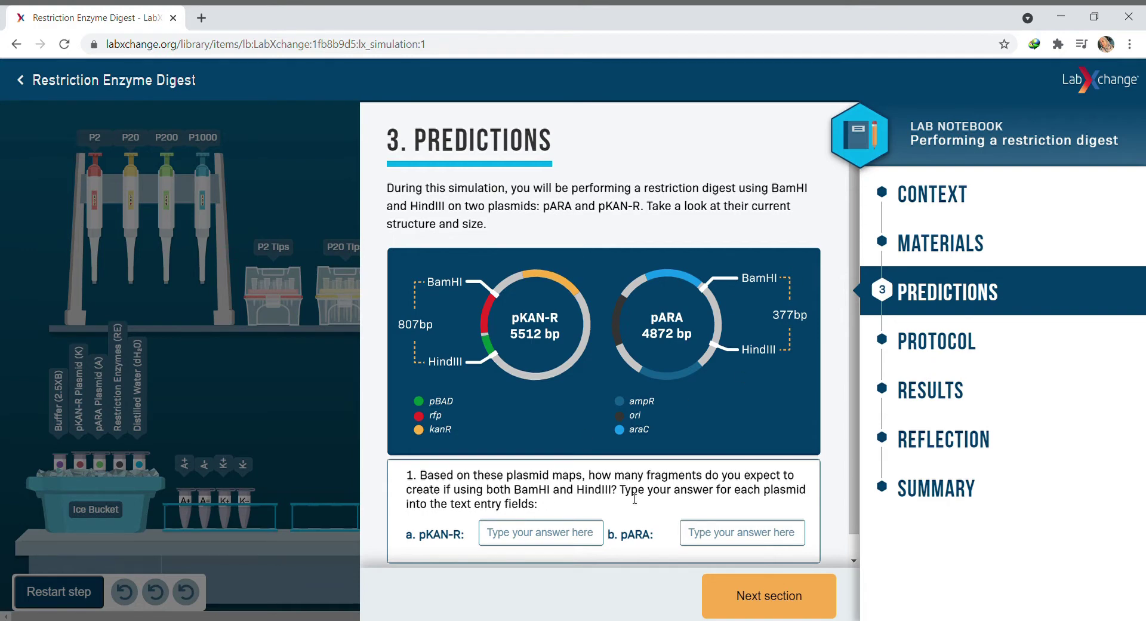
{"action": "left_click", "coordinate": [540, 527]}
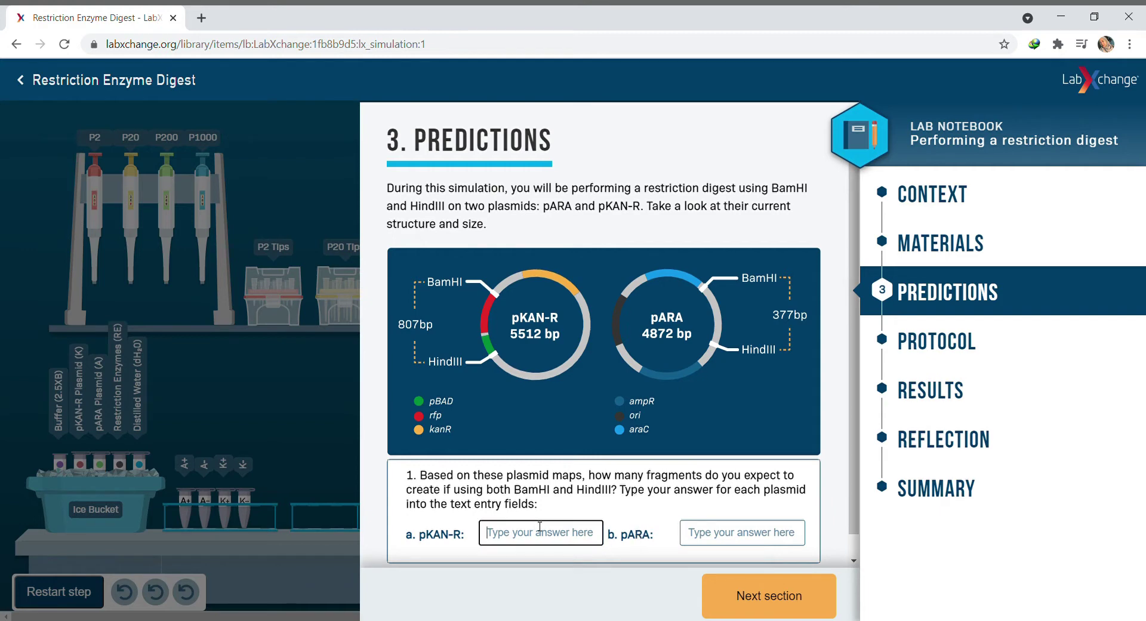
{"action": "type", "text": "2"}
{"action": "left_click", "coordinate": [739, 542]}
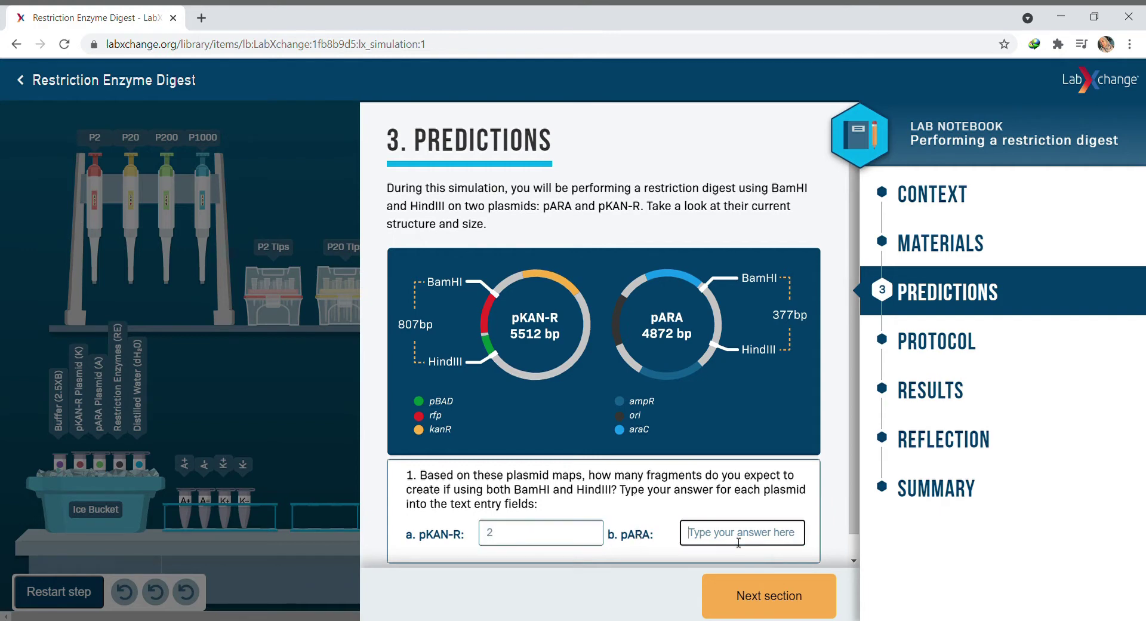
{"action": "type", "text": "2"}
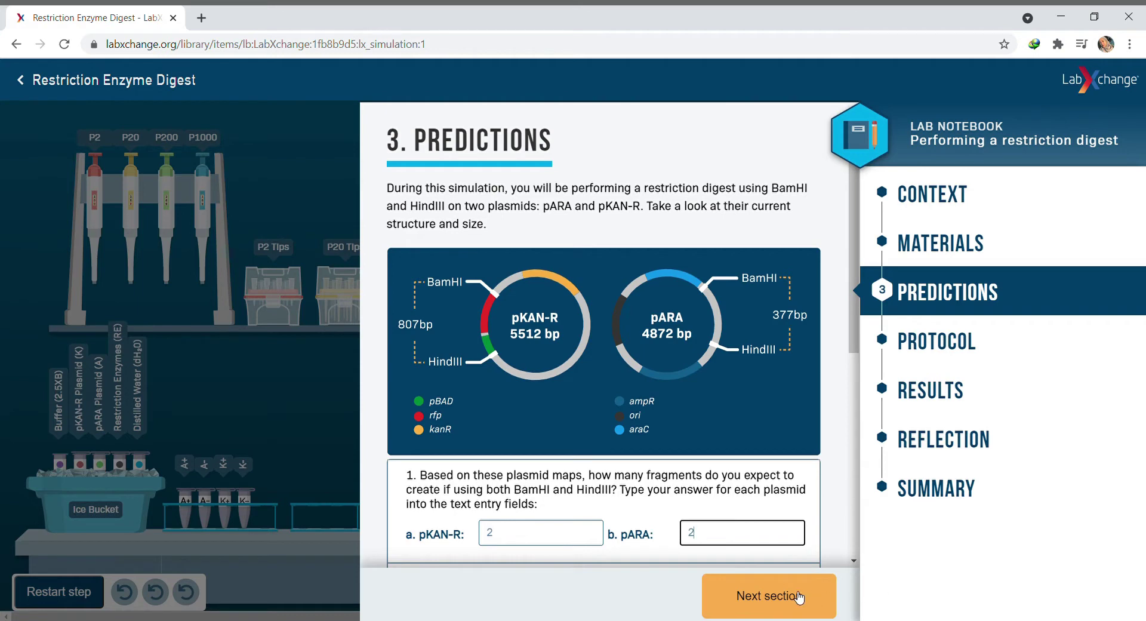
Answer question 2 with fragment sizes 807 and 4705 for pKAN-R, and 377 and 4495 for pARA
{"action": "left_click_drag", "start_coordinate": [860, 339], "coordinate": [860, 526]}
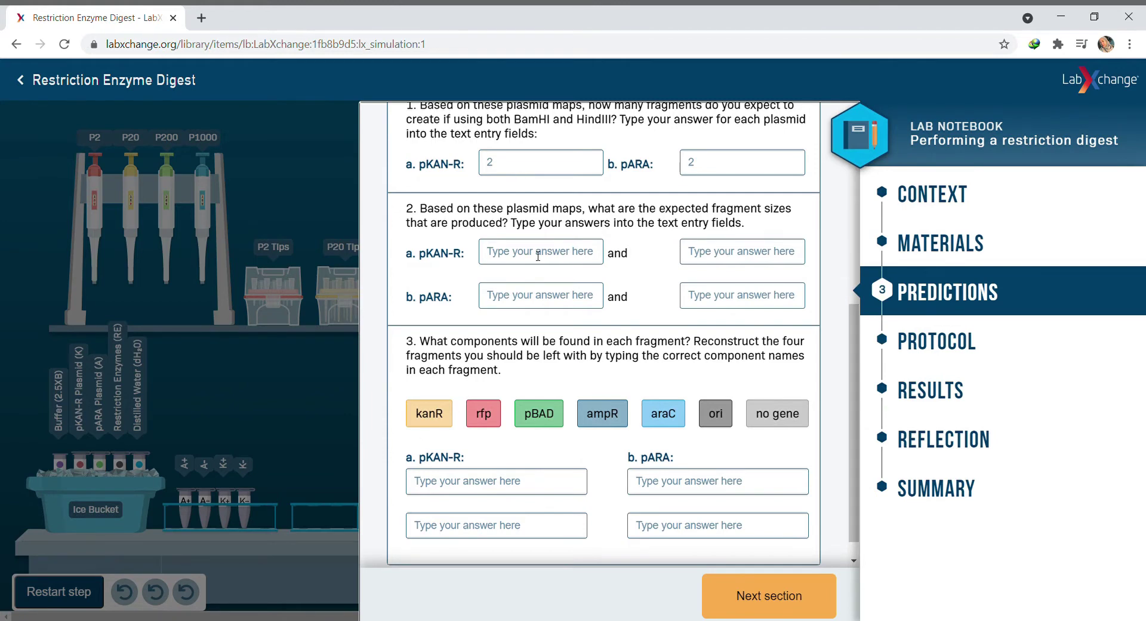
{"action": "left_click", "coordinate": [538, 255]}
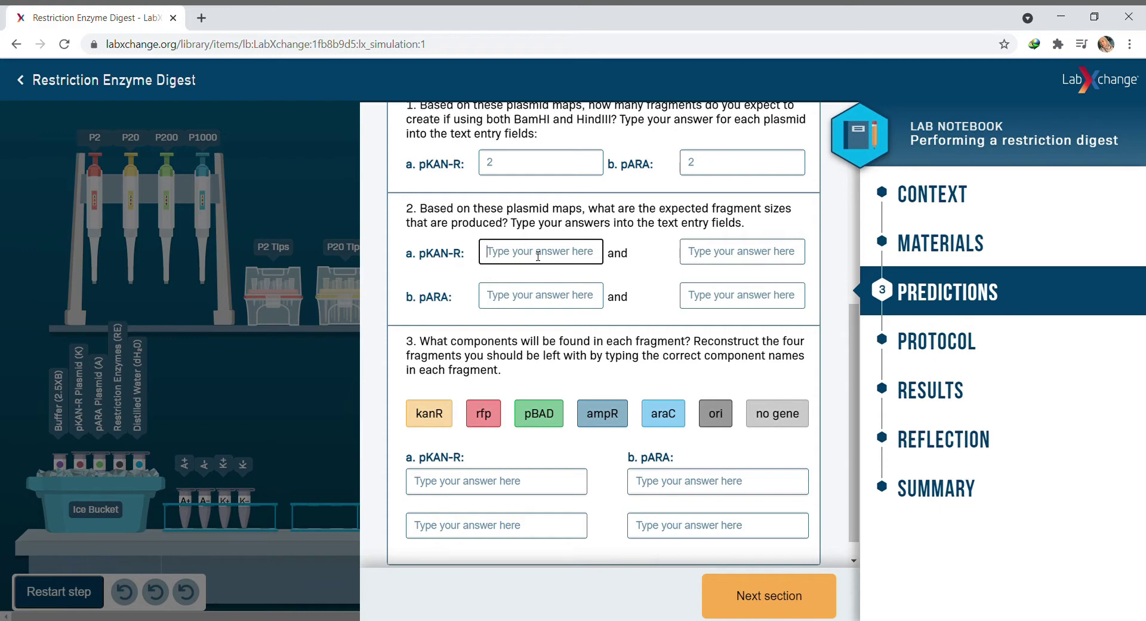
{"action": "type", "text": "807"}
{"action": "left_click", "coordinate": [525, 299]}
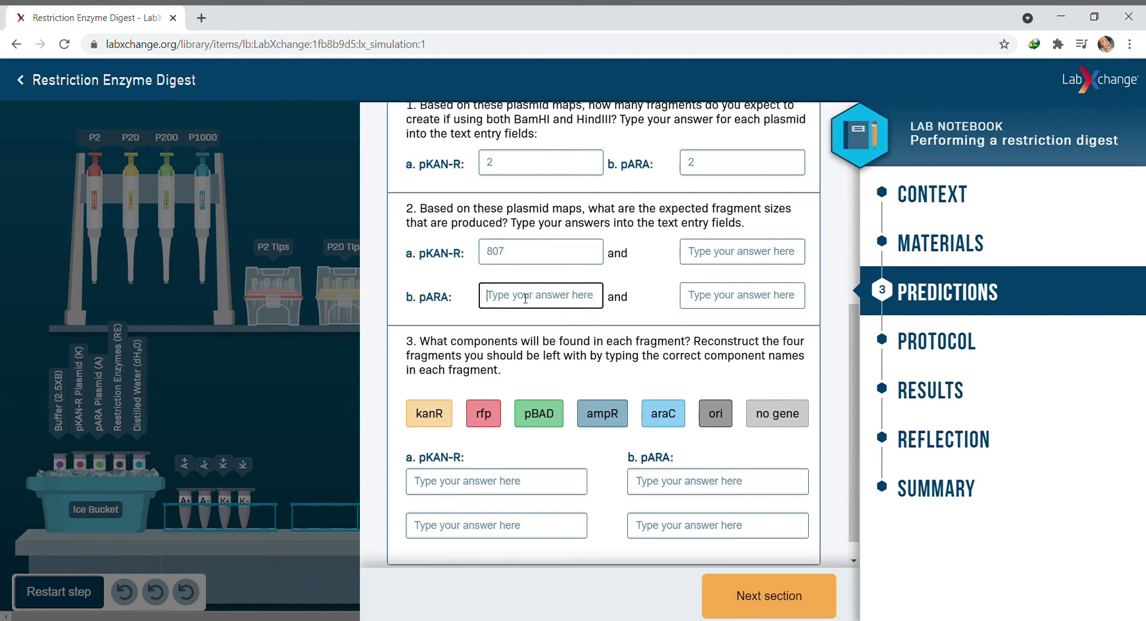
{"action": "type", "text": "377"}
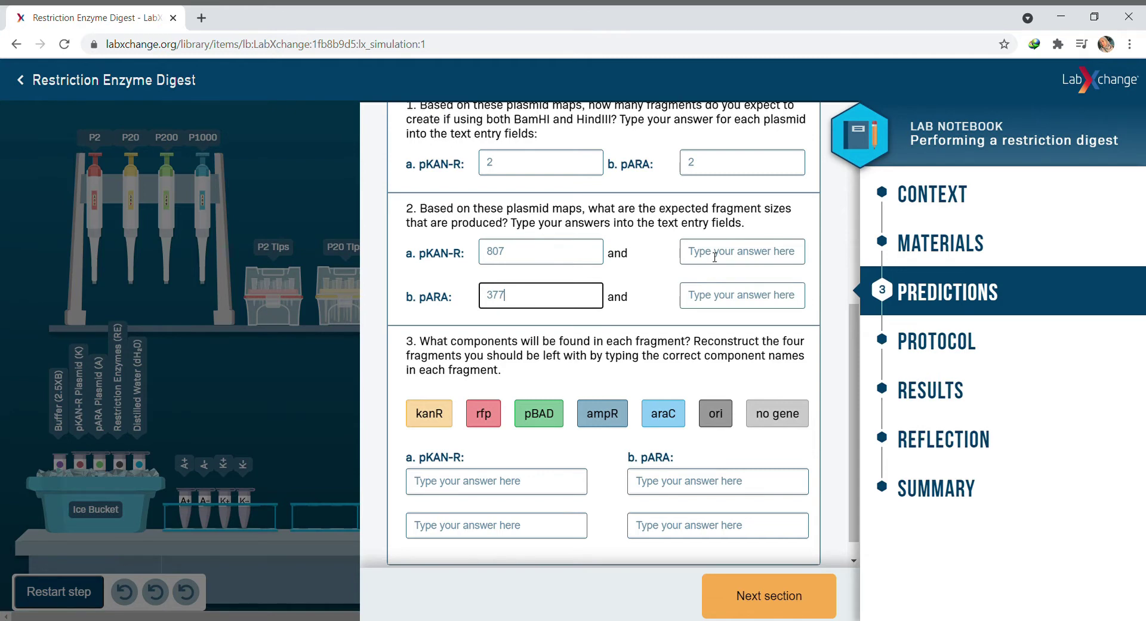
{"action": "left_click", "coordinate": [715, 257]}
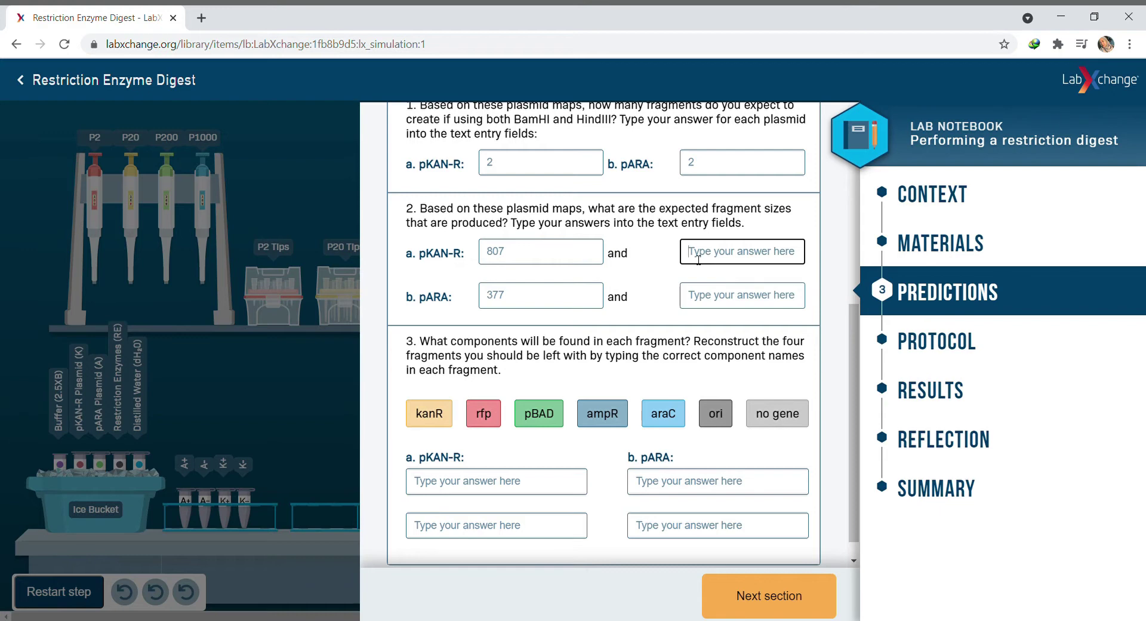
{"action": "type", "text": "4705"}
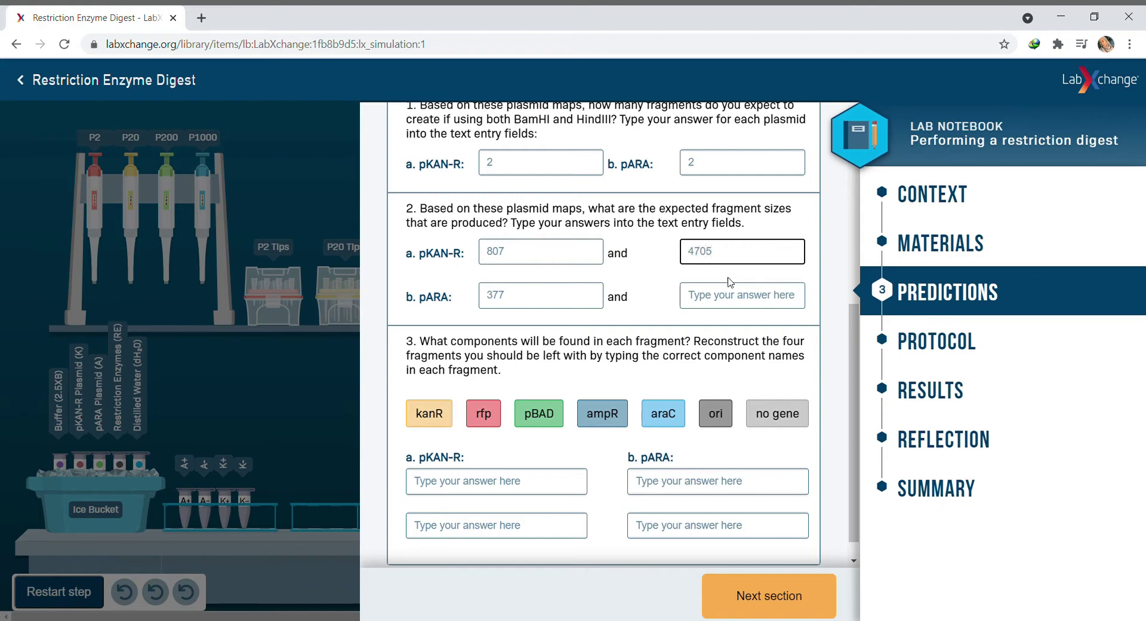
{"action": "left_click", "coordinate": [735, 293]}
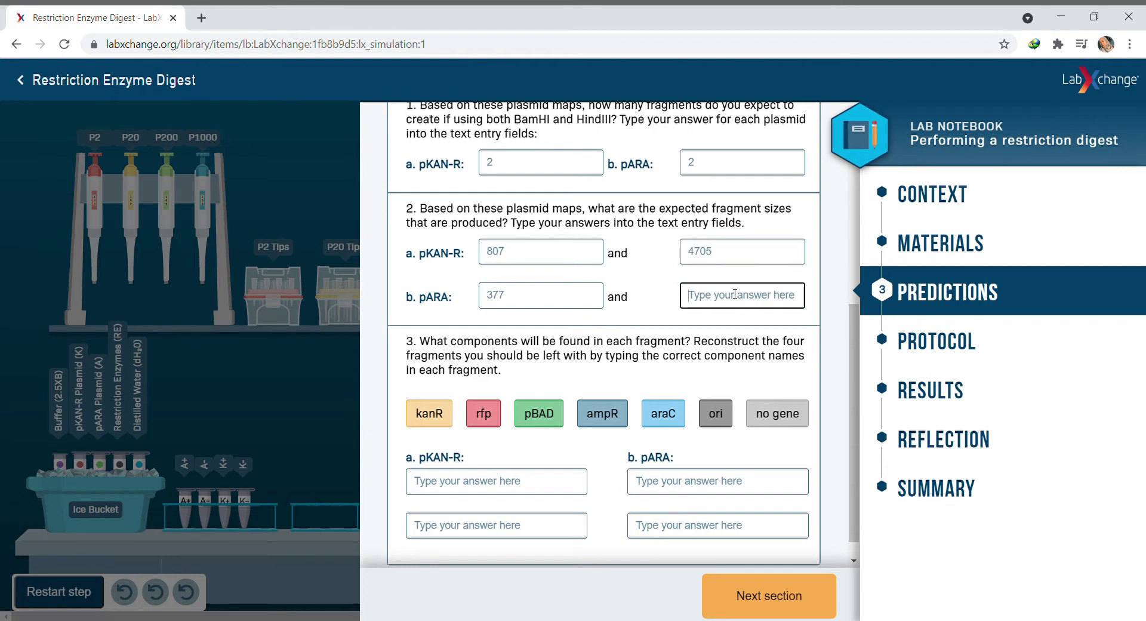
{"action": "type", "text": "4"}
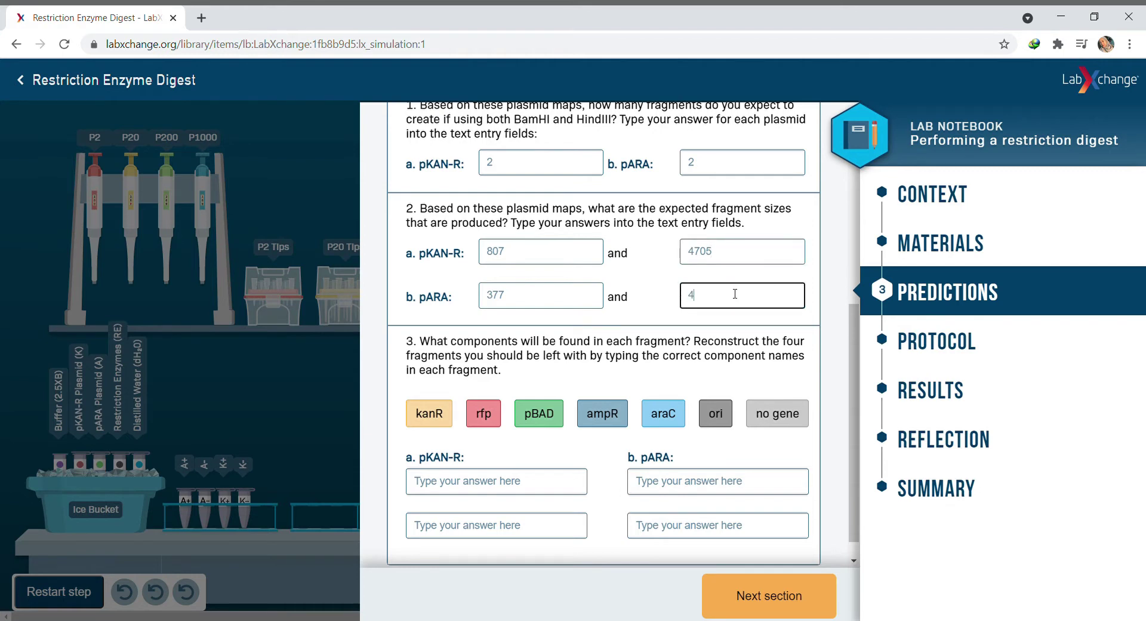
{"action": "type", "text": "495"}
In question 3, enter "pBAD, rfp" and "kanR" as the components of the two pKAN-R fragments
{"action": "left_click", "coordinate": [472, 485]}
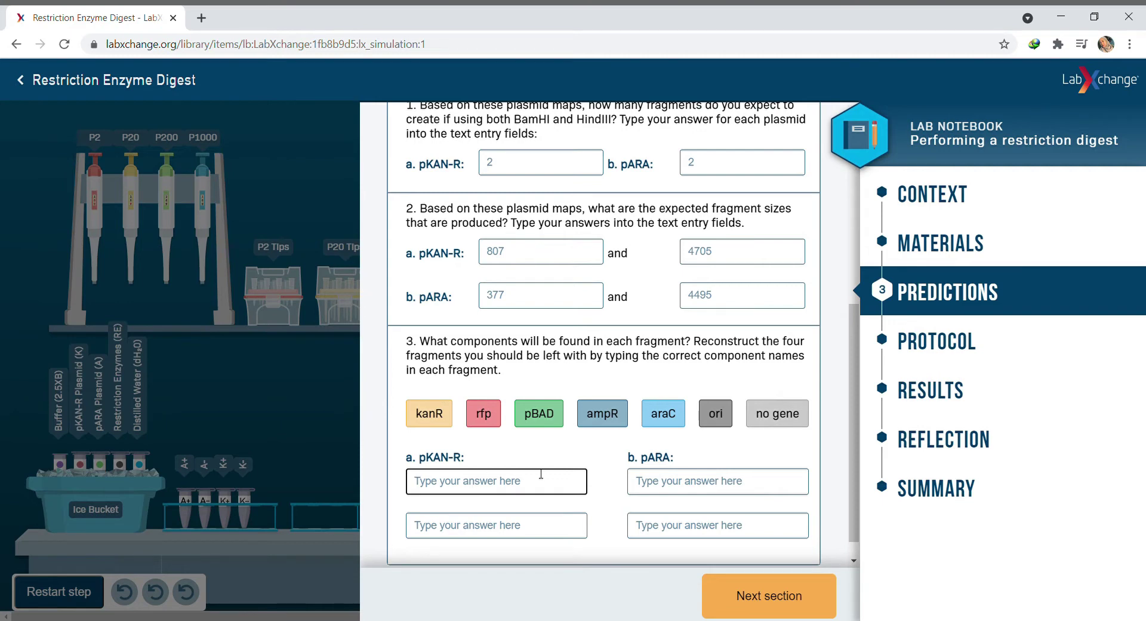
{"action": "type", "text": "pBAD"}
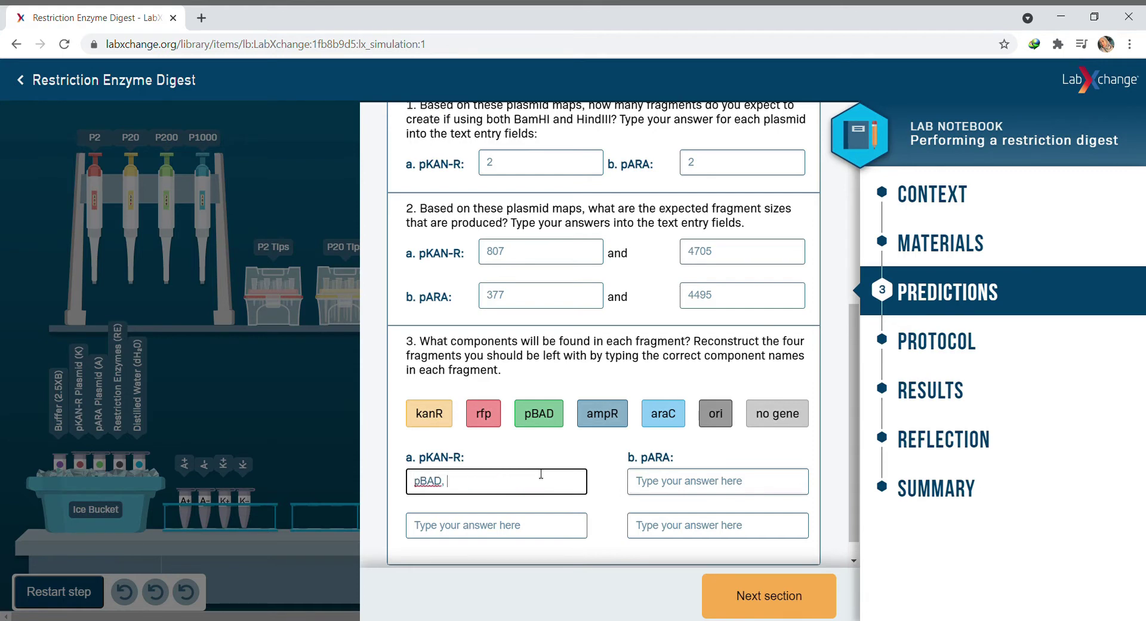
{"action": "type", "text": ", rfp"}
{"action": "left_click", "coordinate": [530, 533]}
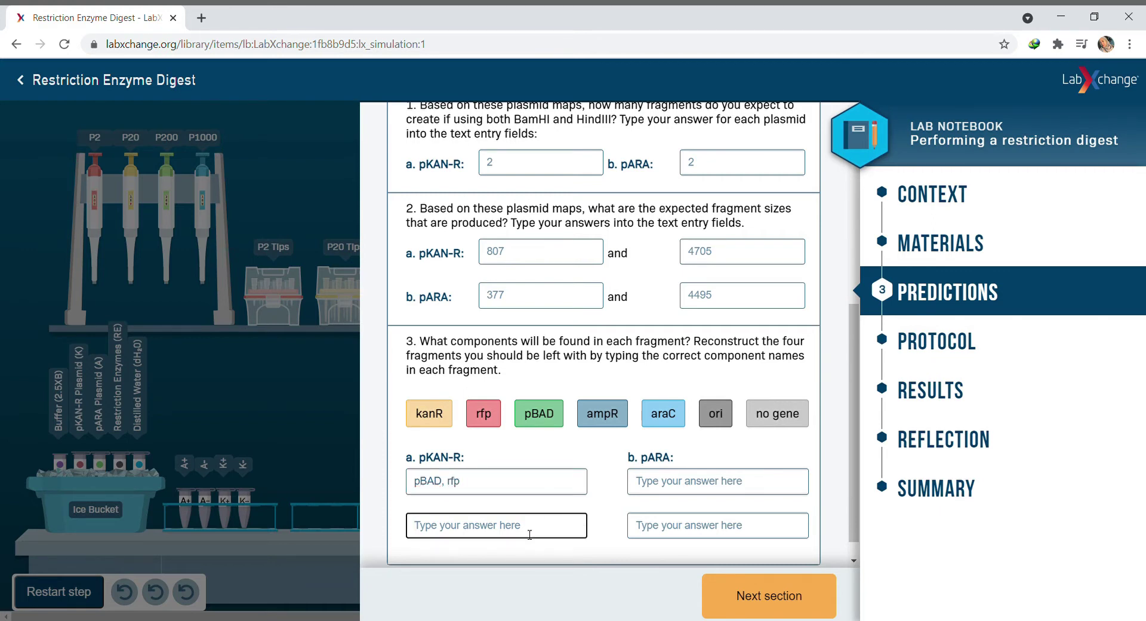
{"action": "type", "text": "kanR"}
In question 3, enter "ampR,araC, ori" and "no gene" as the components of the two pARA fragments
{"action": "left_click", "coordinate": [723, 488]}
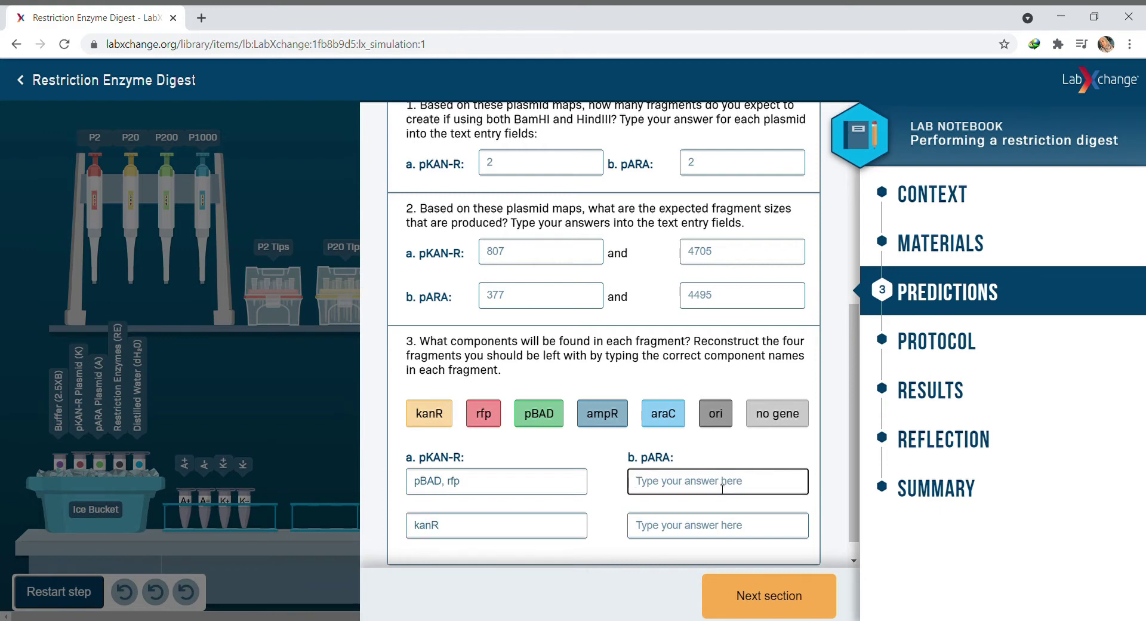
{"action": "type", "text": "ara"}
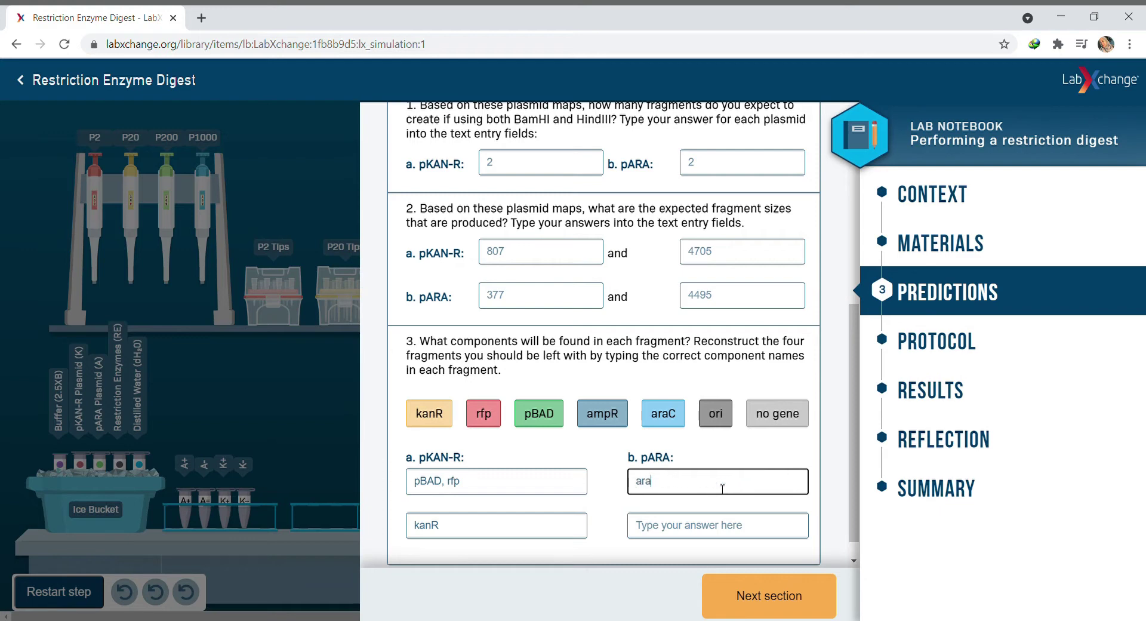
{"action": "type", "text": "m"}
{"action": "type", "text": "pR"}
{"action": "type", "text": ", a"}
{"action": "type", "text": "ra"}
{"action": "type", "text": "C, "}
{"action": "type", "text": "O"}
{"action": "type", "text": "ori"}
{"action": "left_click", "coordinate": [723, 537]}
{"action": "type", "text": "n"}
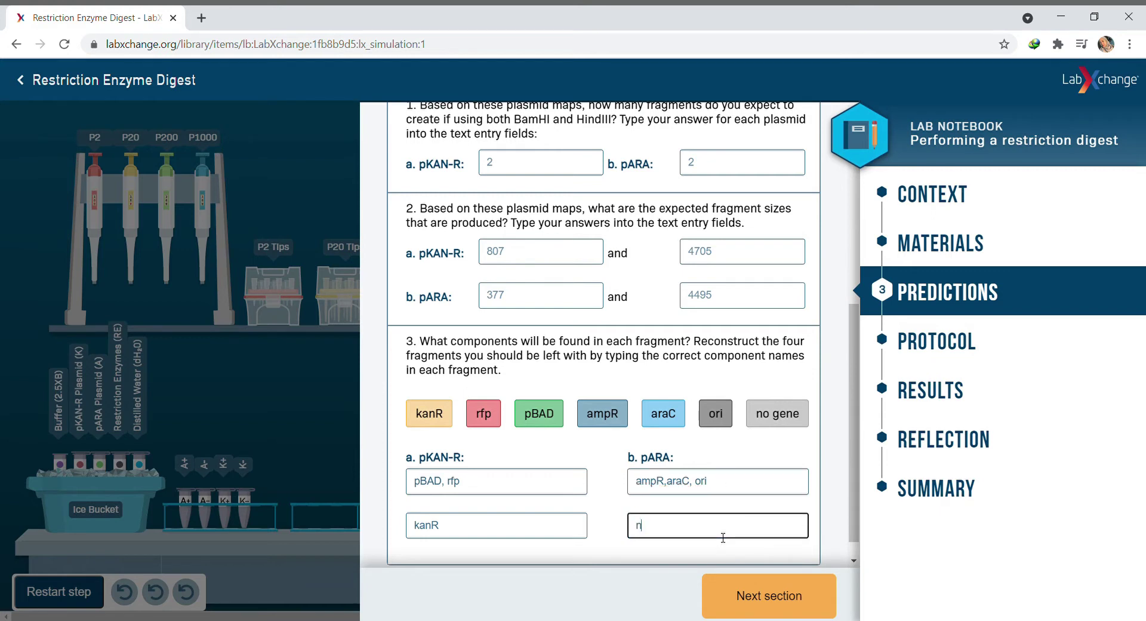
{"action": "type", "text": "o gane"}
{"action": "key", "text": "BackSpace"}
{"action": "type", "text": "ene"}
Proceed to the Protocol section and start the hands-on simulation from the protocol overview
{"action": "left_click", "coordinate": [744, 584]}
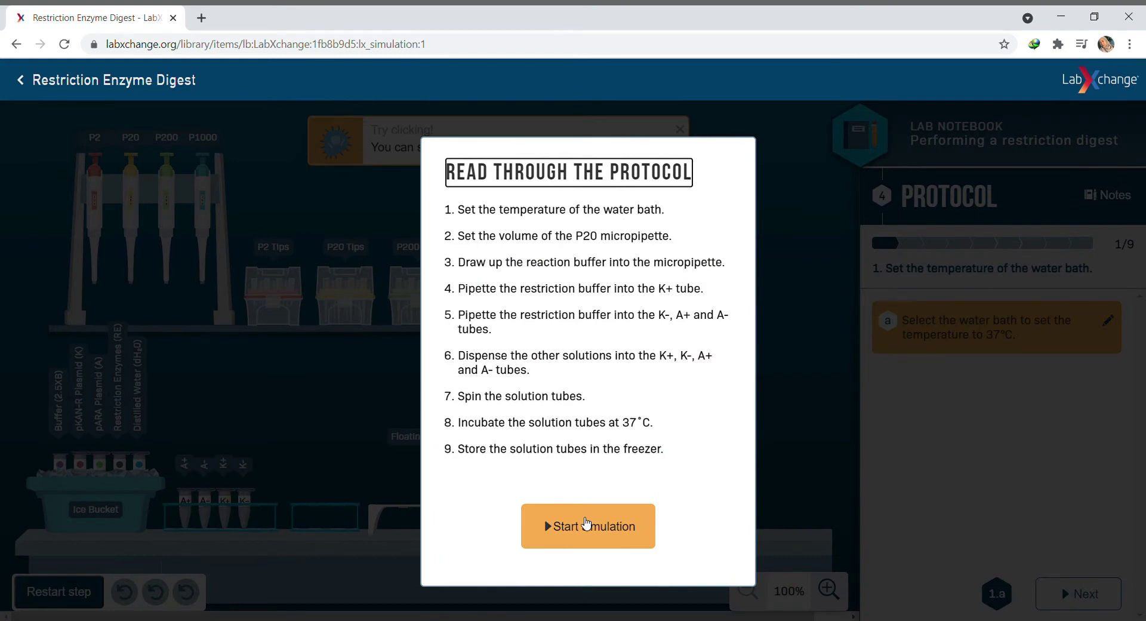
{"action": "left_click", "coordinate": [587, 524]}
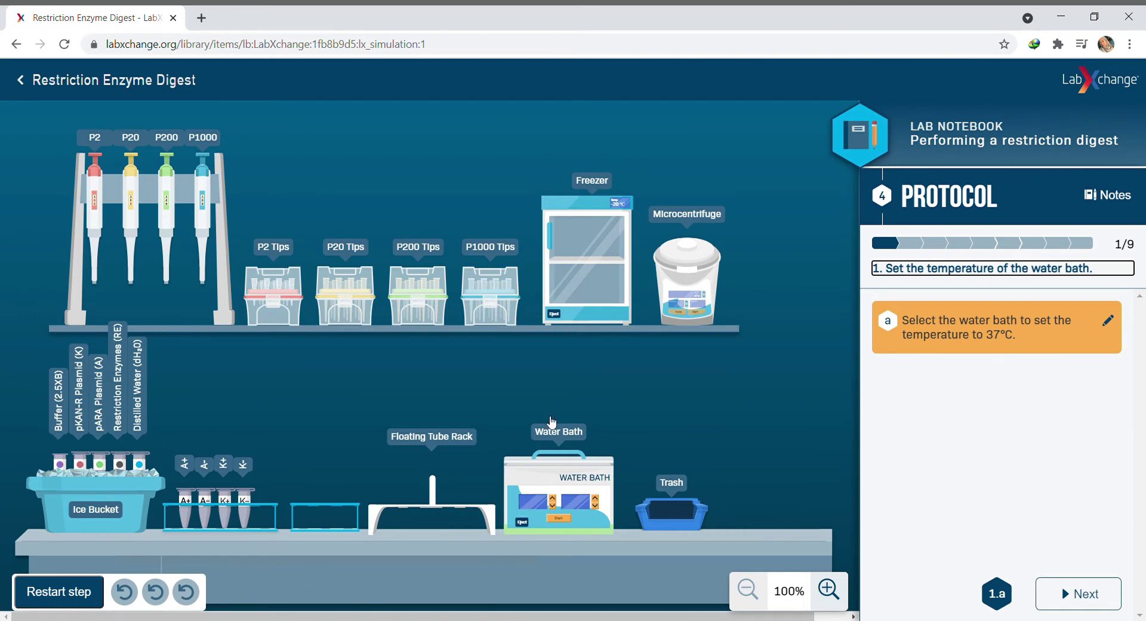
Set the water bath temperature to 37 °C, close its controls, and advance to protocol step 2
{"action": "left_click", "coordinate": [554, 502]}
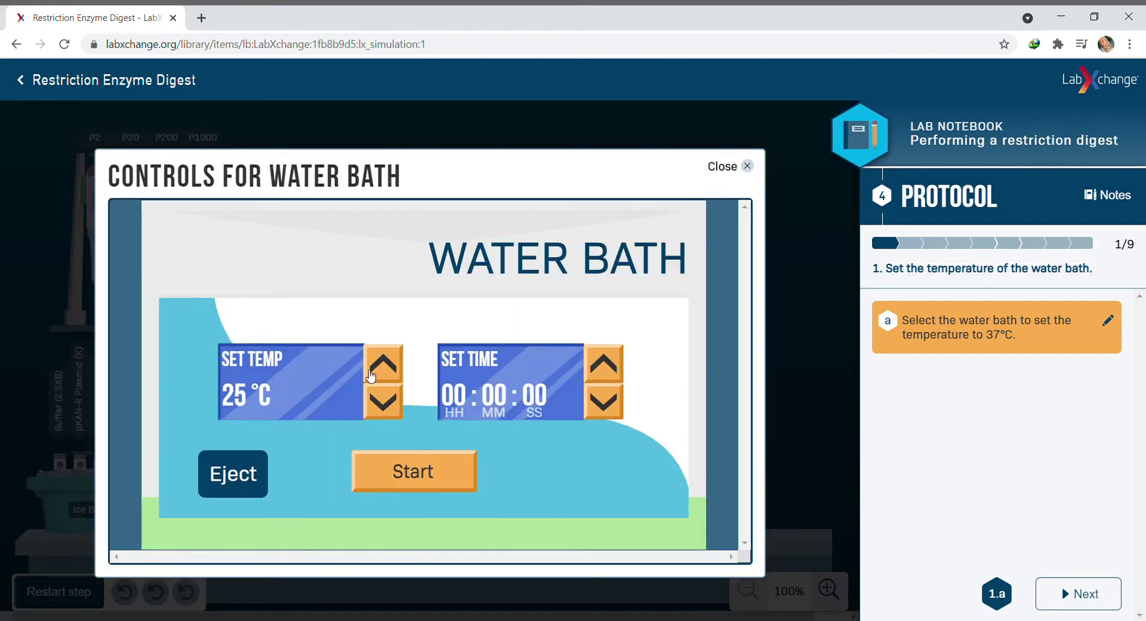
{"action": "left_click", "coordinate": [388, 362]}
{"action": "left_click", "coordinate": [388, 362]}
{"action": "left_click", "coordinate": [388, 362]}
{"action": "left_click", "coordinate": [389, 362]}
{"action": "left_click", "coordinate": [389, 362]}
{"action": "left_click", "coordinate": [389, 362]}
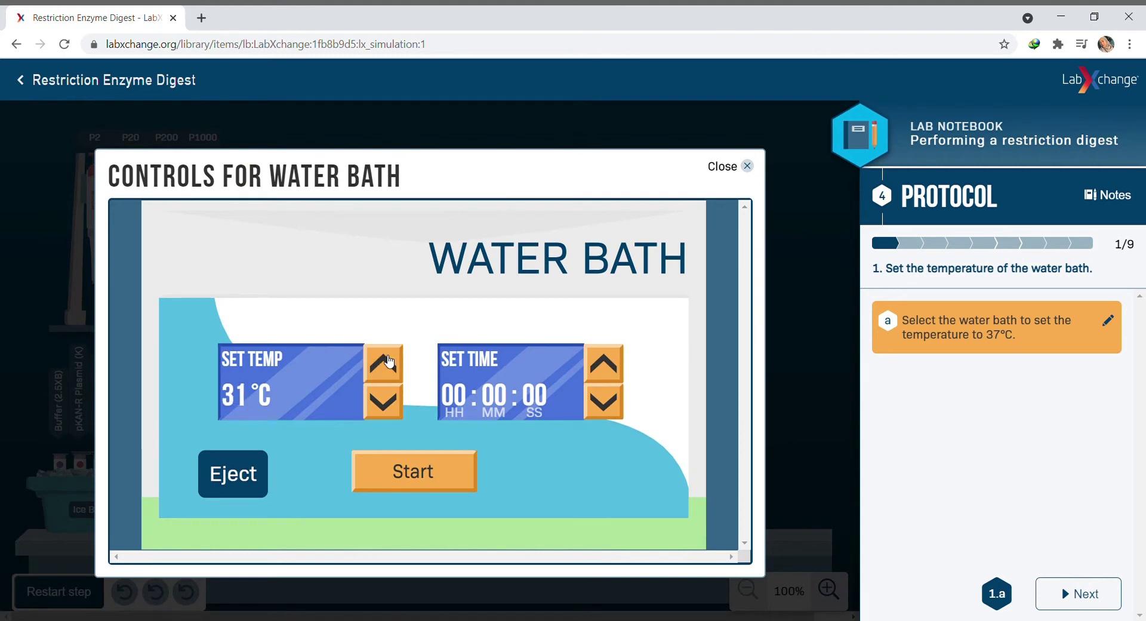
{"action": "left_click", "coordinate": [389, 362]}
{"action": "left_click", "coordinate": [389, 362]}
{"action": "left_click", "coordinate": [388, 362]}
{"action": "left_click", "coordinate": [389, 362]}
{"action": "left_click", "coordinate": [388, 362]}
{"action": "left_click", "coordinate": [388, 362]}
{"action": "left_click", "coordinate": [388, 362]}
{"action": "left_click", "coordinate": [389, 362]}
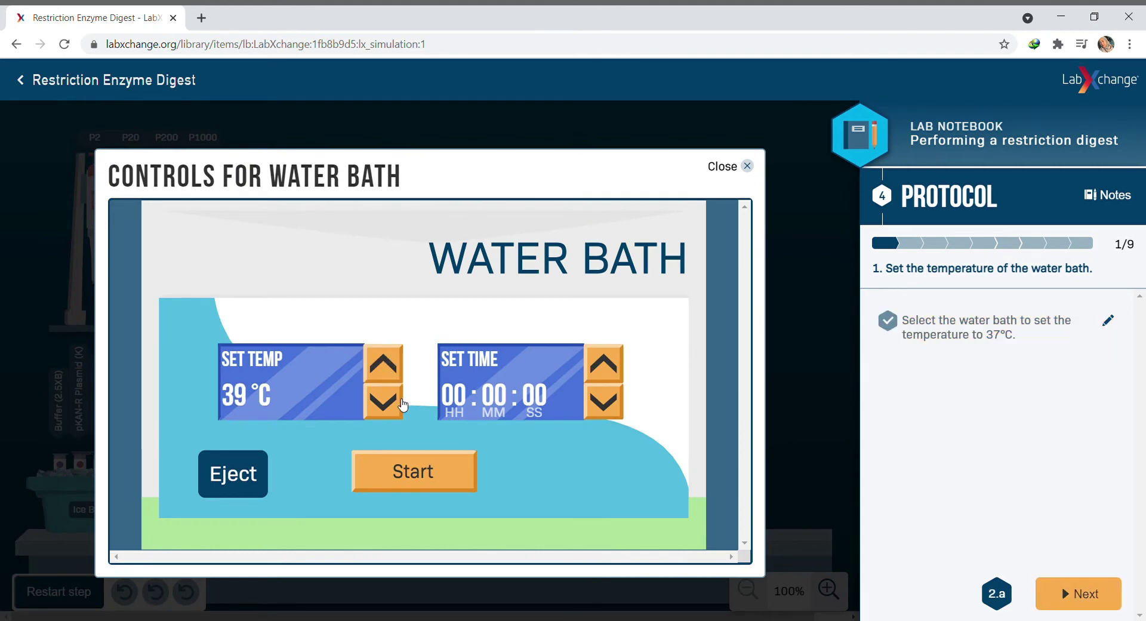
{"action": "left_click", "coordinate": [403, 405]}
{"action": "left_click", "coordinate": [403, 405]}
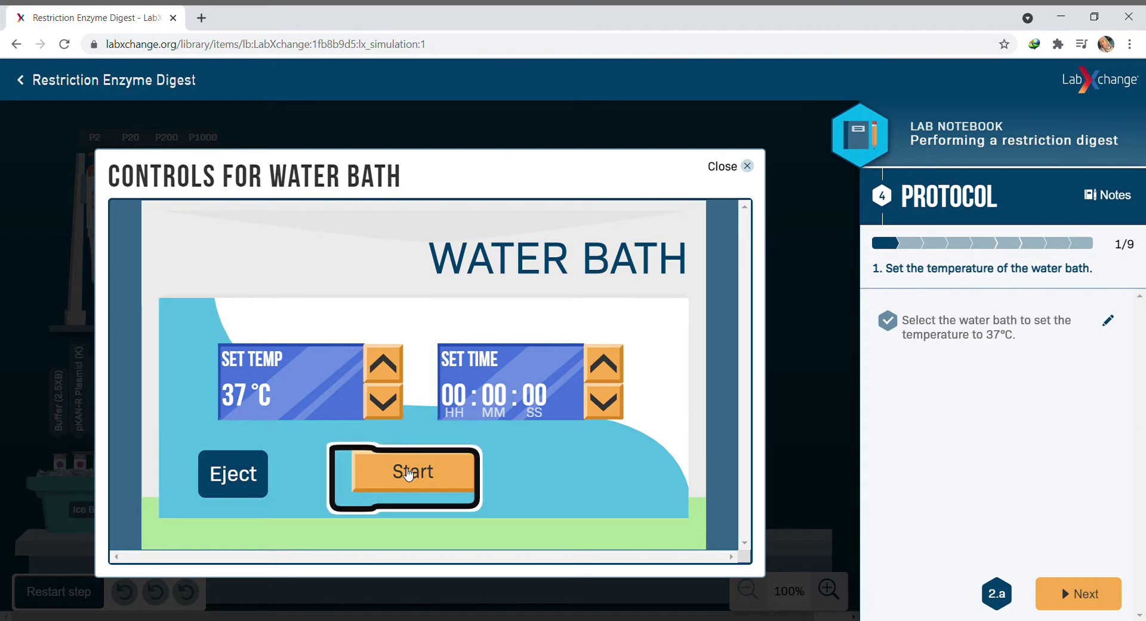
{"action": "left_click", "coordinate": [748, 169]}
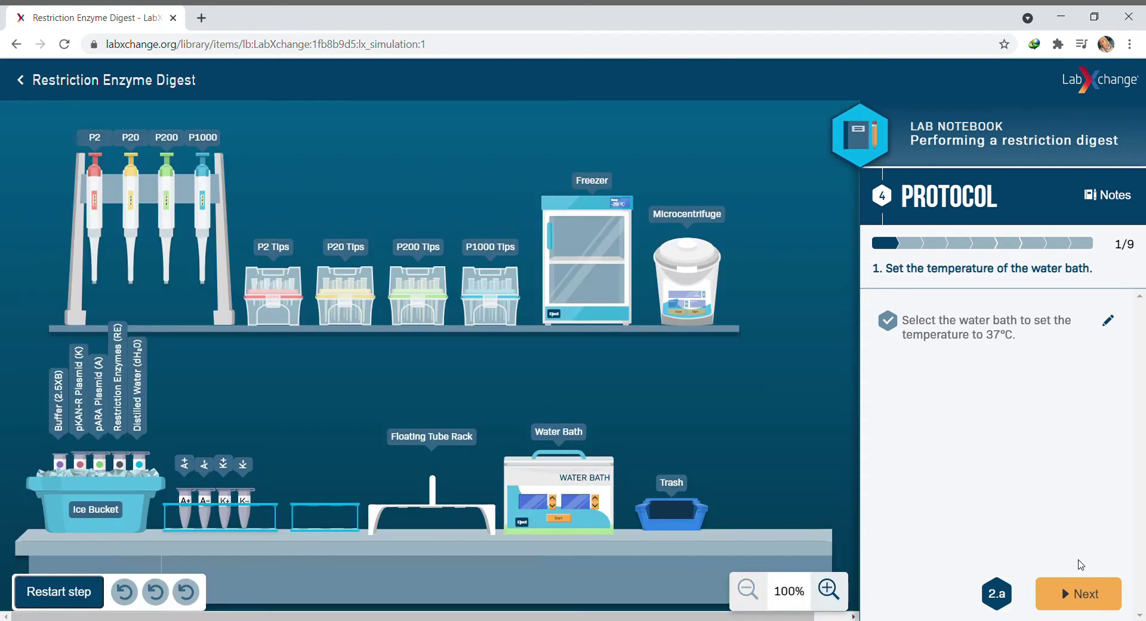
{"action": "left_click", "coordinate": [1078, 592]}
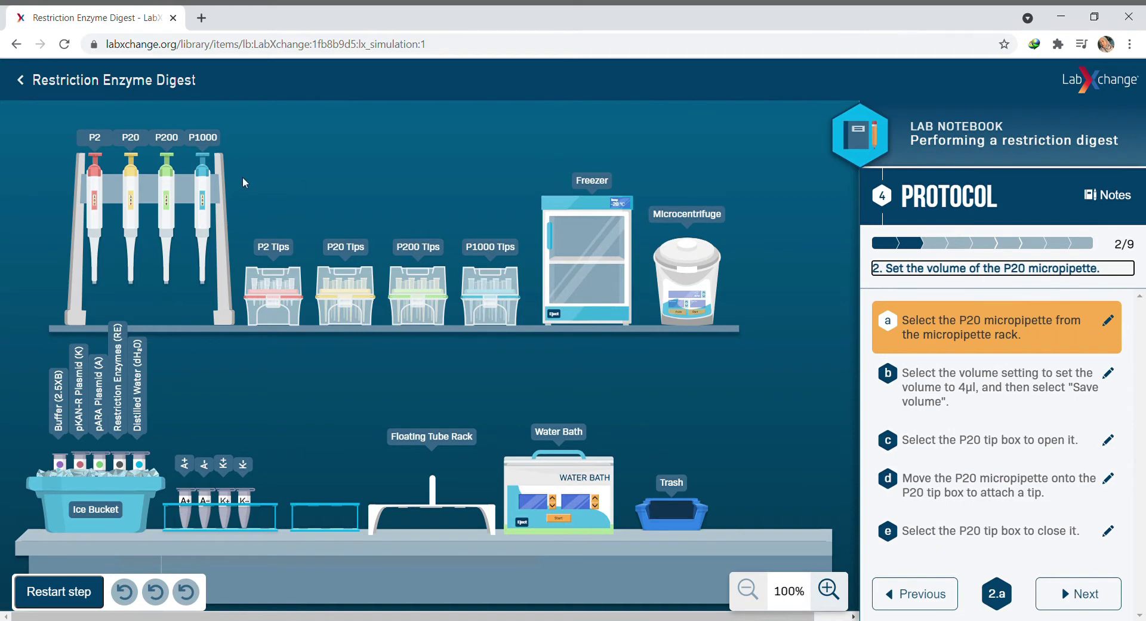
Take the P20 micropipette from the rack and save its volume setting at 4 µl
{"action": "left_click", "coordinate": [135, 203]}
{"action": "left_click_drag", "start_coordinate": [134, 203], "coordinate": [403, 370]}
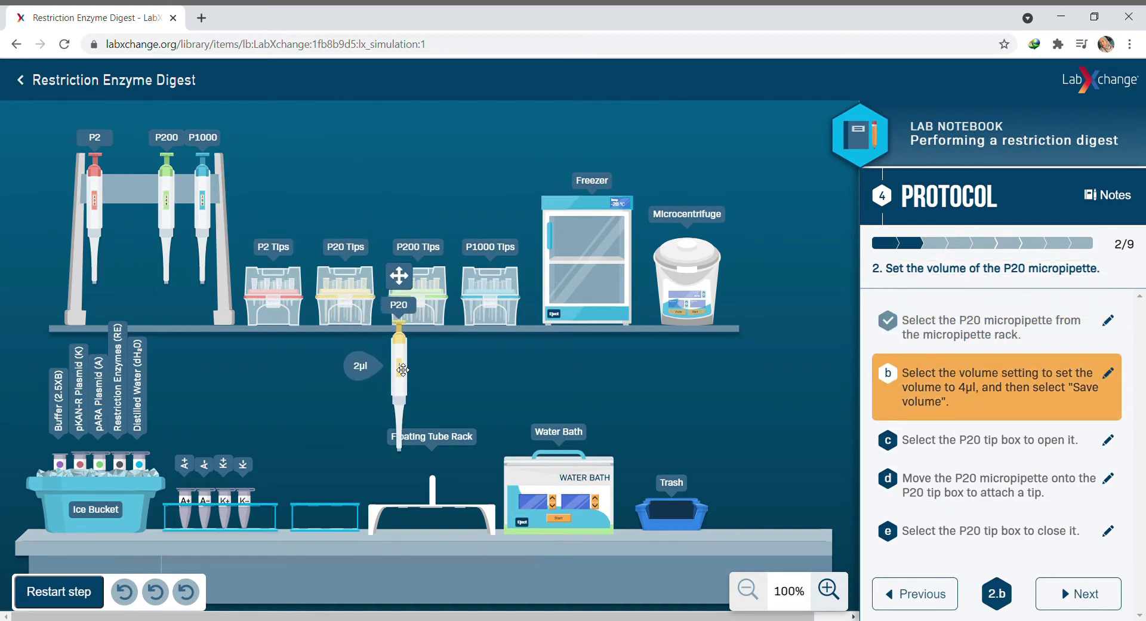
{"action": "left_click", "coordinate": [370, 368]}
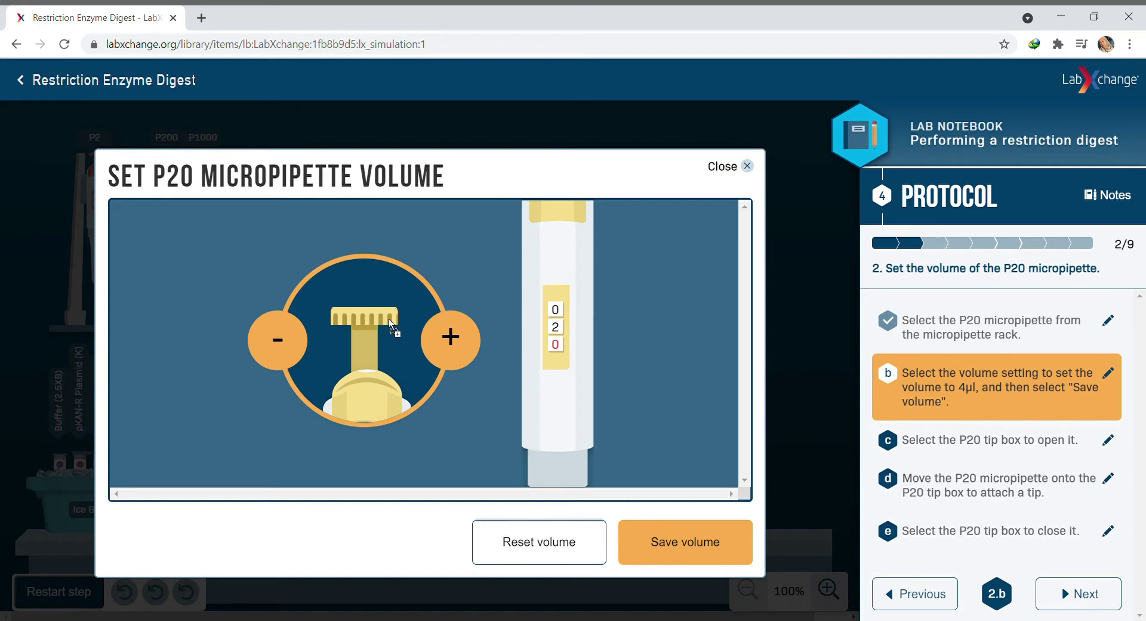
{"action": "left_click", "coordinate": [363, 324]}
{"action": "left_click_drag", "start_coordinate": [363, 324], "coordinate": [371, 323]}
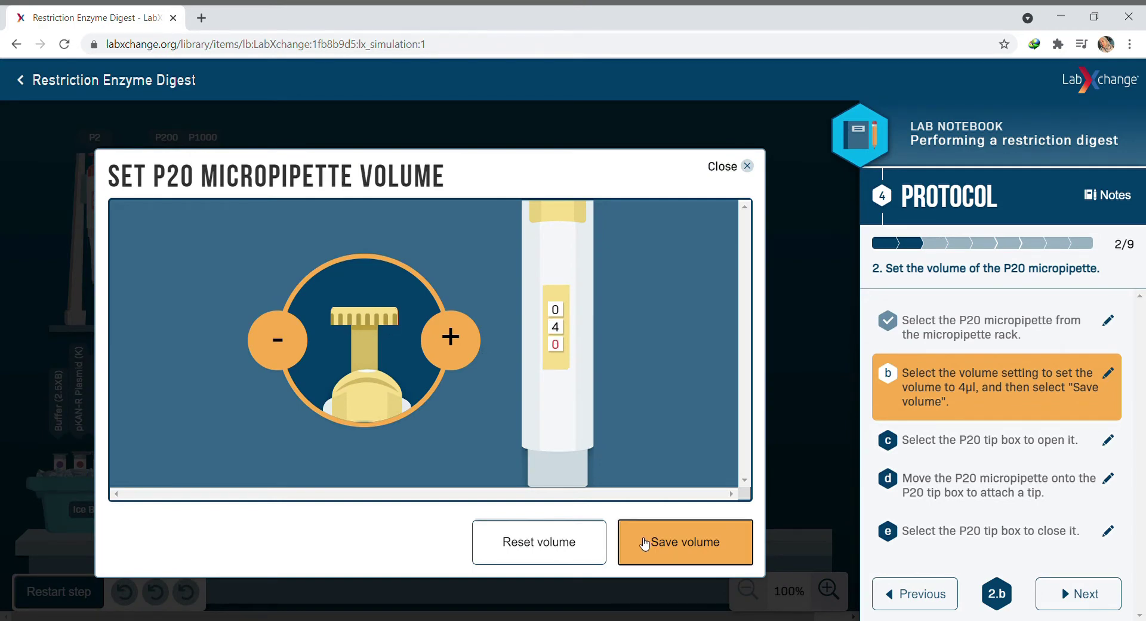
{"action": "left_click", "coordinate": [643, 542]}
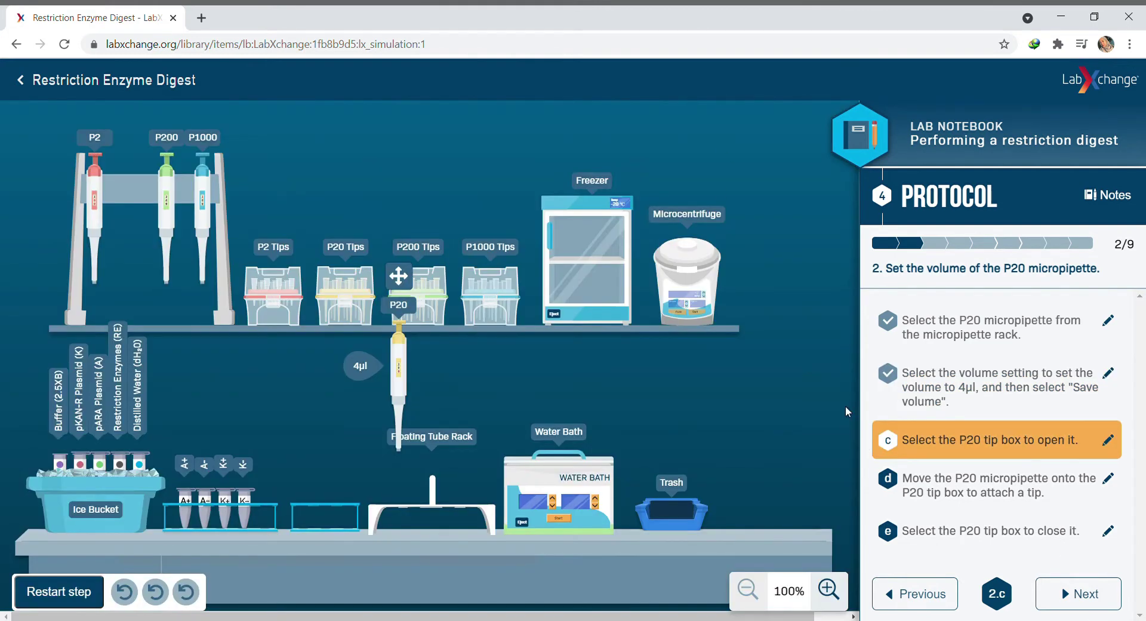
Attach a tip from the P20 tip box to the micropipette, close the box, and advance to protocol step 3
{"action": "left_click", "coordinate": [360, 287]}
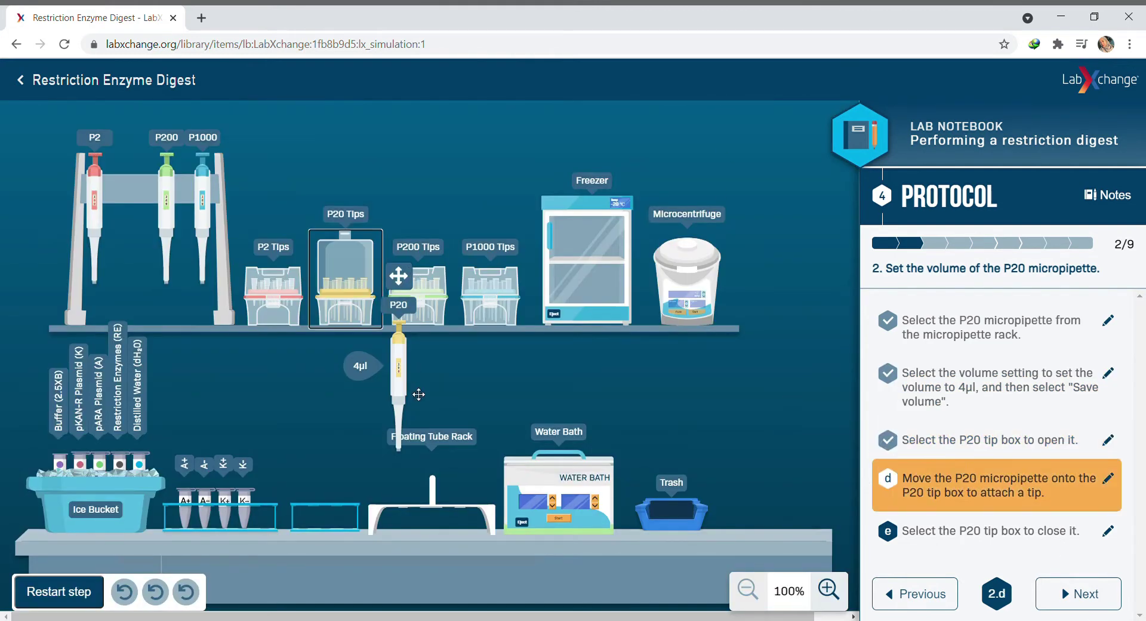
{"action": "left_click_drag", "start_coordinate": [407, 396], "coordinate": [332, 217]}
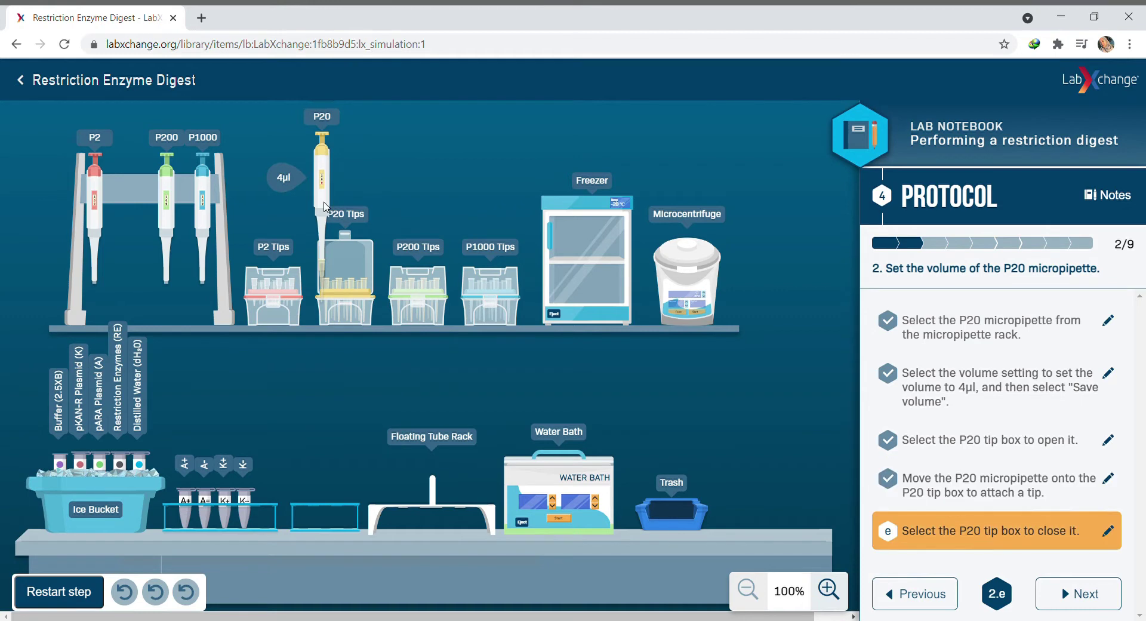
{"action": "left_click", "coordinate": [348, 273]}
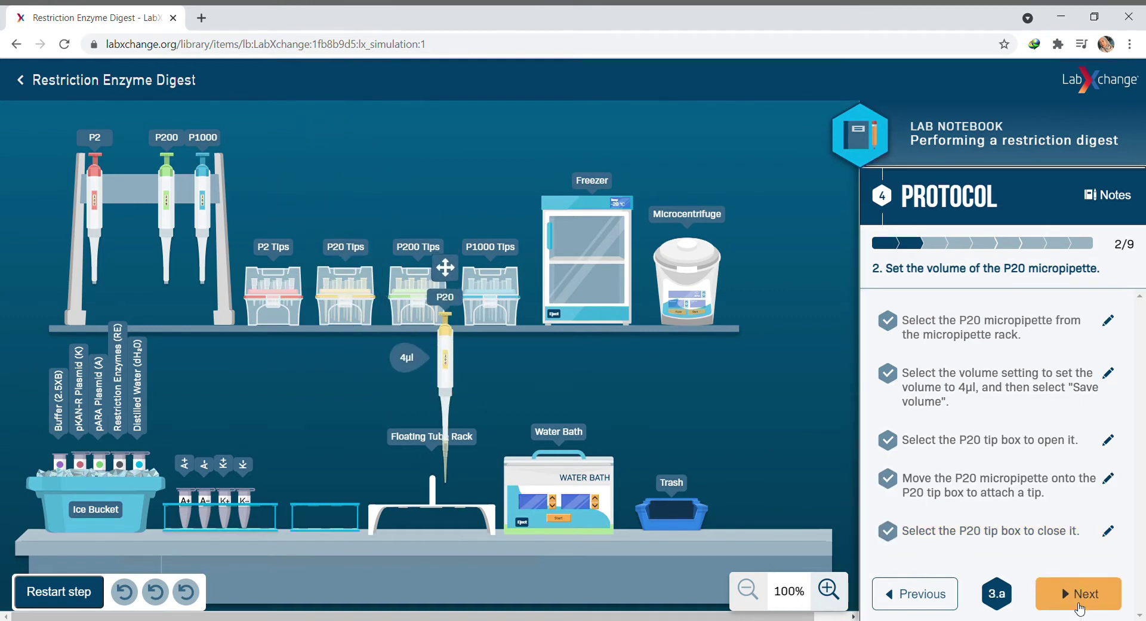
{"action": "left_click", "coordinate": [1078, 609]}
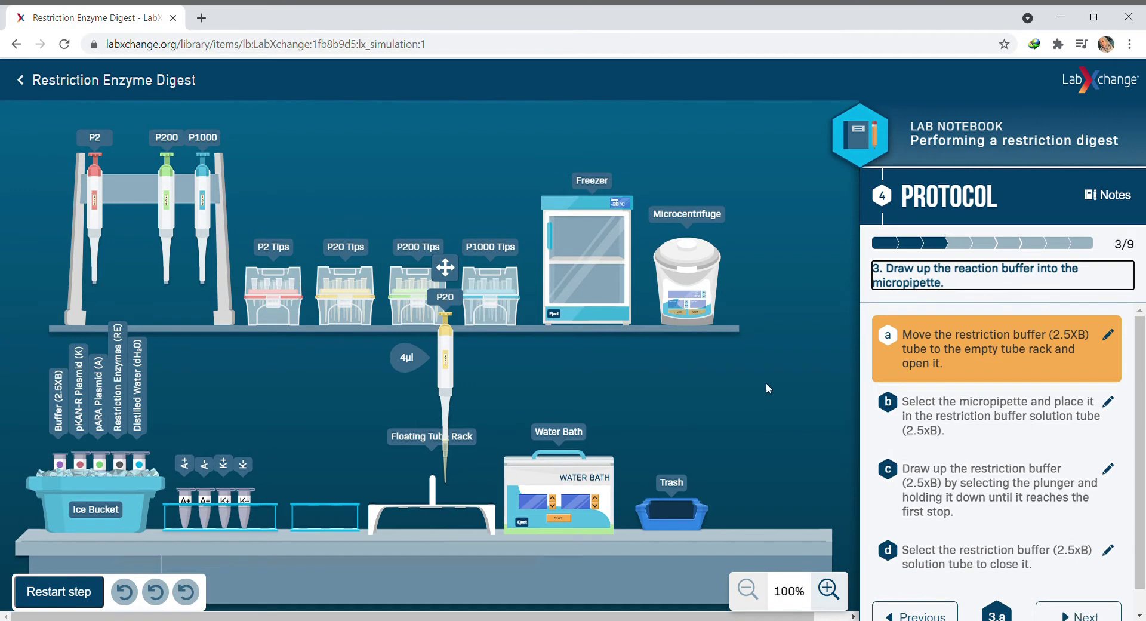
Place the Buffer (2.5XB) tube in the empty rack, draw up 4 µl with the P20, close the tube, and advance to protocol step 4
{"action": "left_click_drag", "start_coordinate": [61, 468], "coordinate": [316, 504]}
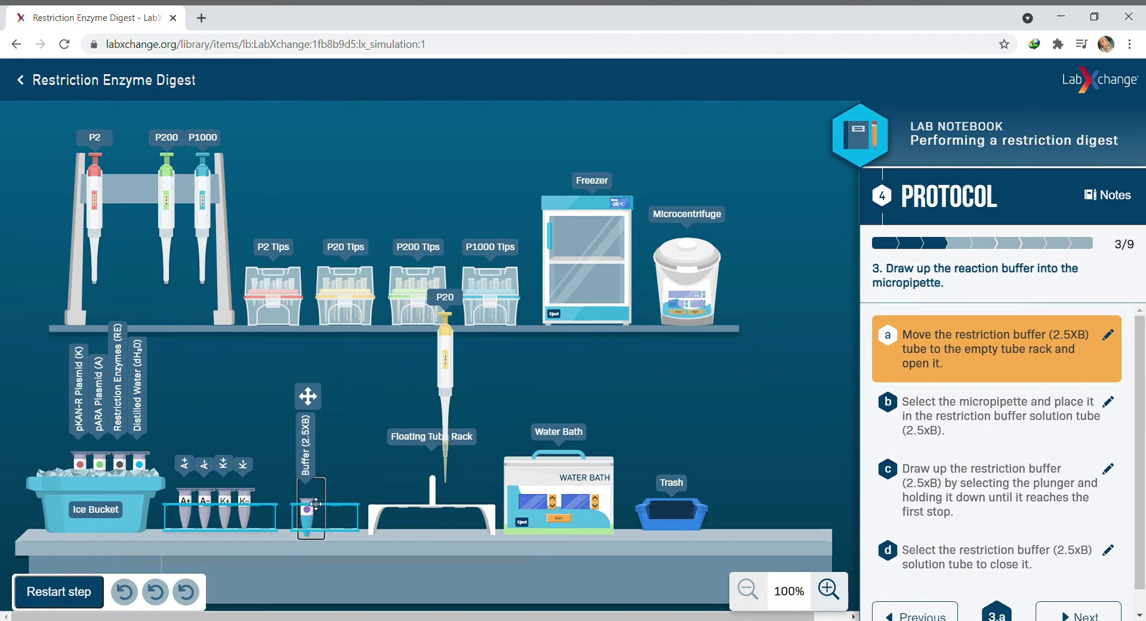
{"action": "left_click", "coordinate": [315, 504]}
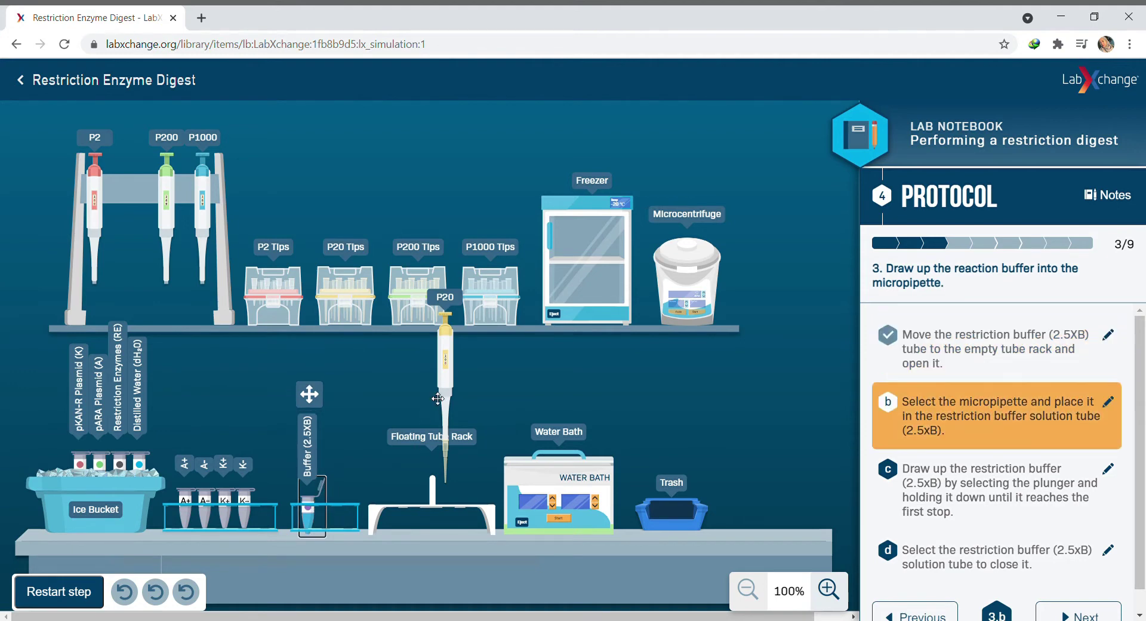
{"action": "left_click_drag", "start_coordinate": [445, 377], "coordinate": [312, 399]}
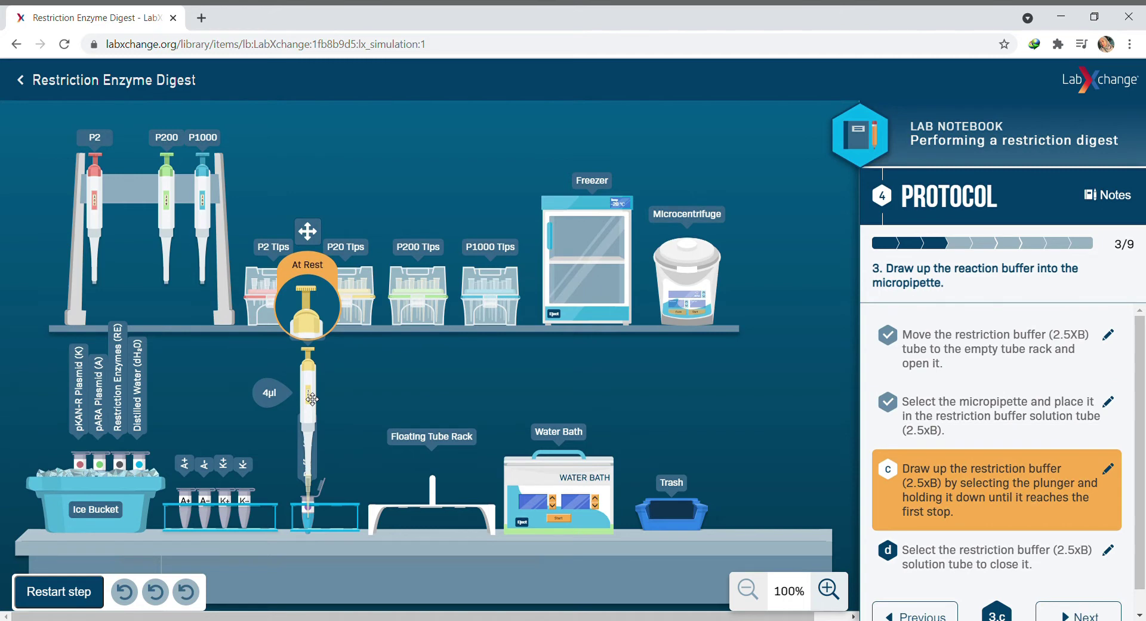
{"action": "left_click", "coordinate": [303, 299]}
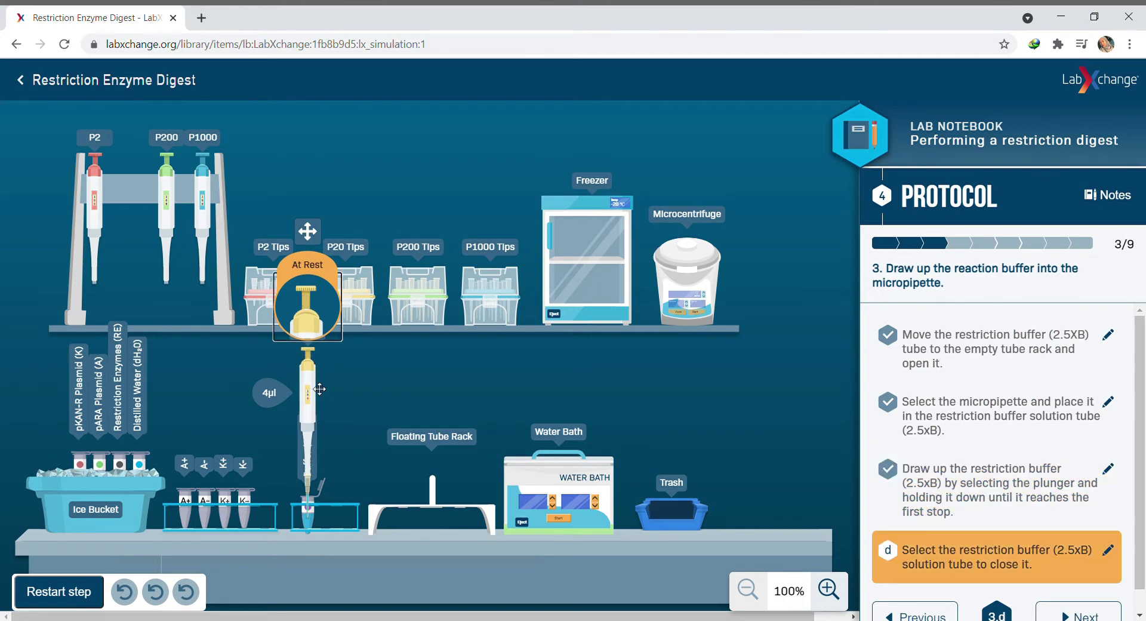
{"action": "left_click", "coordinate": [311, 509]}
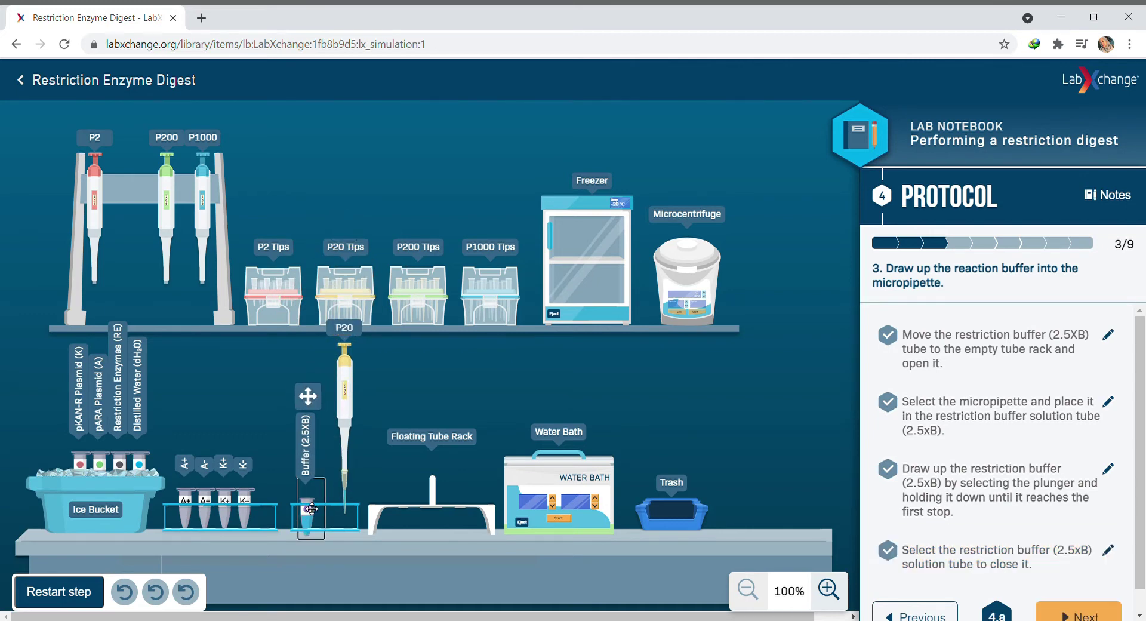
{"action": "left_click", "coordinate": [1107, 615]}
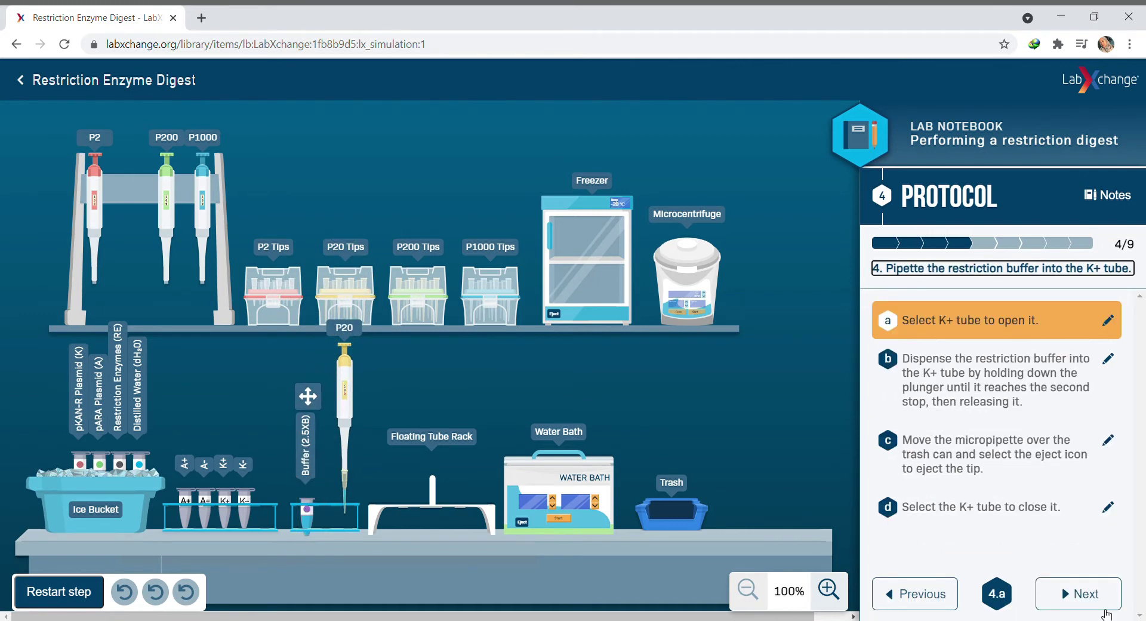
Open the K+ tube and dispense the 4 µl of restriction buffer from the P20 micropipette into it
{"action": "left_click", "coordinate": [229, 504]}
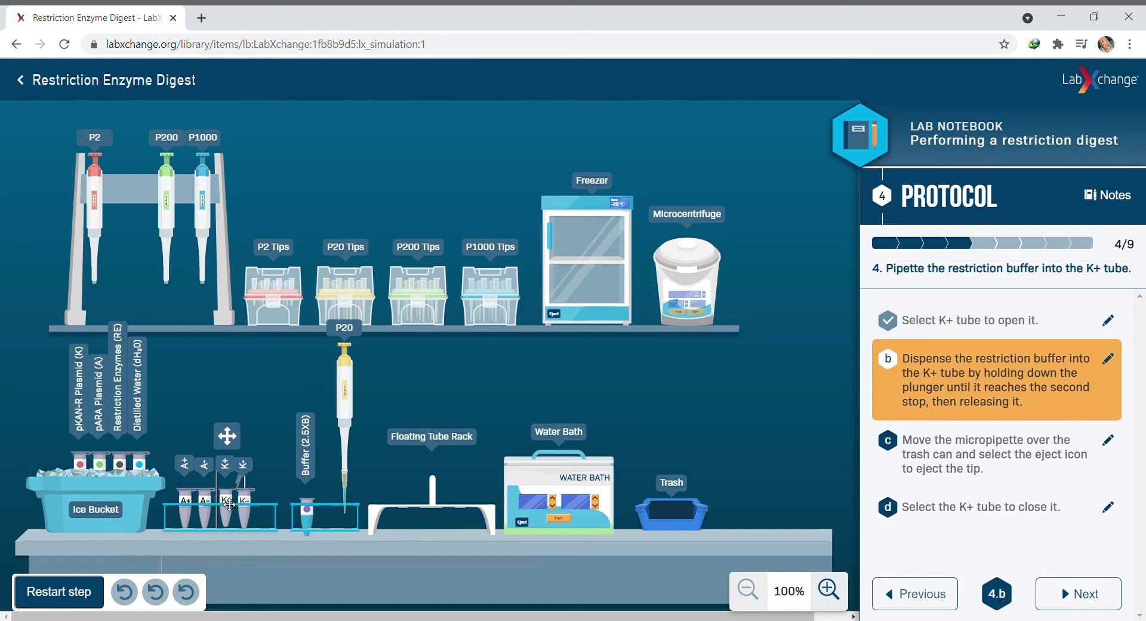
{"action": "left_click_drag", "start_coordinate": [349, 385], "coordinate": [235, 385]}
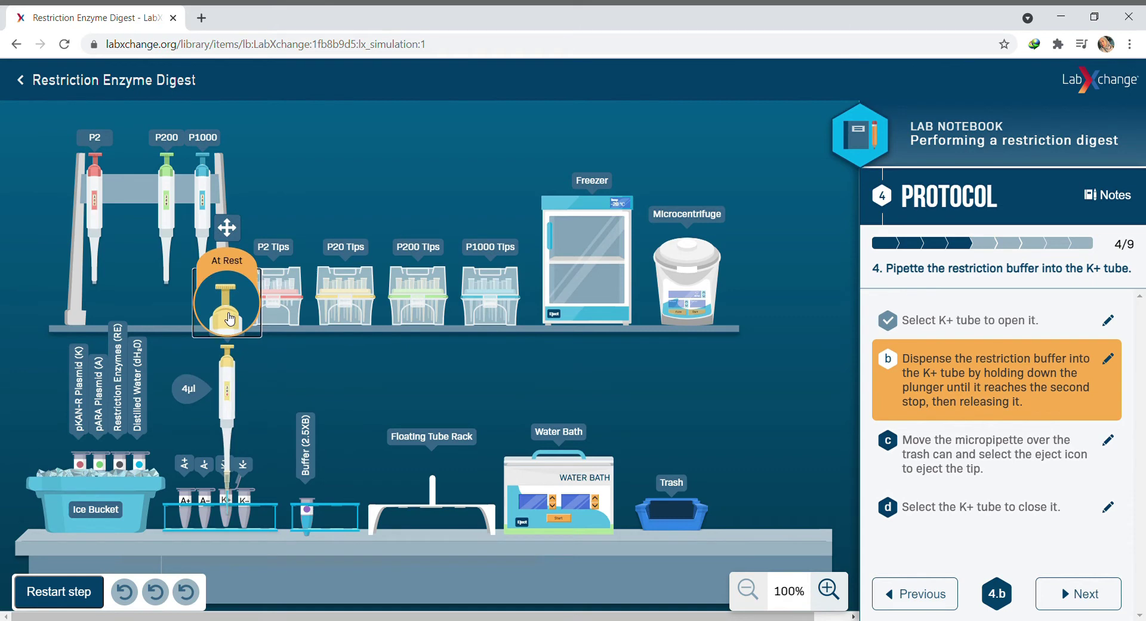
{"action": "left_click_drag", "start_coordinate": [229, 318], "coordinate": [231, 322]}
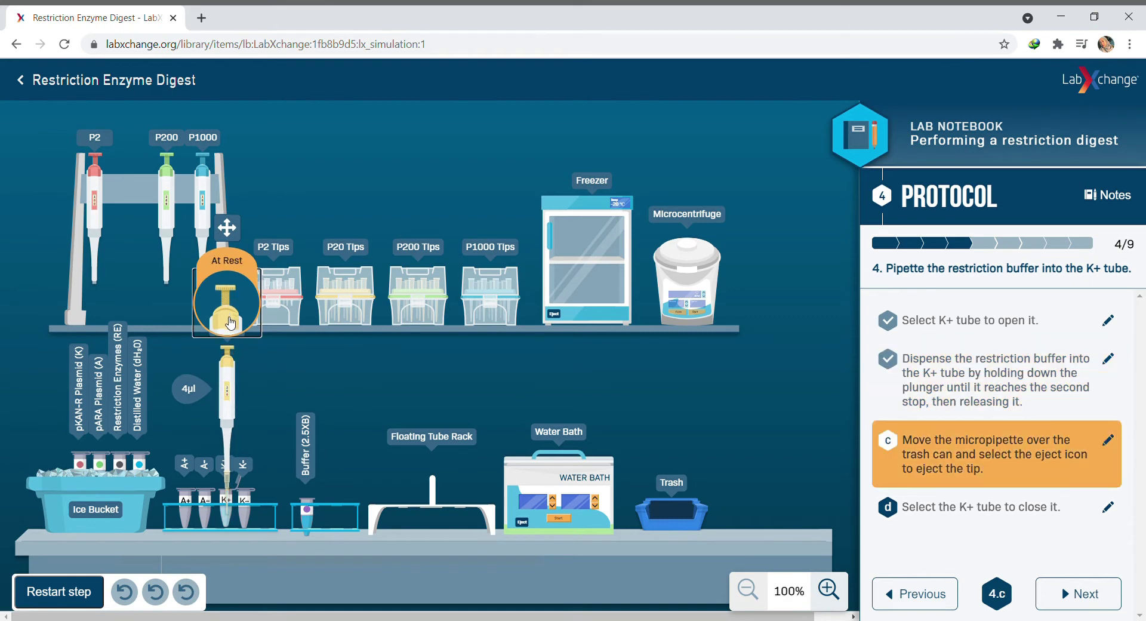
{"action": "left_click", "coordinate": [231, 322]}
Eject the used P20 tip into the trash, close the K+ tube, and advance to protocol step 5
{"action": "left_click_drag", "start_coordinate": [239, 378], "coordinate": [660, 376]}
{"action": "left_click", "coordinate": [617, 358]}
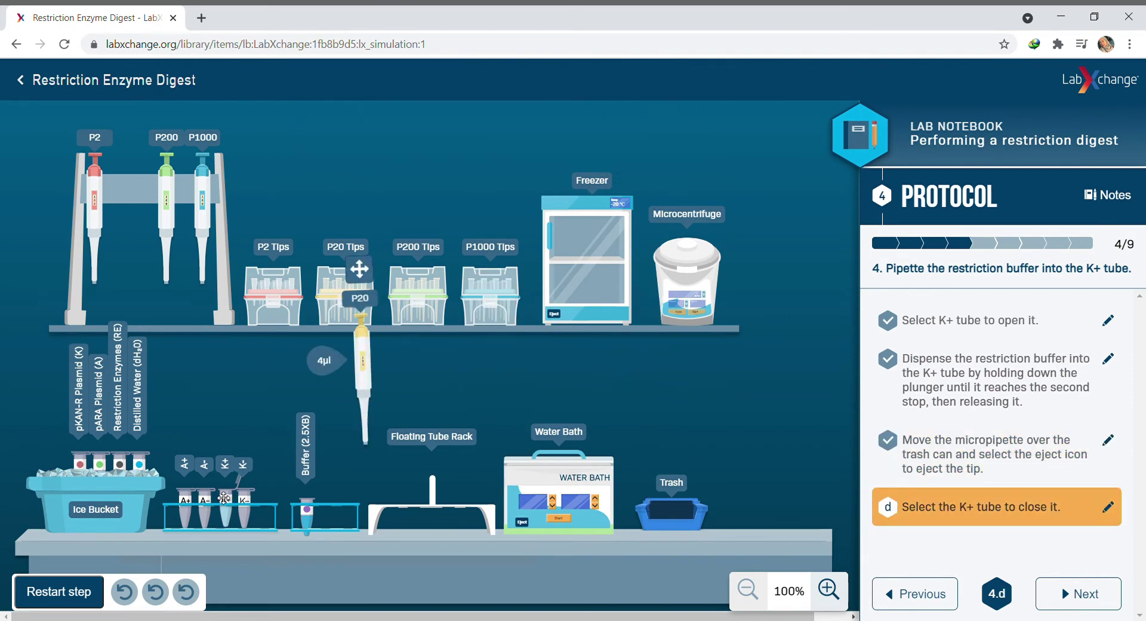
{"action": "left_click", "coordinate": [223, 497]}
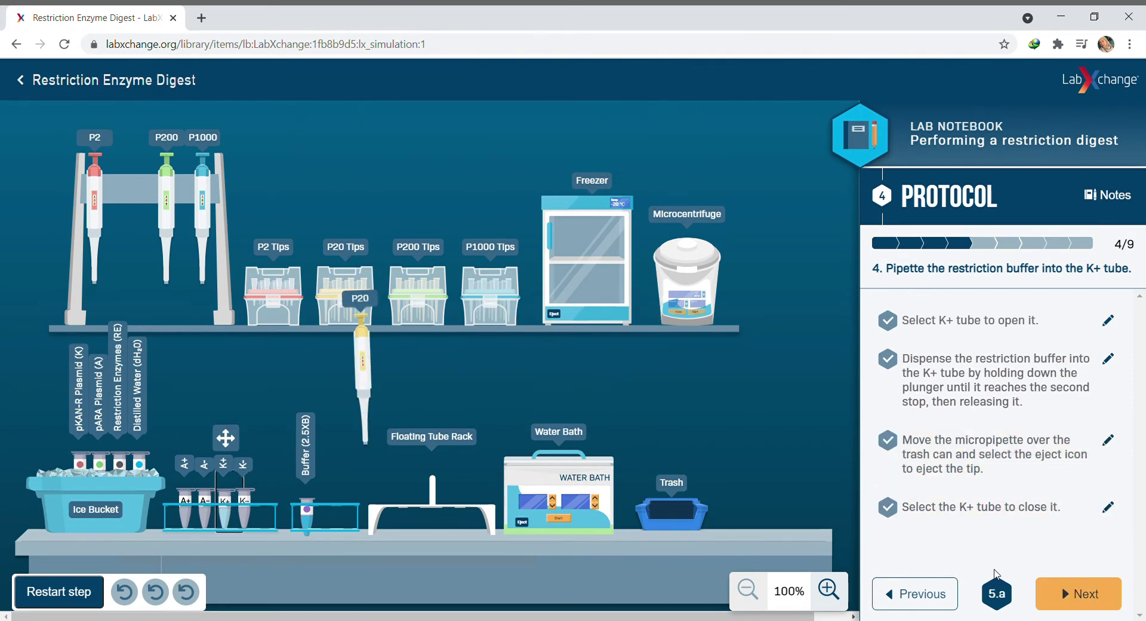
{"action": "left_click", "coordinate": [1063, 594]}
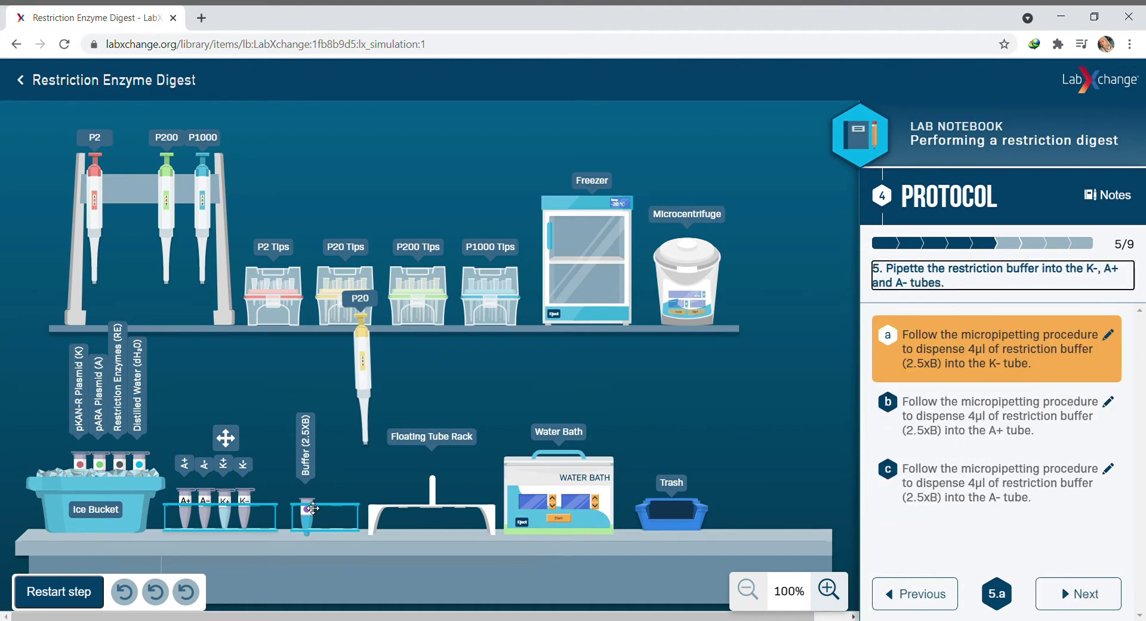
Attach a fresh tip to the P20 and draw up 4 µl of restriction buffer, leaving the Buffer (2.5XB) tube closed
{"action": "left_click", "coordinate": [343, 278]}
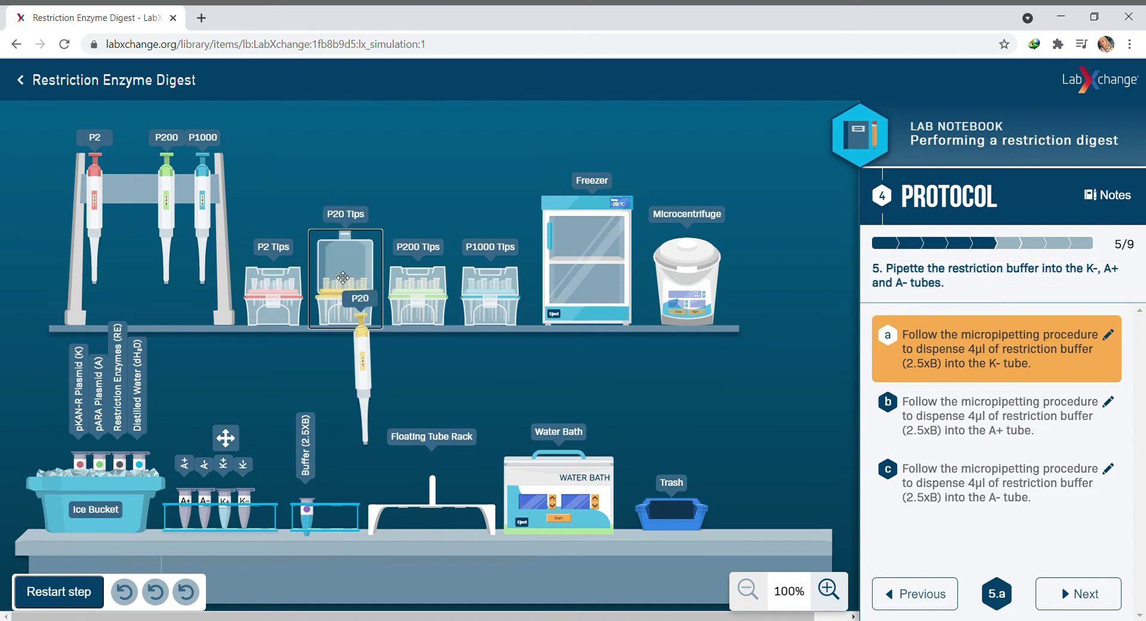
{"action": "left_click_drag", "start_coordinate": [385, 358], "coordinate": [336, 279]}
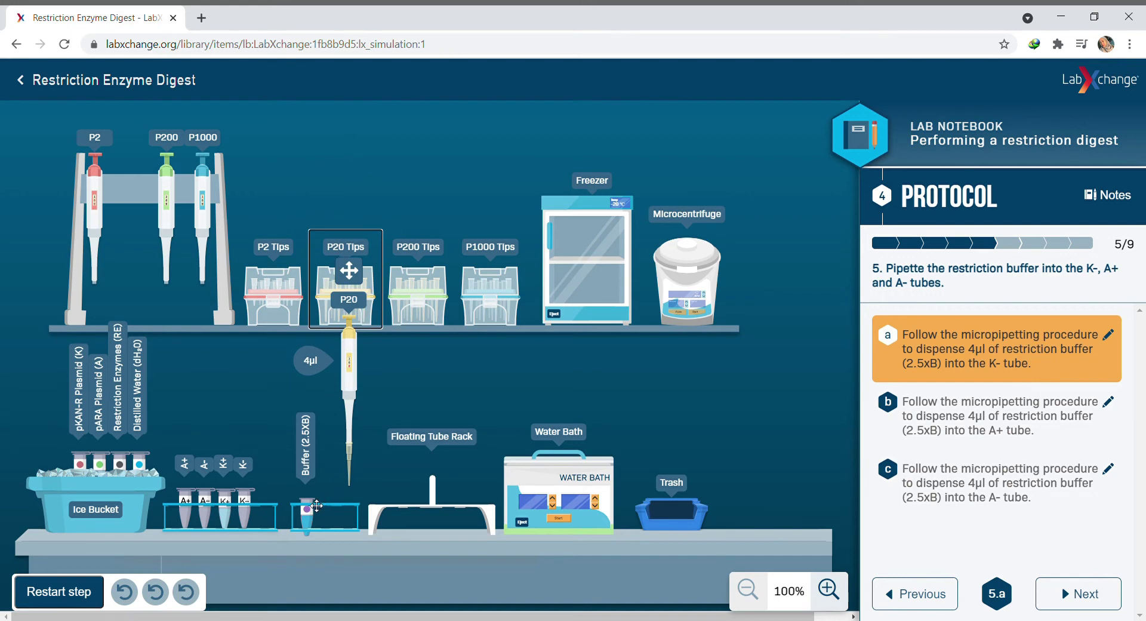
{"action": "left_click", "coordinate": [316, 506]}
{"action": "left_click_drag", "start_coordinate": [348, 395], "coordinate": [311, 436]}
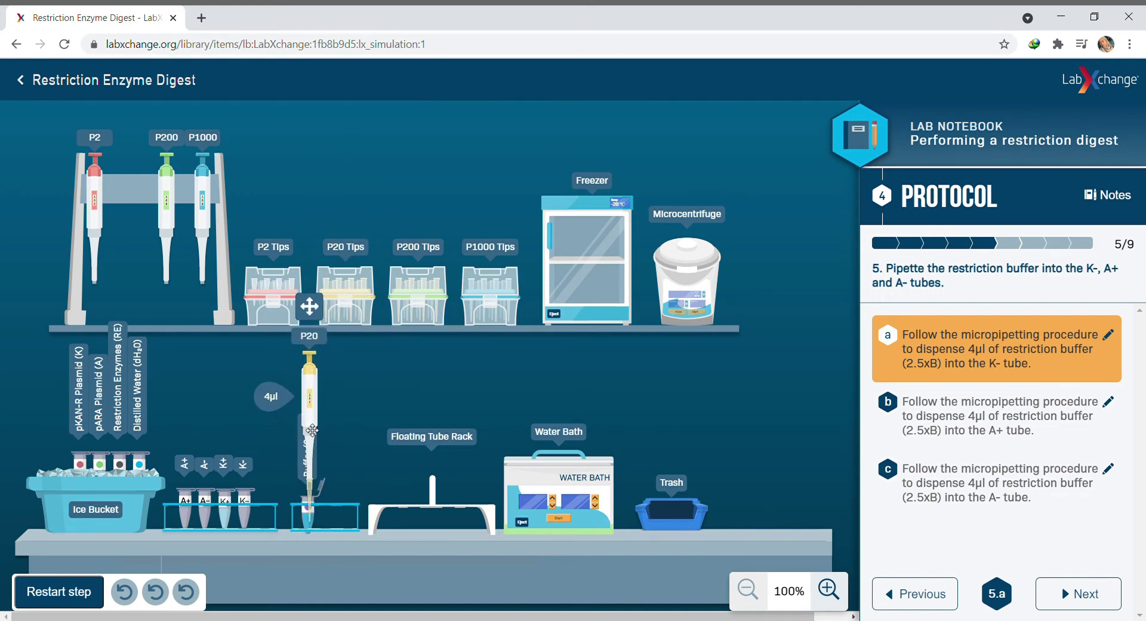
{"action": "mouse_move", "coordinate": [311, 360]}
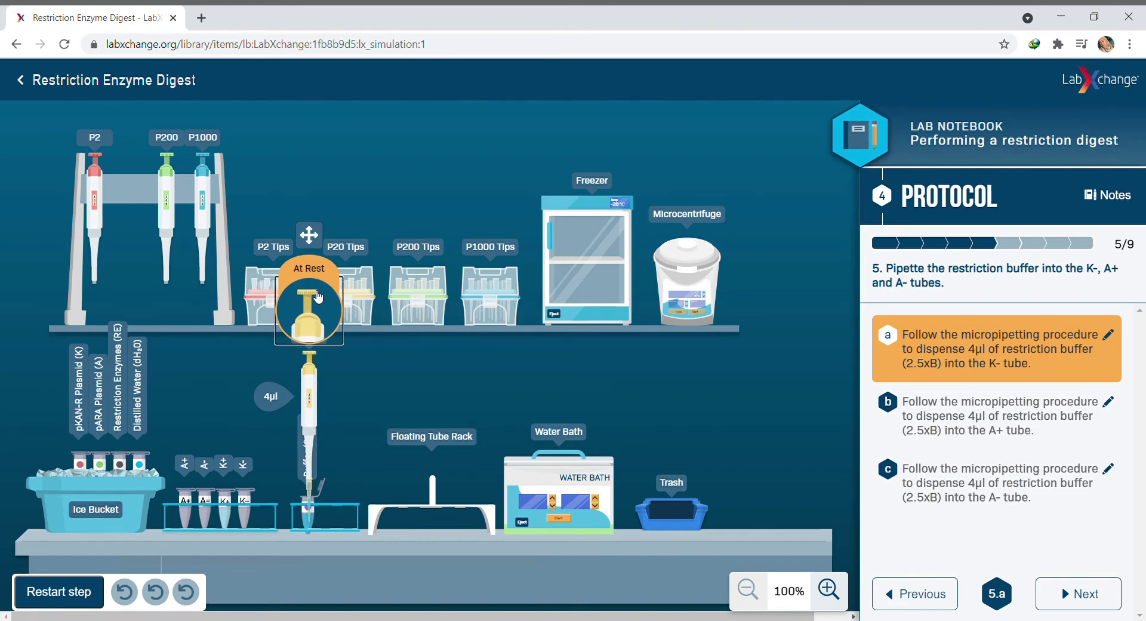
{"action": "left_click_drag", "start_coordinate": [311, 378], "coordinate": [351, 383]}
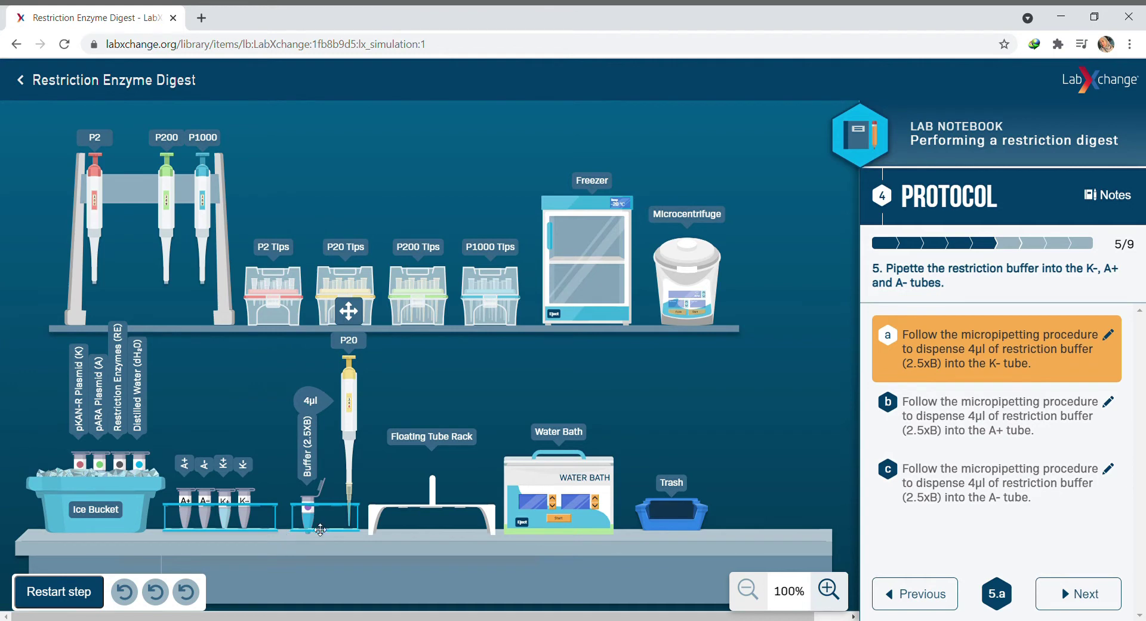
{"action": "left_click", "coordinate": [318, 514]}
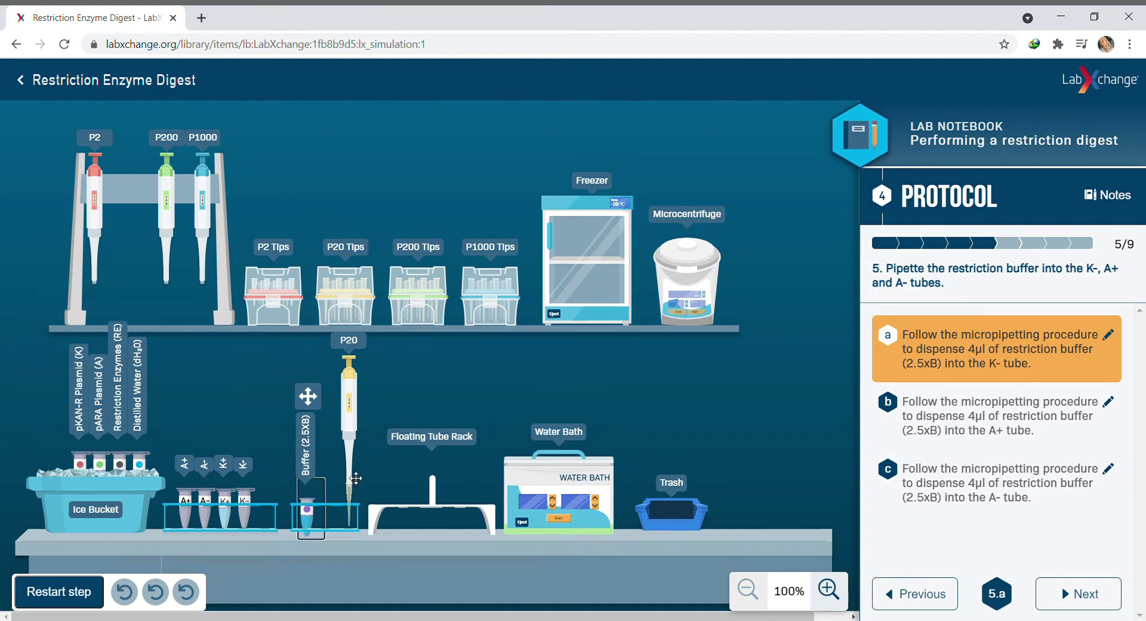
Open the K- tube and dispense the 4 µl of restriction buffer from the P20 micropipette into it
{"action": "left_click", "coordinate": [247, 508]}
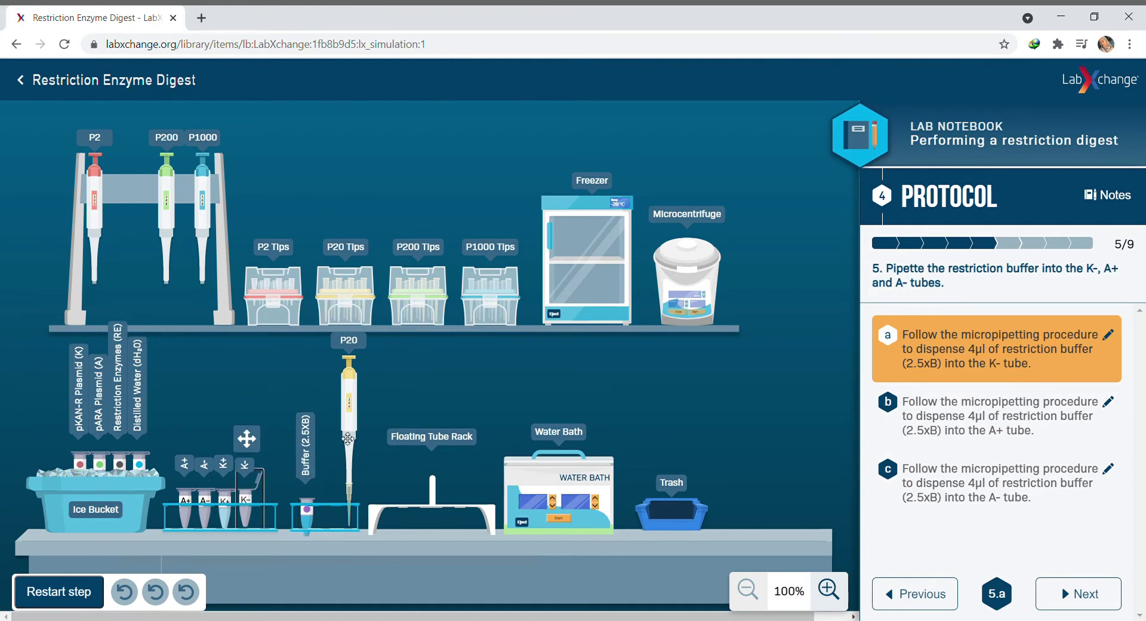
{"action": "left_click_drag", "start_coordinate": [352, 418], "coordinate": [249, 403]}
{"action": "left_click", "coordinate": [255, 309]}
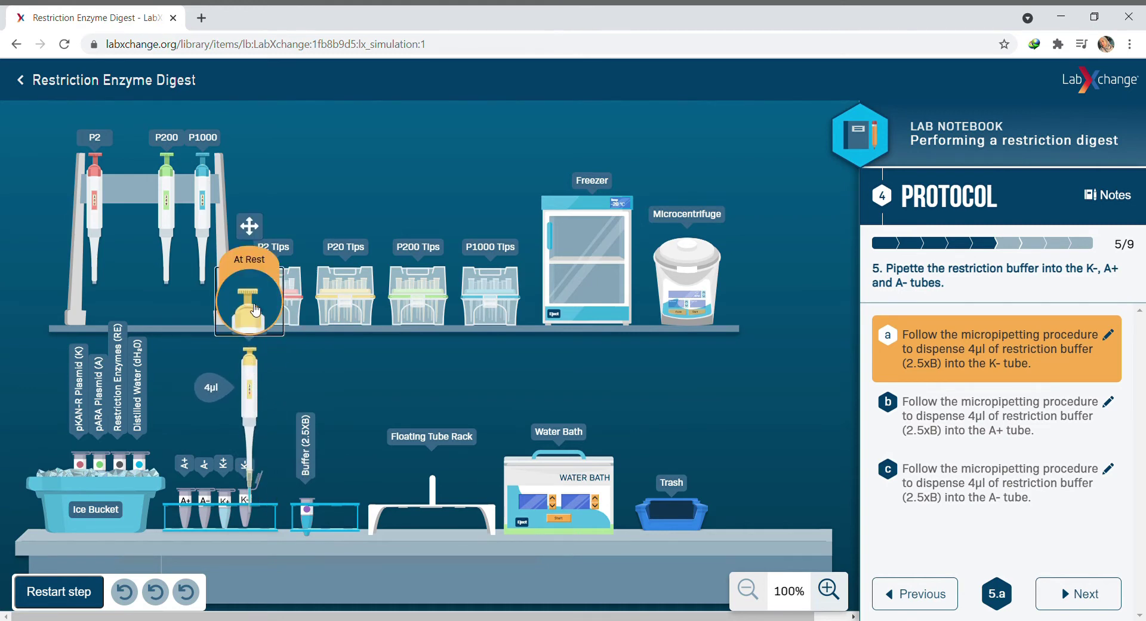
{"action": "left_click", "coordinate": [255, 309]}
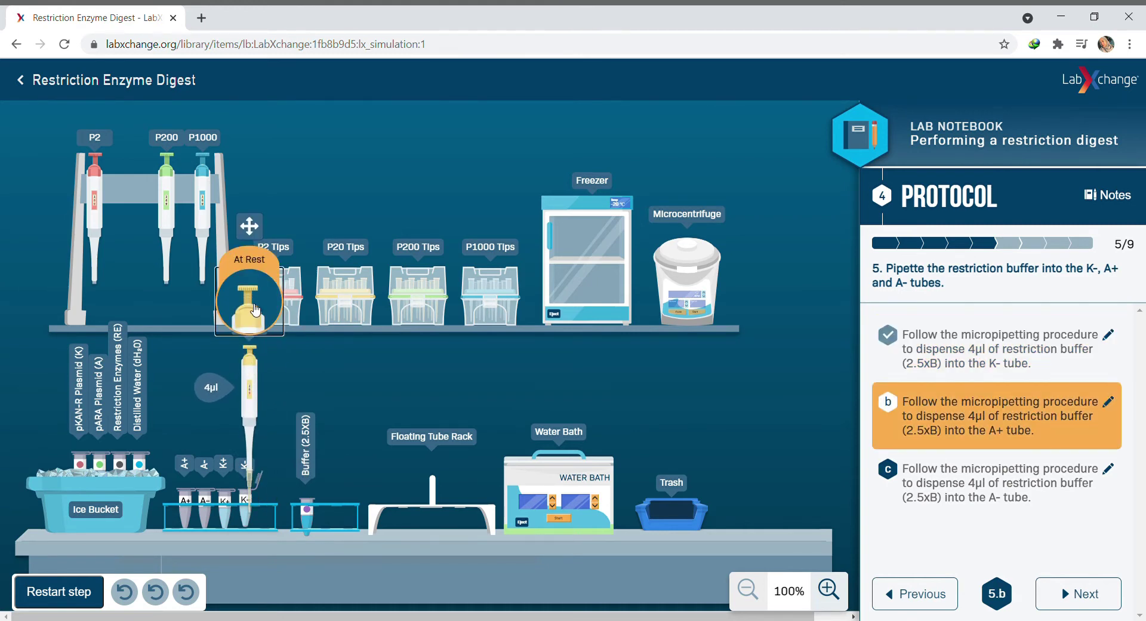
Eject the used P20 tip into the trash, set the micropipette aside, and close the K- tube
{"action": "left_click", "coordinate": [255, 373]}
{"action": "left_click_drag", "start_coordinate": [255, 373], "coordinate": [670, 379]}
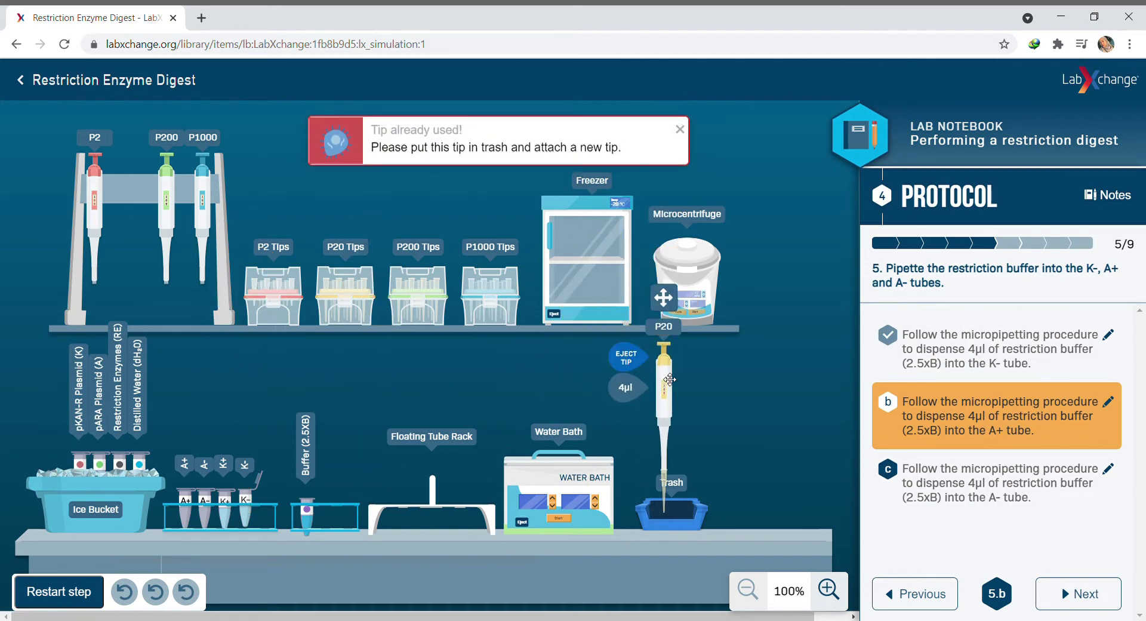
{"action": "left_click", "coordinate": [634, 352]}
{"action": "left_click_drag", "start_coordinate": [438, 400], "coordinate": [379, 440]}
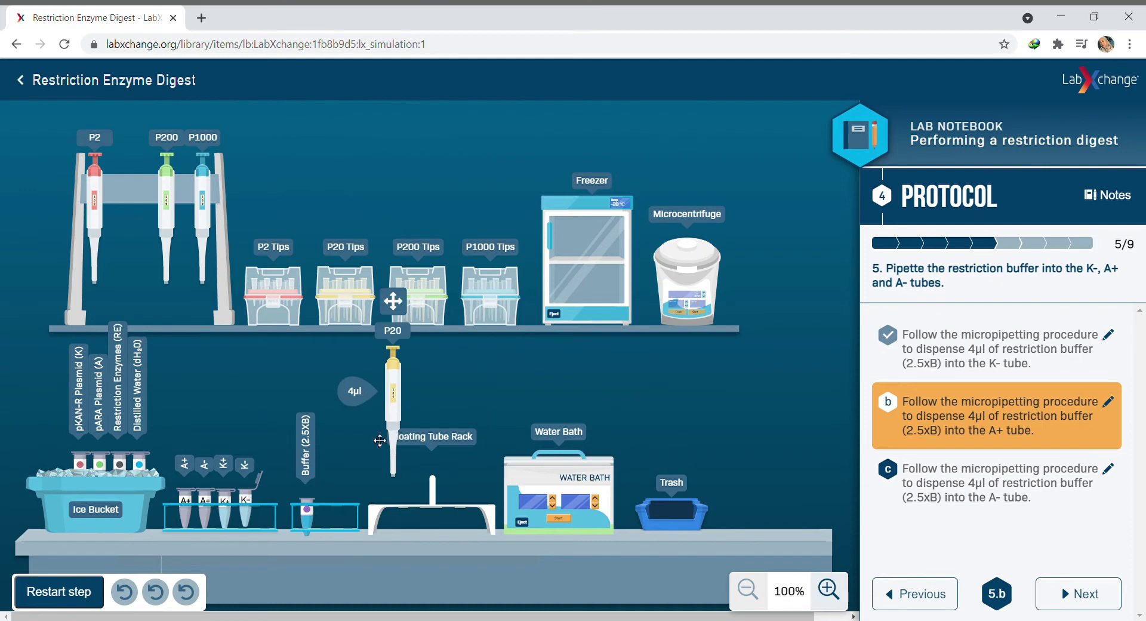
{"action": "left_click", "coordinate": [252, 499]}
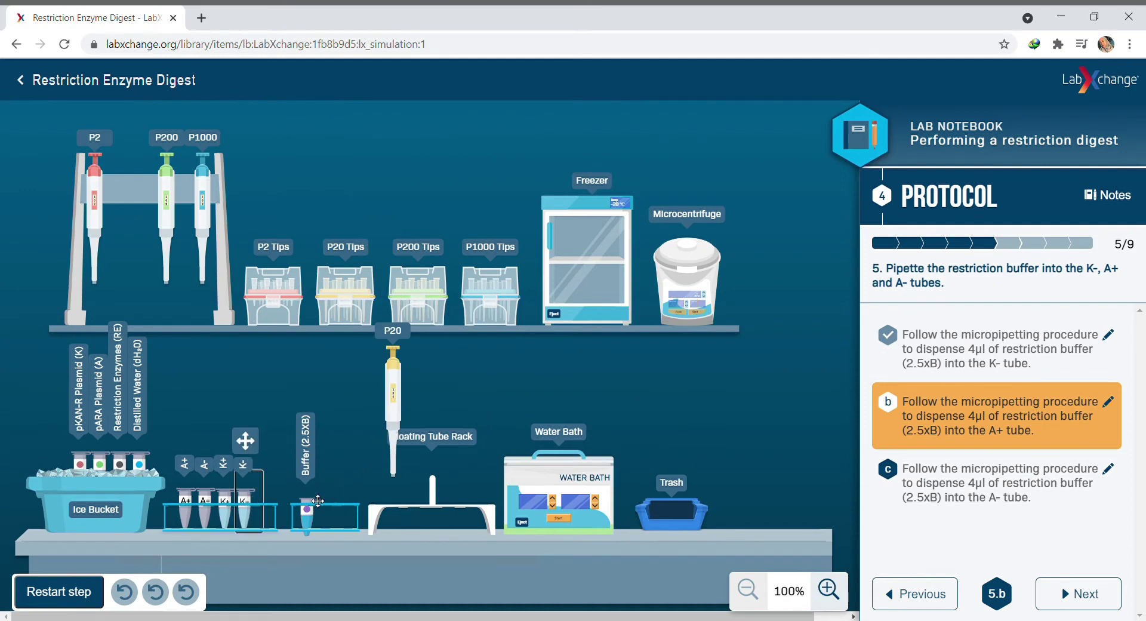
Attach a fresh tip to the P20, draw up 4 µl of restriction buffer, and close the Buffer (2.5XB) tube
{"action": "left_click", "coordinate": [343, 317]}
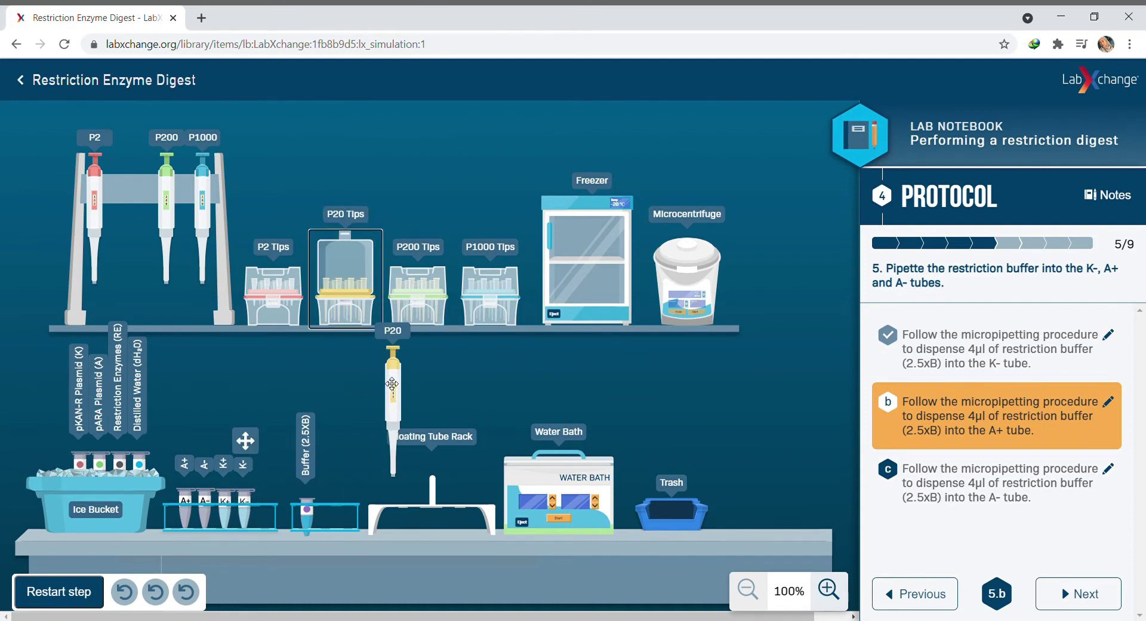
{"action": "left_click_drag", "start_coordinate": [404, 384], "coordinate": [354, 196]}
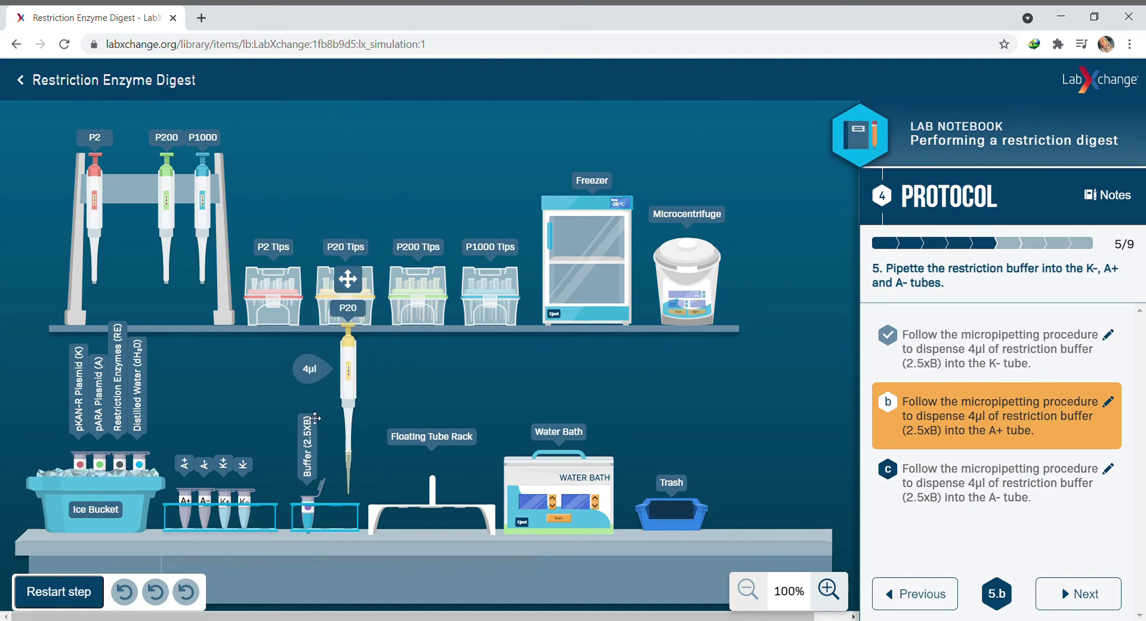
{"action": "left_click", "coordinate": [319, 518]}
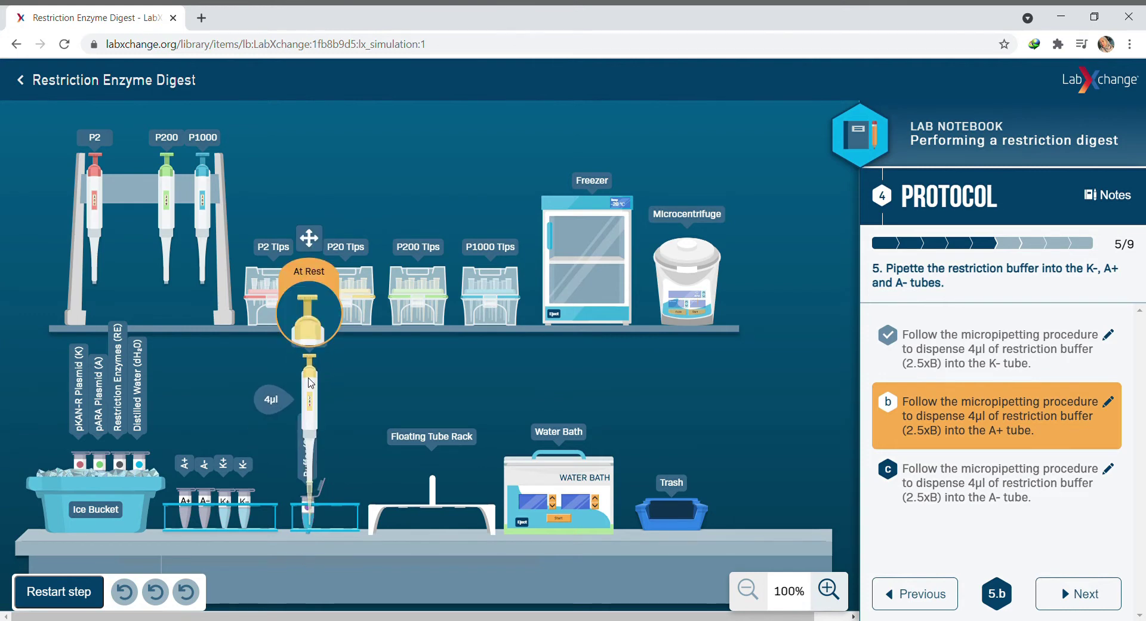
{"action": "left_click", "coordinate": [320, 322]}
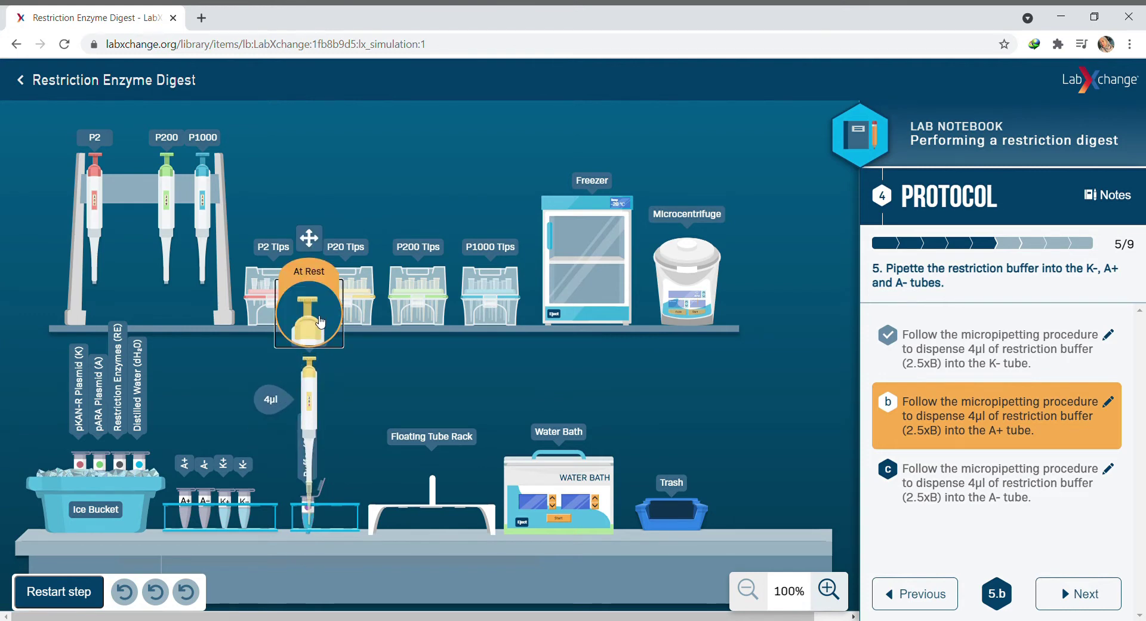
{"action": "left_click_drag", "start_coordinate": [315, 401], "coordinate": [332, 404]}
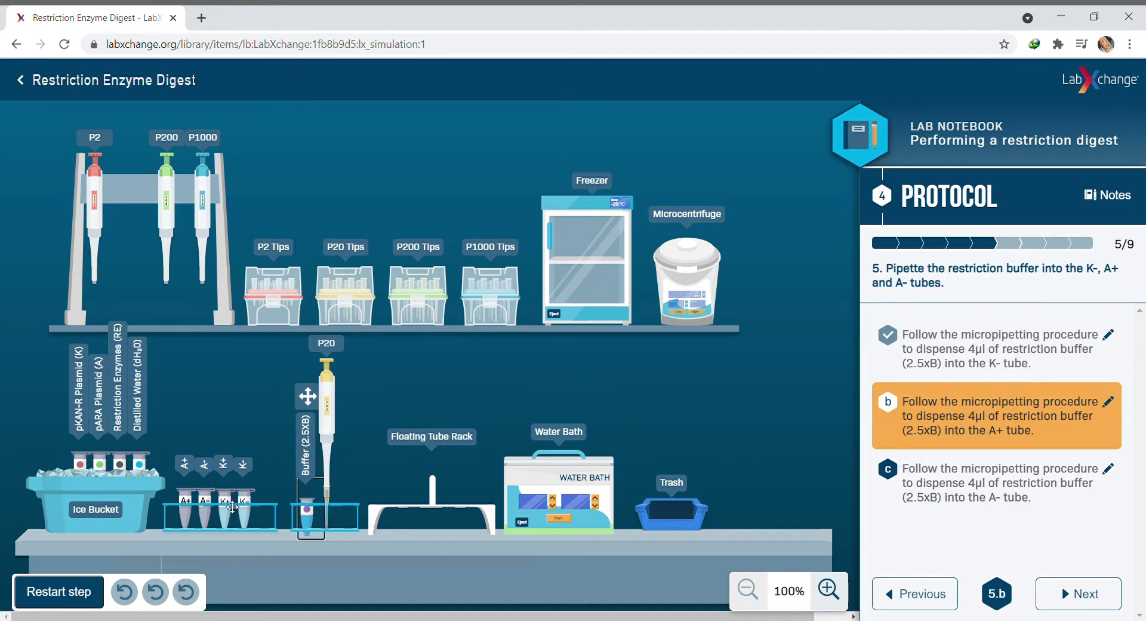
Open the A+ tube and dispense the 4 µl of restriction buffer from the P20 micropipette into it
{"action": "left_click", "coordinate": [195, 508]}
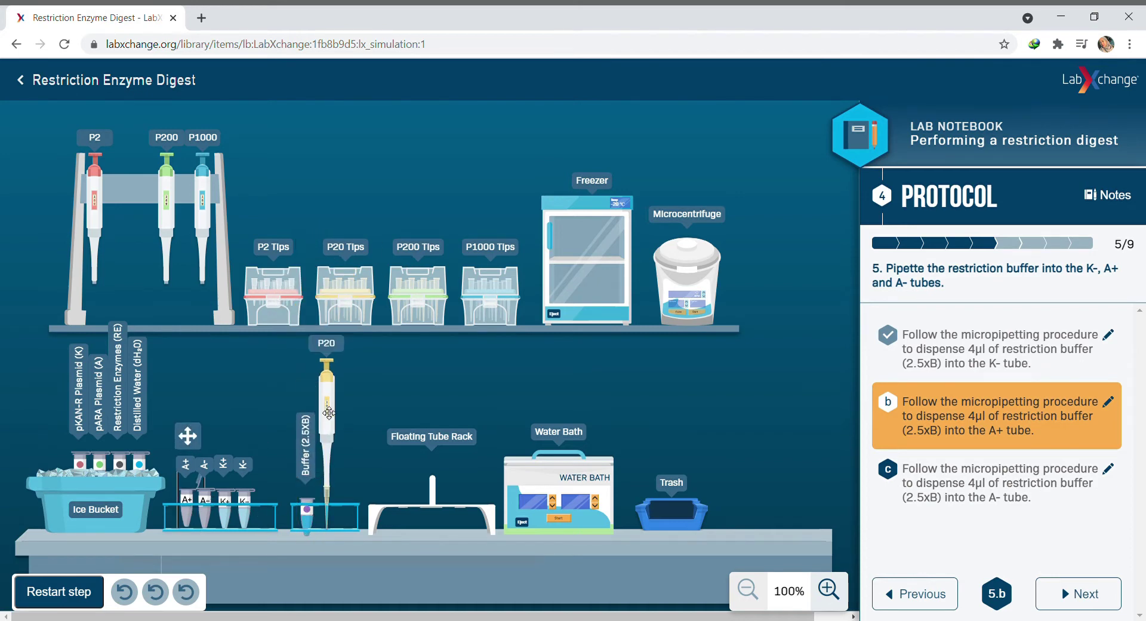
{"action": "left_click_drag", "start_coordinate": [329, 413], "coordinate": [188, 408]}
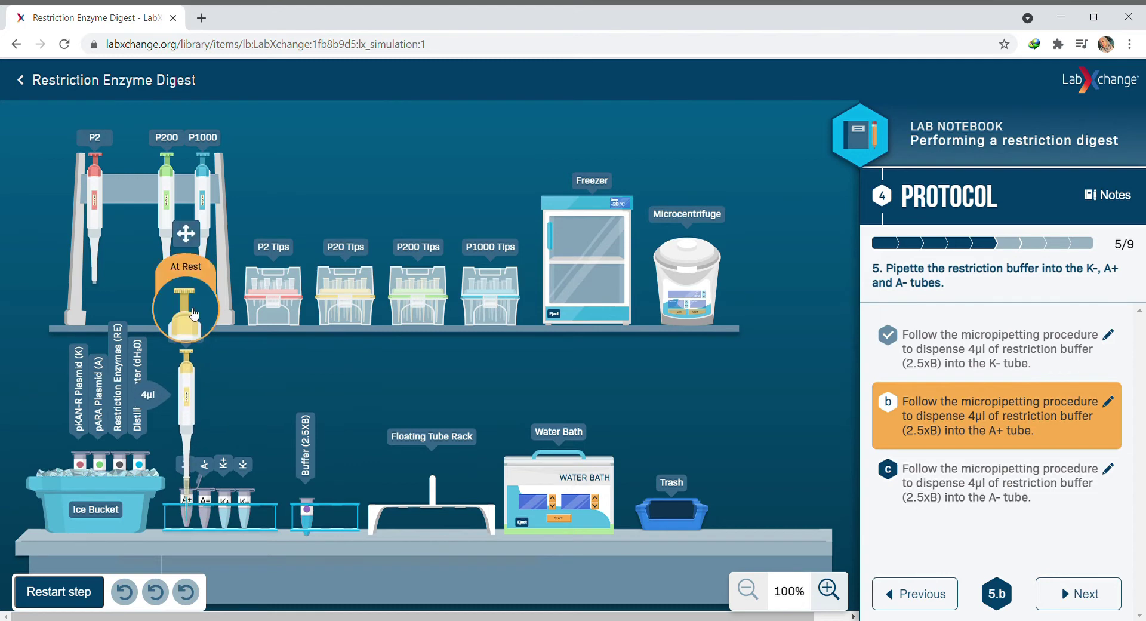
{"action": "left_click", "coordinate": [194, 313]}
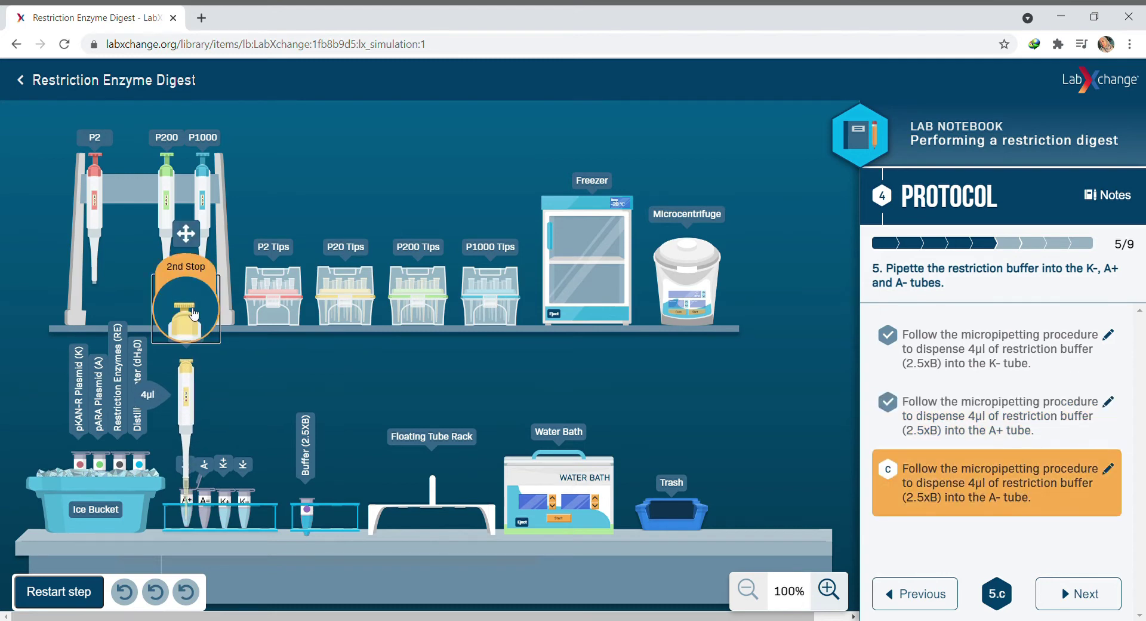
Discard the used P20 tip in the trash and close the A+ tube
{"action": "left_click_drag", "start_coordinate": [194, 411], "coordinate": [400, 364]}
{"action": "left_click", "coordinate": [628, 358]}
{"action": "left_click", "coordinate": [193, 498]}
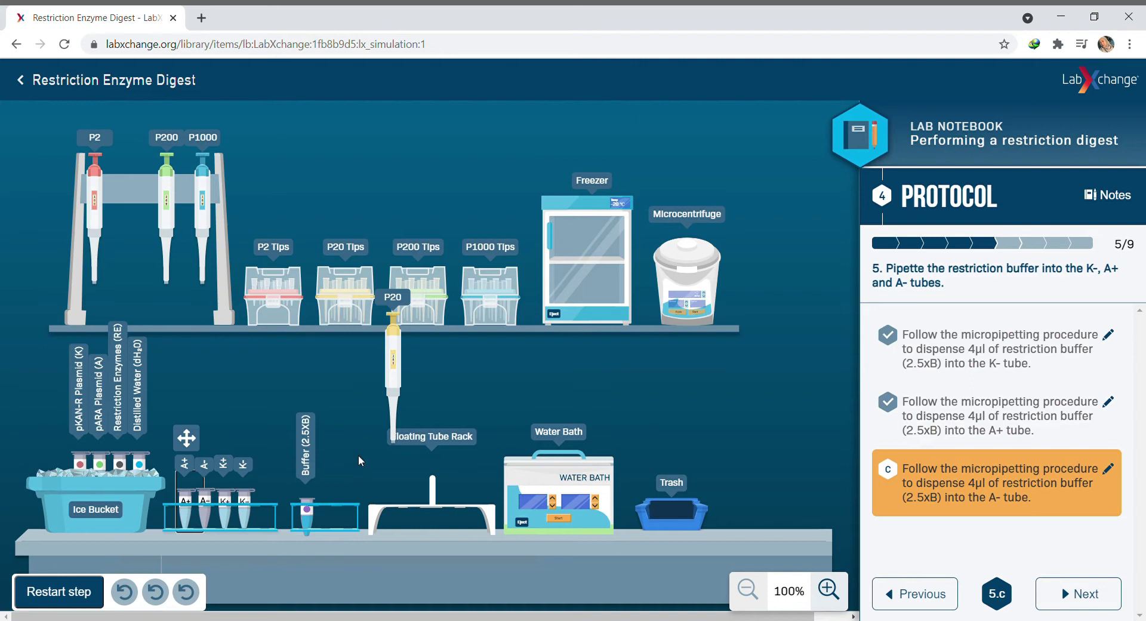
Fit a new P20 tip, open the Buffer (2.5XB) tube, and draw up 4 µl of restriction buffer
{"action": "left_click", "coordinate": [362, 305]}
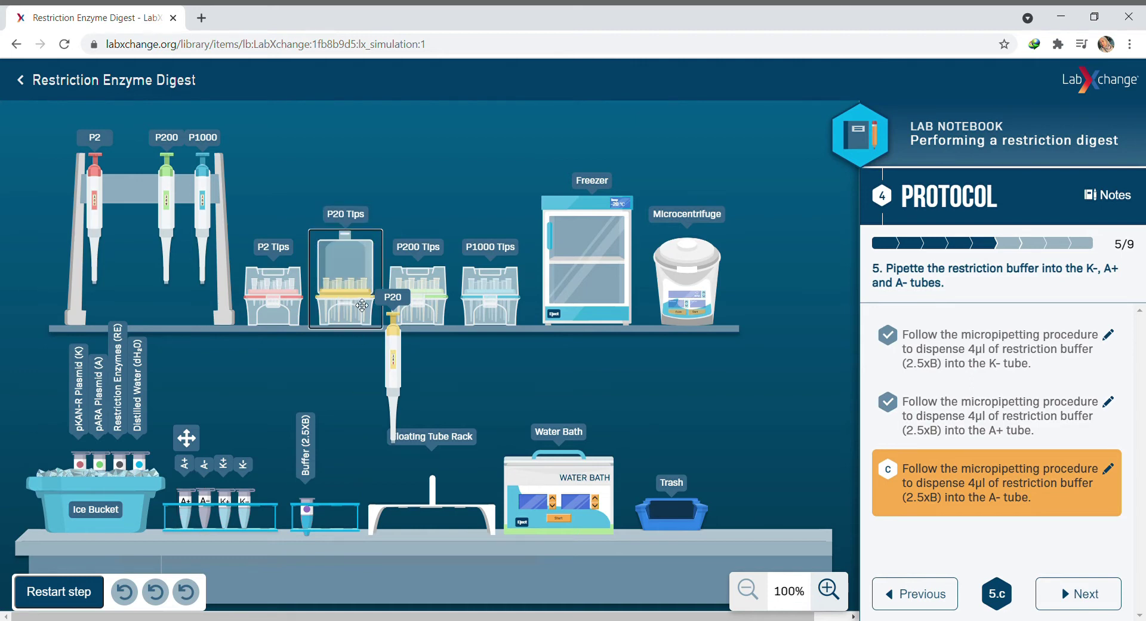
{"action": "left_click", "coordinate": [399, 365]}
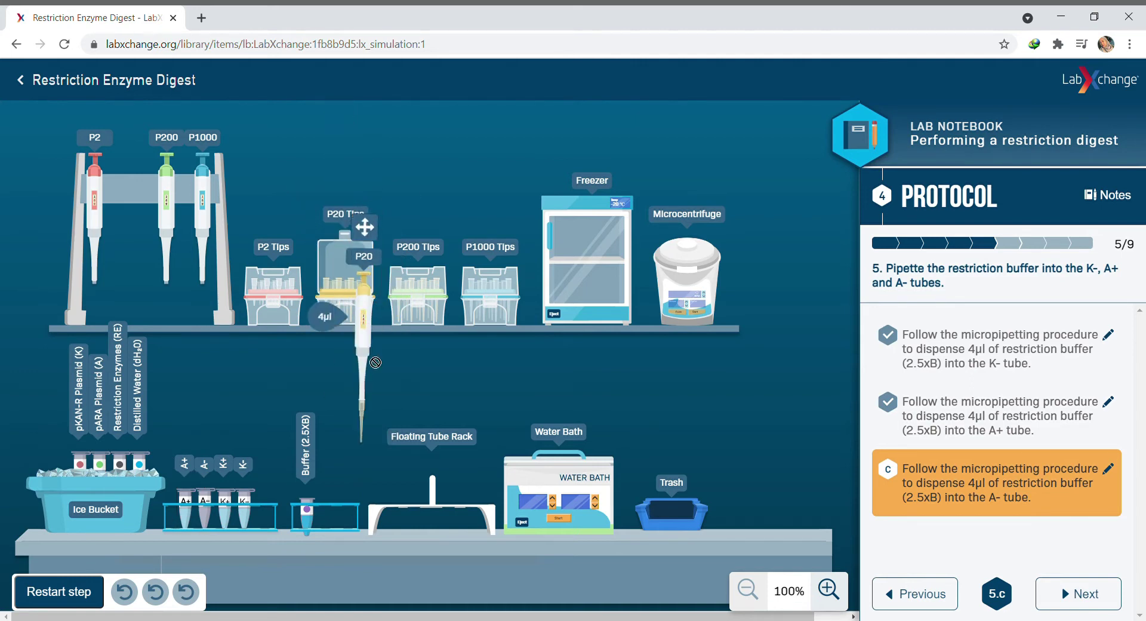
{"action": "left_click", "coordinate": [315, 526]}
{"action": "left_click_drag", "start_coordinate": [369, 366], "coordinate": [306, 397]}
{"action": "left_click", "coordinate": [306, 397]}
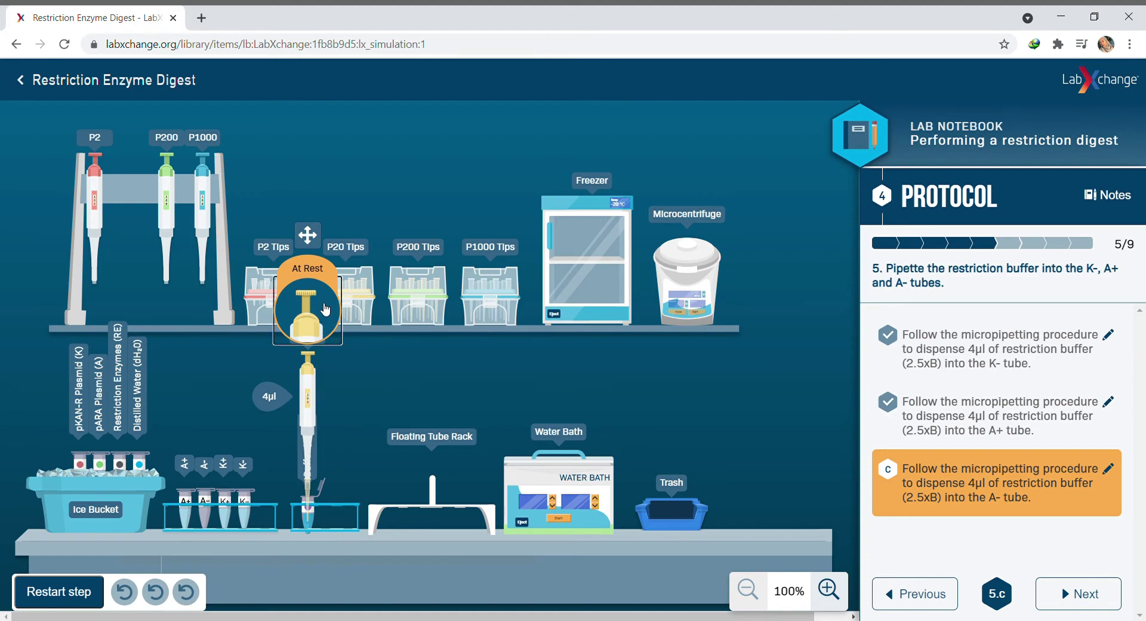
{"action": "left_click", "coordinate": [321, 328]}
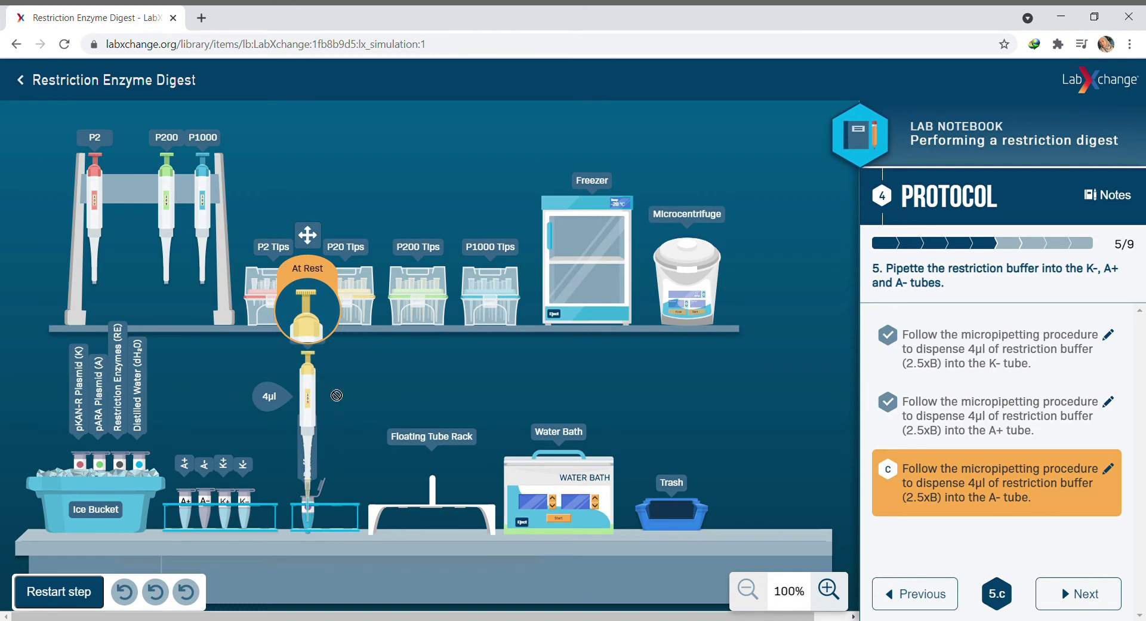
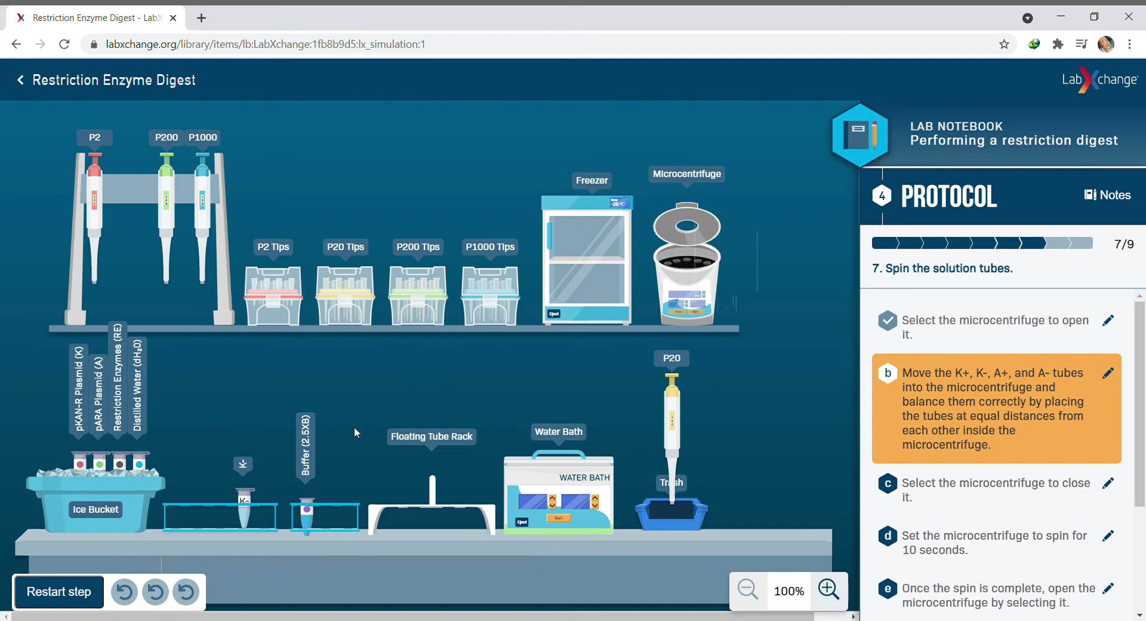
Load the K- tube into the microcentrifuge, space all four tubes equally around the rotor, and check the balancing
{"action": "left_click_drag", "start_coordinate": [241, 512], "coordinate": [701, 255]}
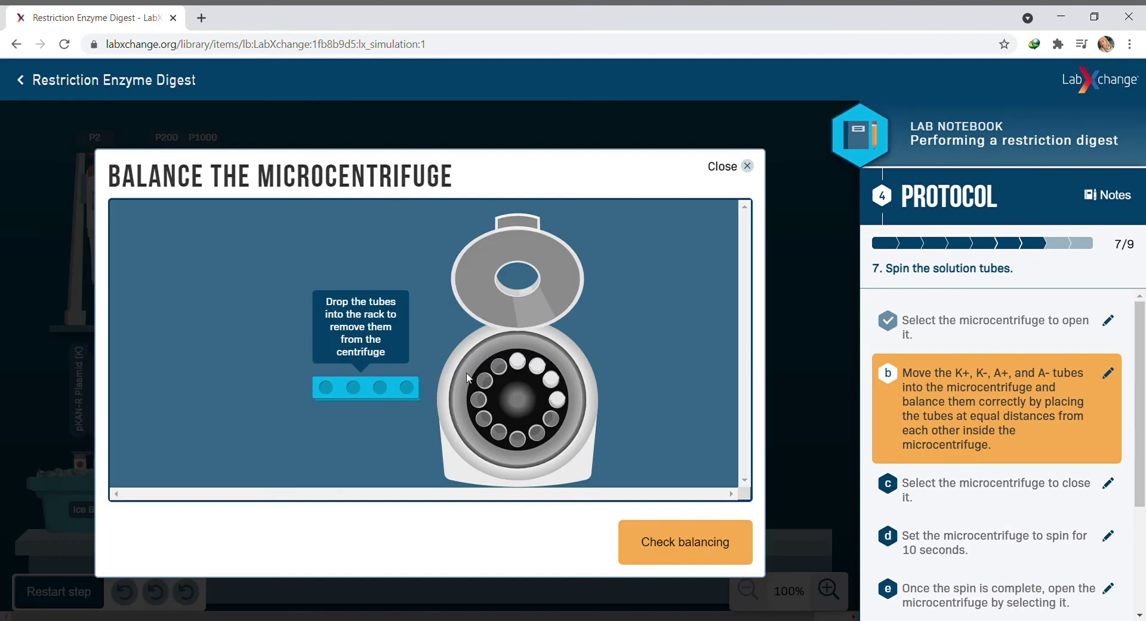
{"action": "left_click_drag", "start_coordinate": [537, 365], "coordinate": [528, 435]}
{"action": "left_click_drag", "start_coordinate": [551, 380], "coordinate": [475, 403]}
{"action": "left_click", "coordinate": [670, 540]}
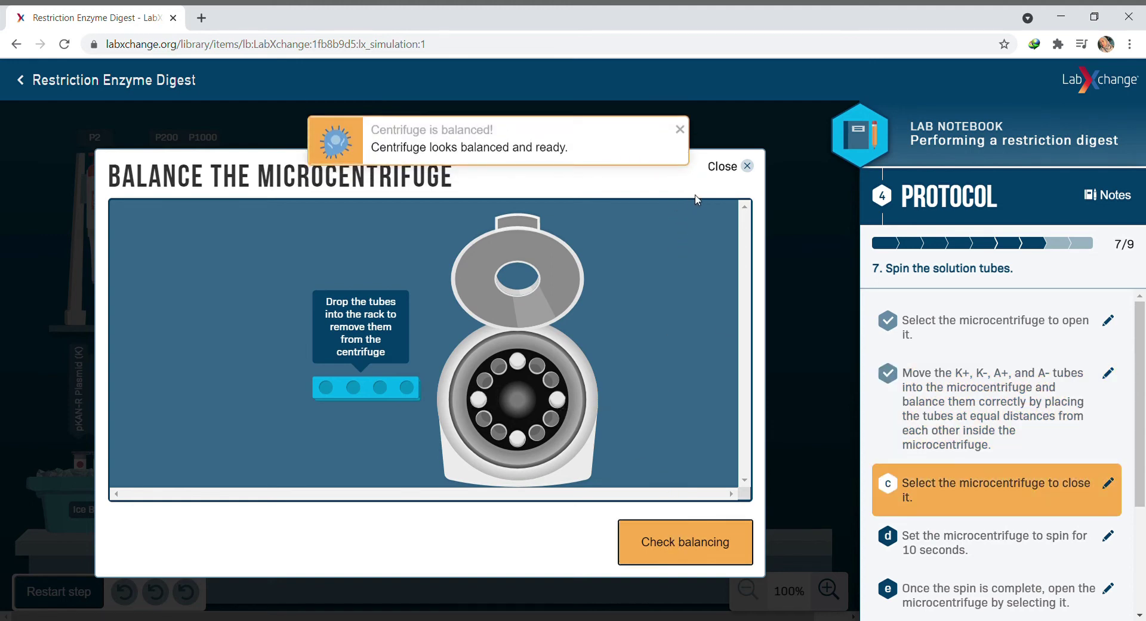
{"action": "left_click", "coordinate": [730, 173]}
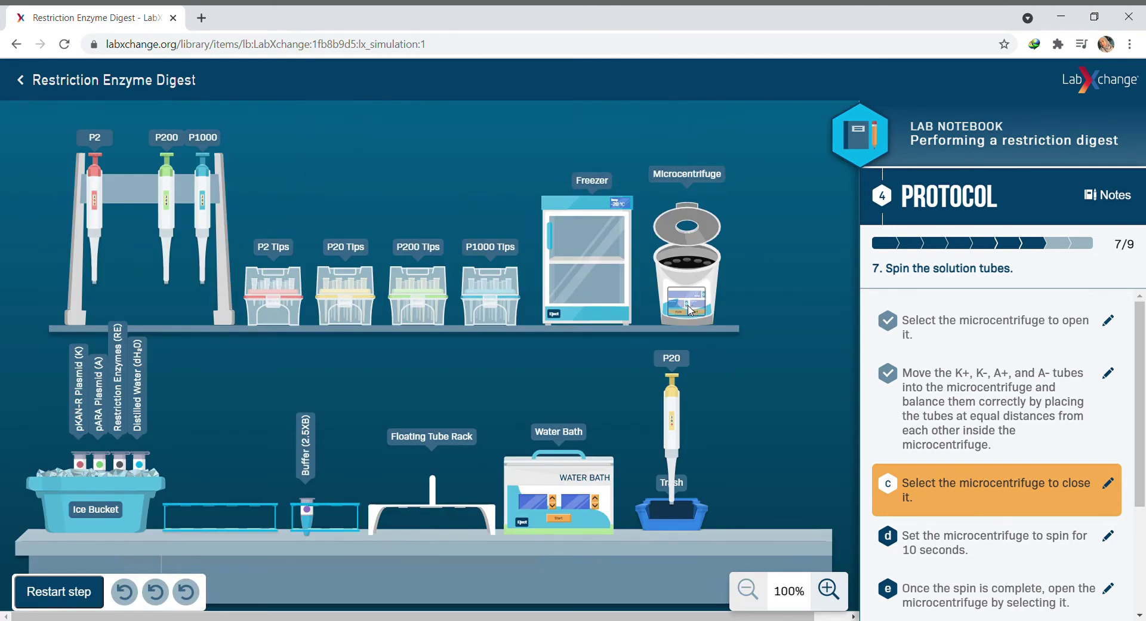
Set the microcentrifuge spin time to 10 seconds and leave its controls
{"action": "left_click", "coordinate": [692, 311]}
{"action": "left_click", "coordinate": [423, 324]}
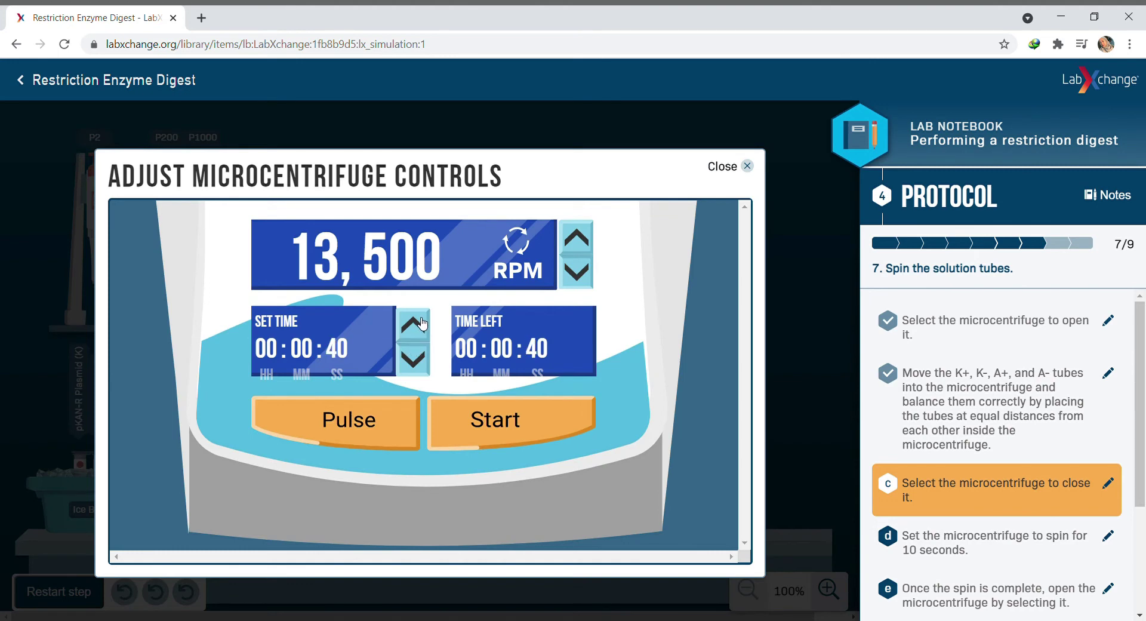
{"action": "left_click", "coordinate": [425, 366]}
{"action": "left_click", "coordinate": [425, 367]}
{"action": "left_click", "coordinate": [426, 366]}
{"action": "left_click", "coordinate": [710, 167]}
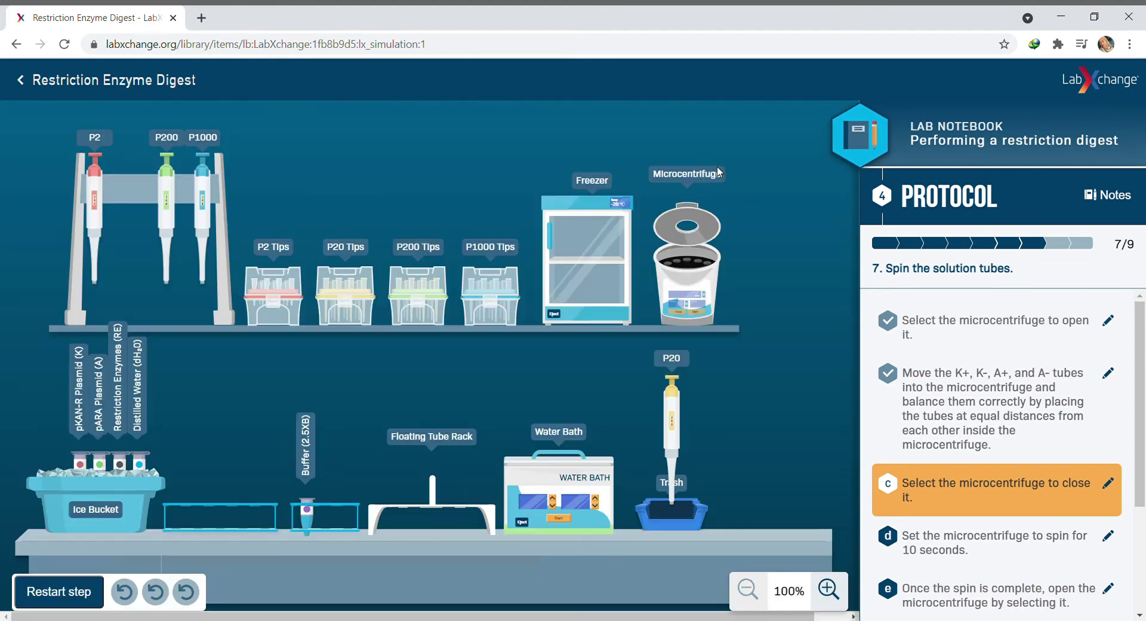
Close the microcentrifuge lid and run the 10-second spin at 13,500 RPM
{"action": "left_click", "coordinate": [687, 213]}
{"action": "left_click", "coordinate": [686, 296]}
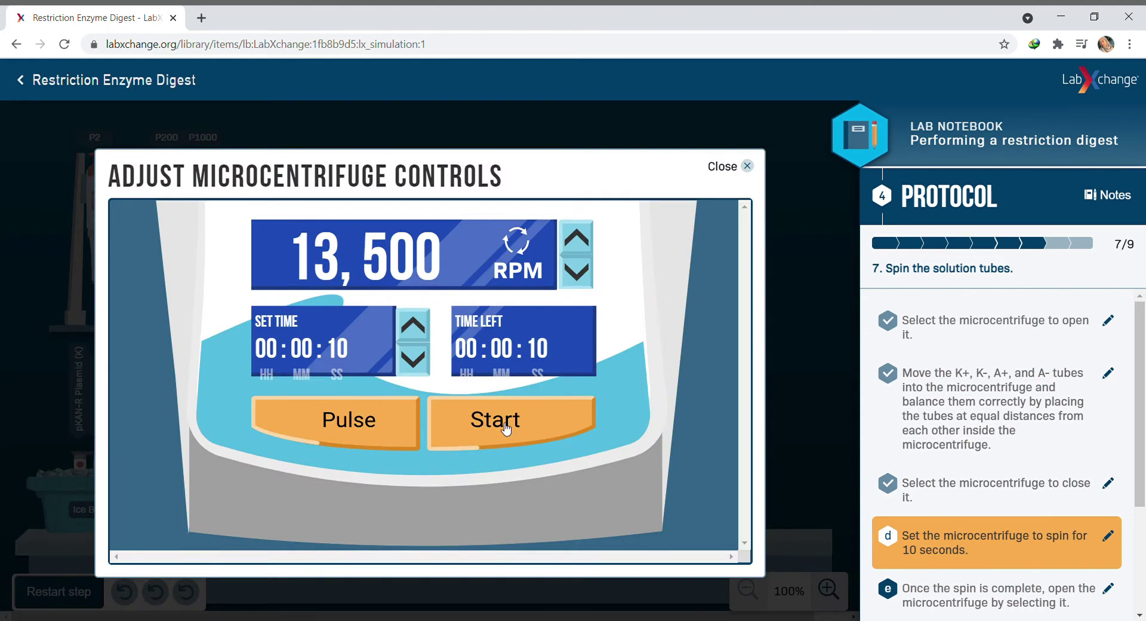
{"action": "scroll", "coordinate": [1033, 413], "scroll_direction": "down", "scroll_amount": 2}
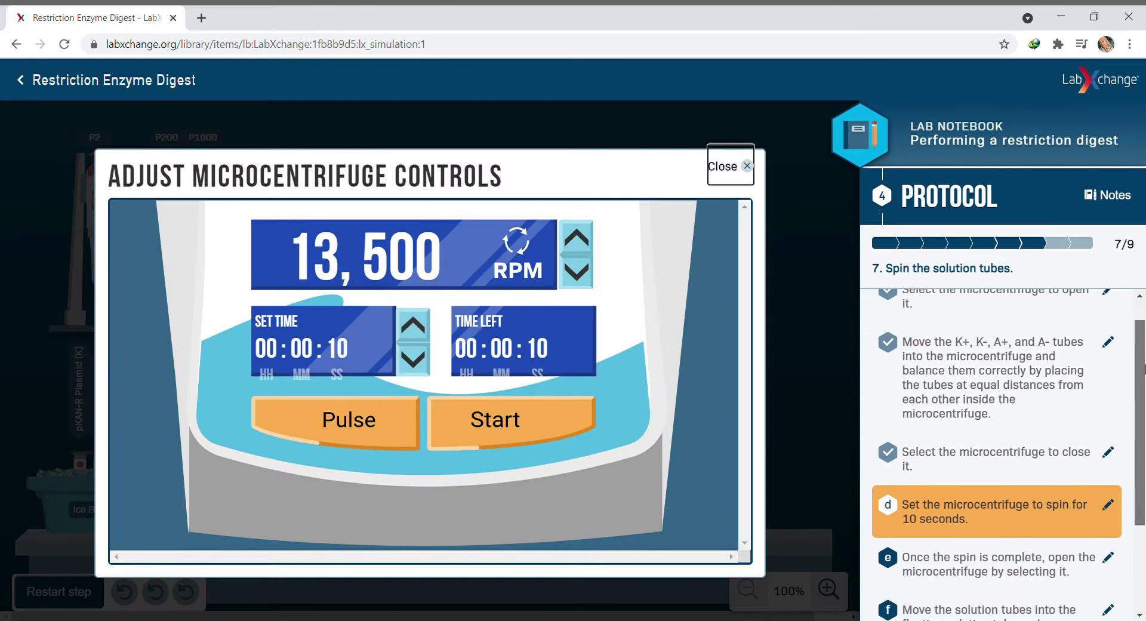
{"action": "left_click", "coordinate": [484, 414]}
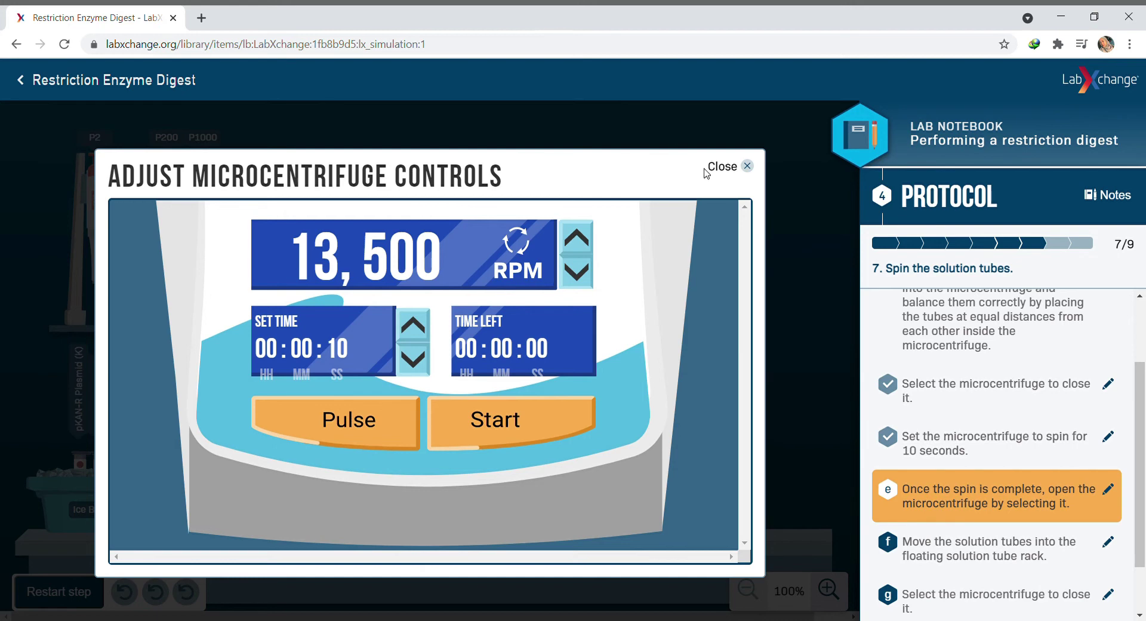
{"action": "left_click", "coordinate": [736, 171]}
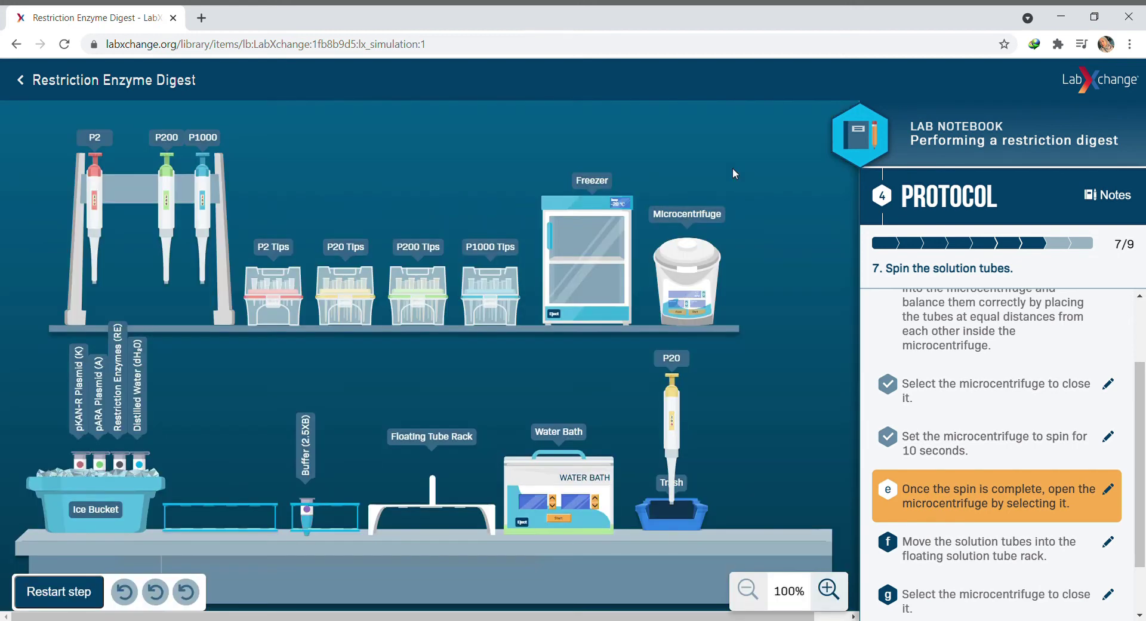
Open the microcentrifuge and move all four tubes from the rotor back into the tube rack
{"action": "left_click", "coordinate": [684, 284]}
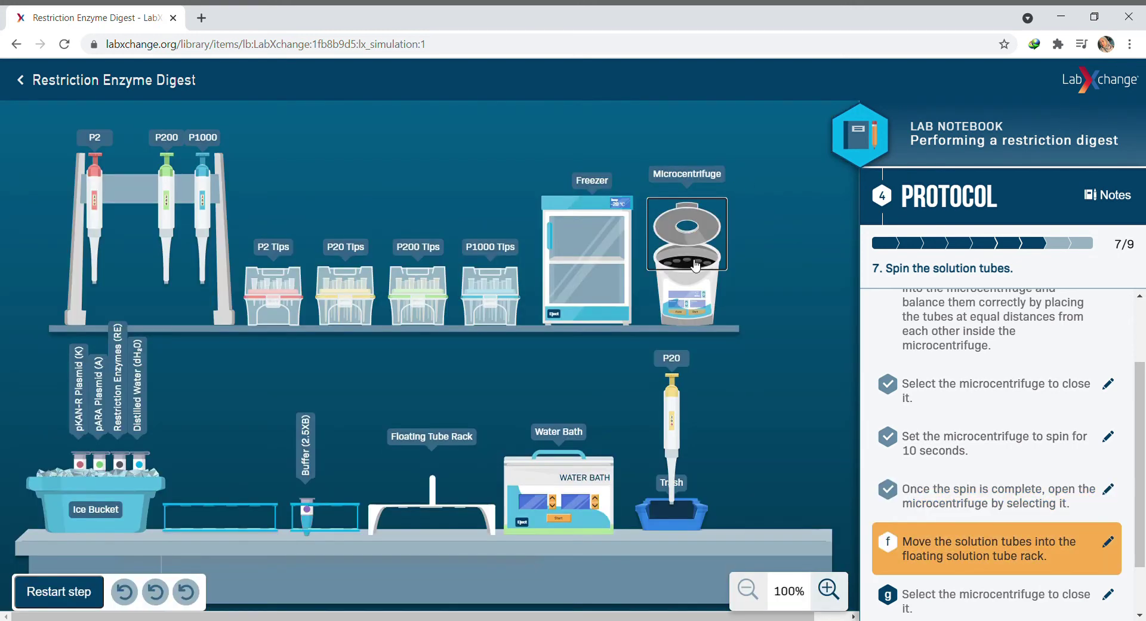
{"action": "scroll", "coordinate": [1143, 401], "scroll_direction": "down", "scroll_amount": 2}
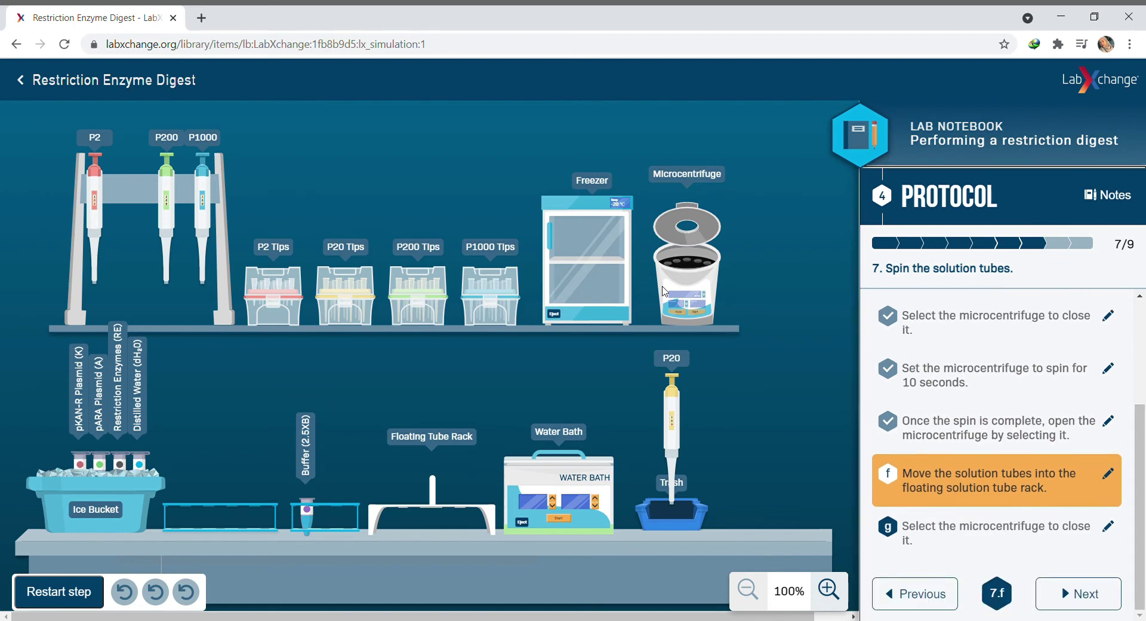
{"action": "left_click", "coordinate": [694, 254]}
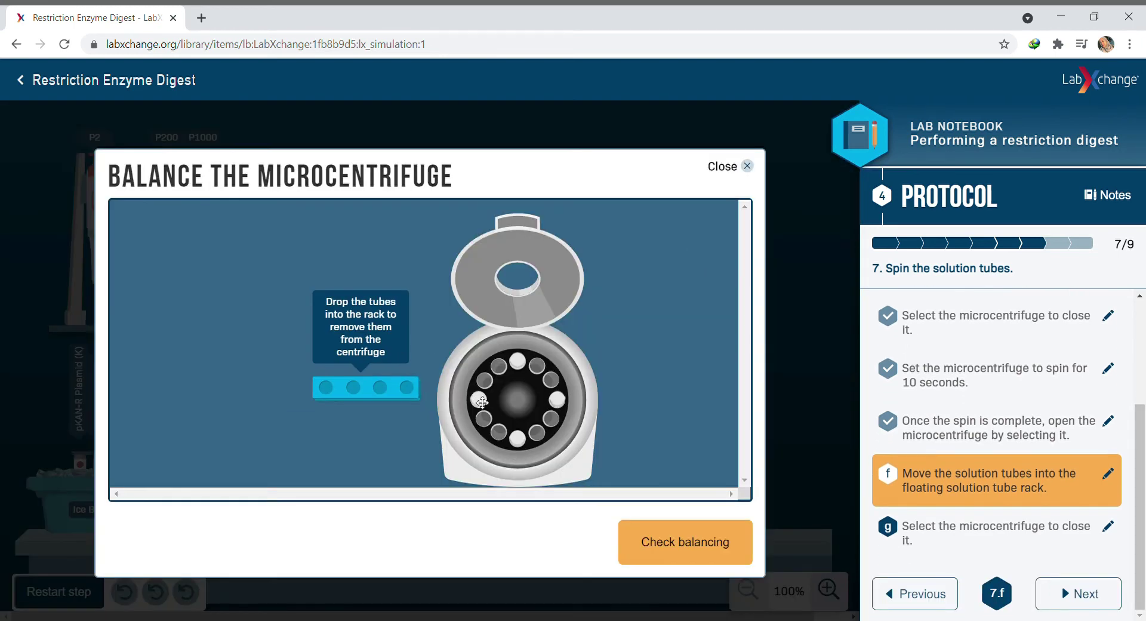
{"action": "left_click_drag", "start_coordinate": [478, 399], "coordinate": [384, 397]}
{"action": "left_click_drag", "start_coordinate": [517, 361], "coordinate": [326, 388]}
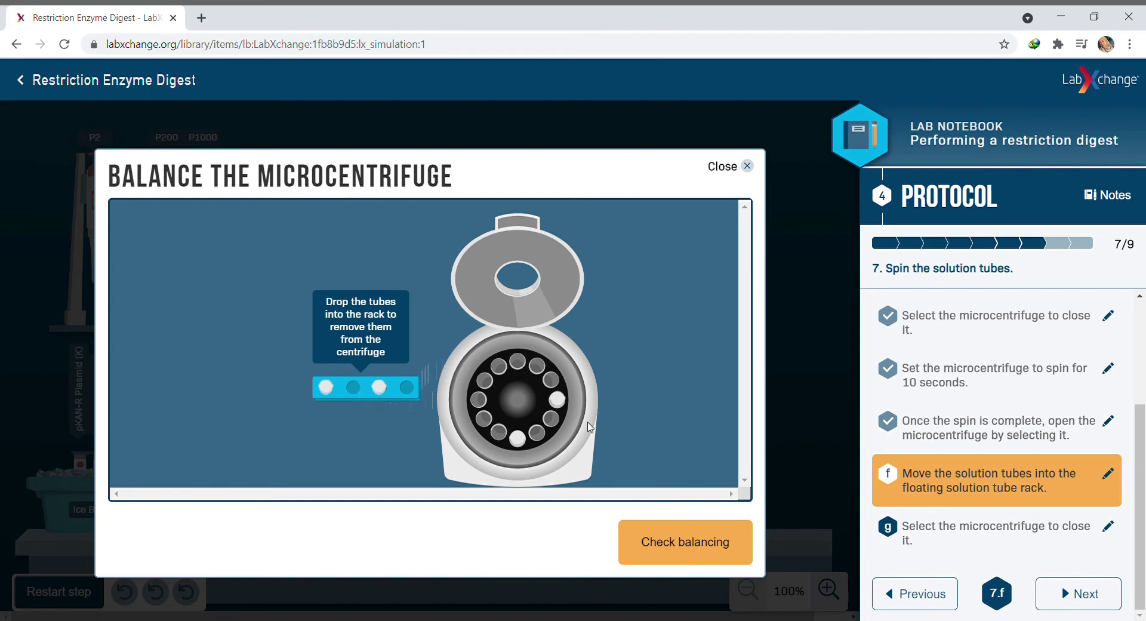
{"action": "left_click_drag", "start_coordinate": [557, 400], "coordinate": [406, 387]}
{"action": "left_click_drag", "start_coordinate": [518, 440], "coordinate": [358, 391]}
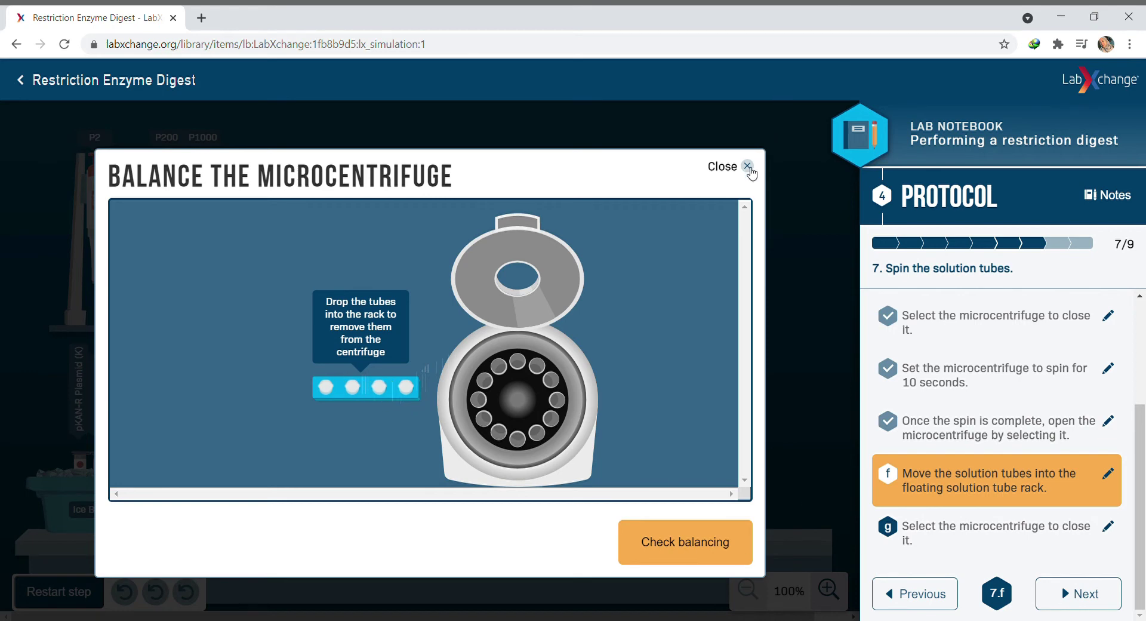
{"action": "left_click", "coordinate": [746, 167]}
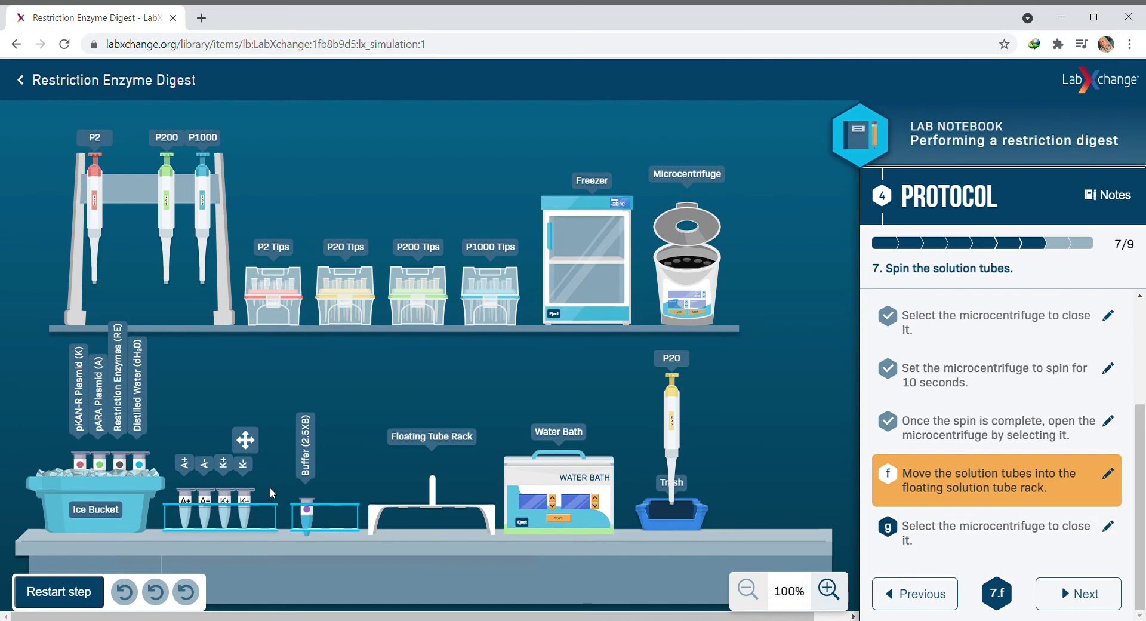
Move the A+, A-, K+ and K- tubes into the floating tube rack and close the microcentrifuge
{"action": "left_click_drag", "start_coordinate": [186, 508], "coordinate": [394, 508]}
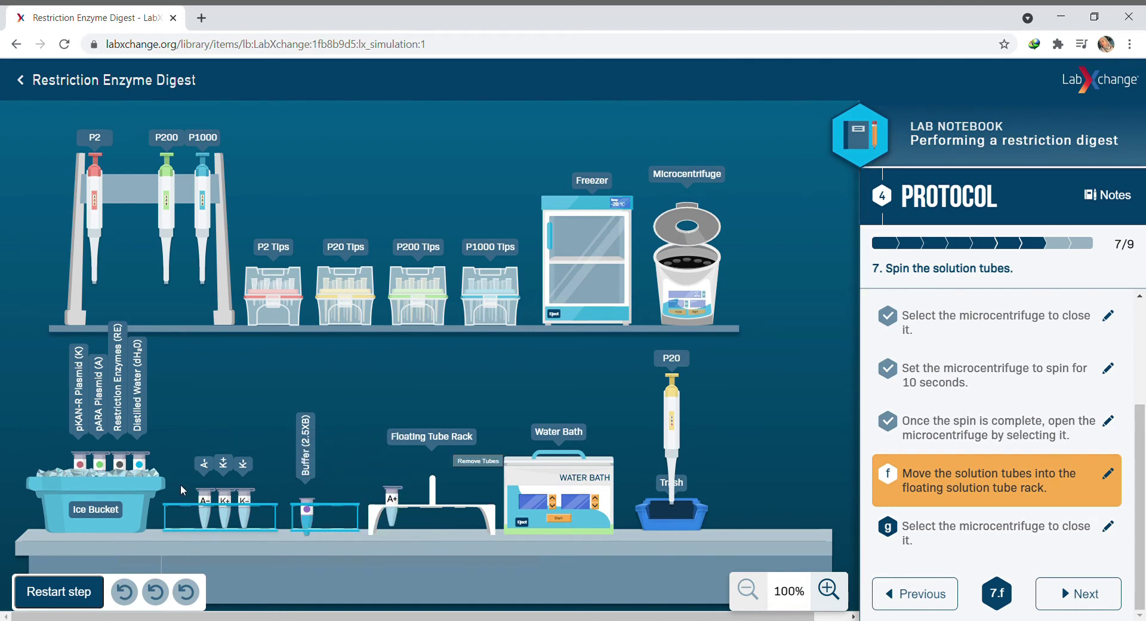
{"action": "left_click_drag", "start_coordinate": [204, 504], "coordinate": [421, 512]}
{"action": "left_click_drag", "start_coordinate": [226, 507], "coordinate": [448, 500]}
{"action": "left_click_drag", "start_coordinate": [246, 504], "coordinate": [463, 517]}
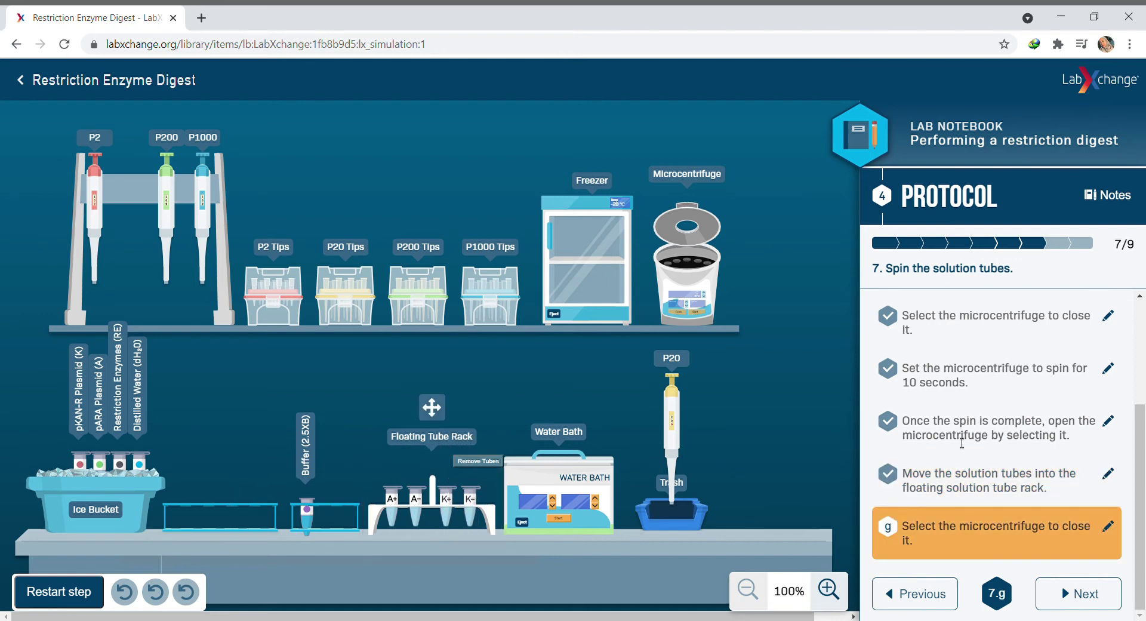
{"action": "left_click", "coordinate": [658, 246]}
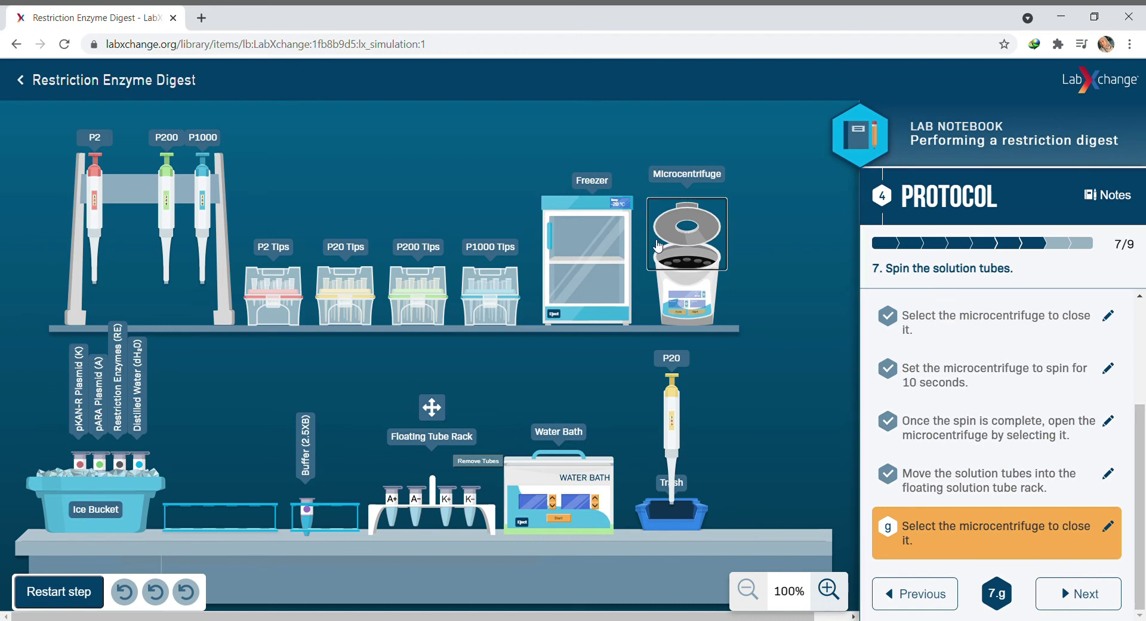
Advance to protocol step 8, open the water bath, and place the floating tube rack inside it
{"action": "left_click", "coordinate": [1106, 609]}
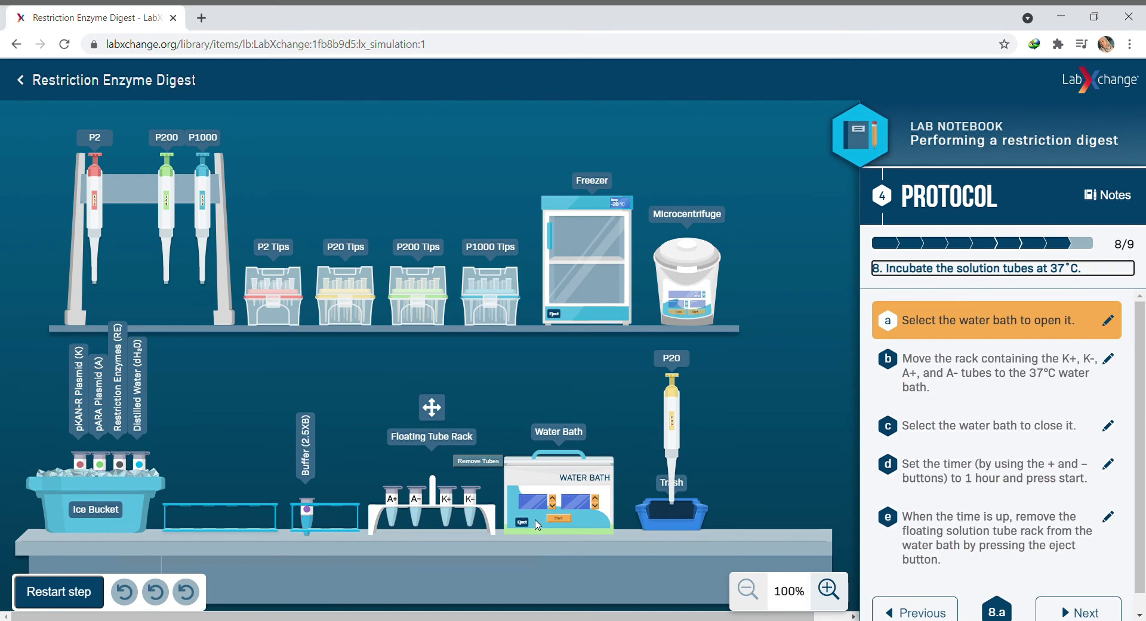
{"action": "left_click", "coordinate": [540, 471]}
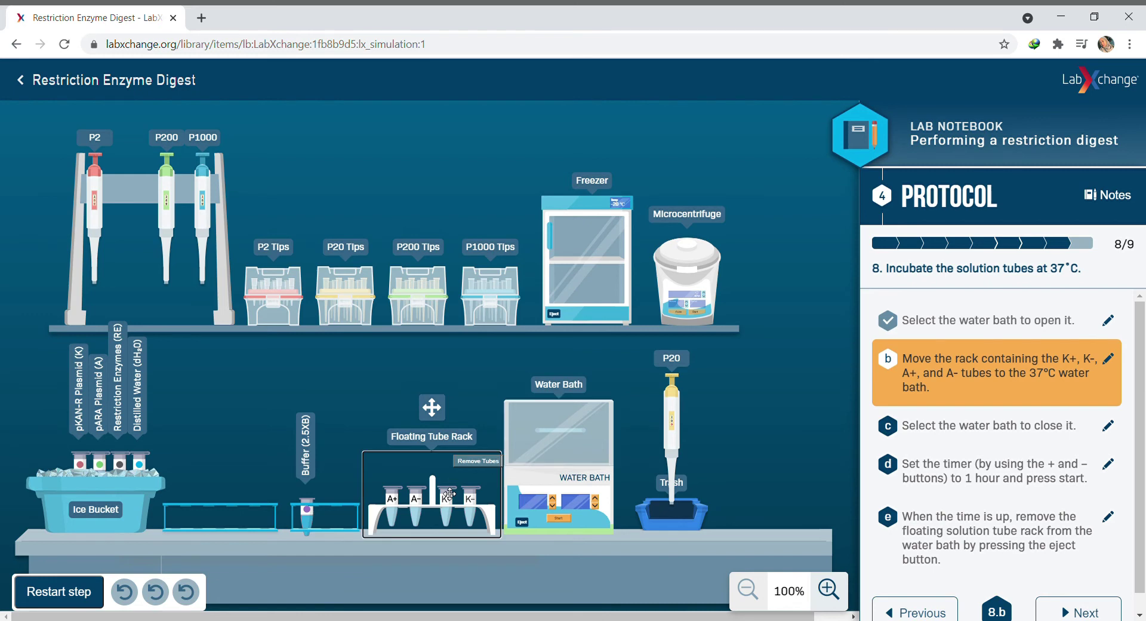
{"action": "left_click_drag", "start_coordinate": [433, 466], "coordinate": [561, 418]}
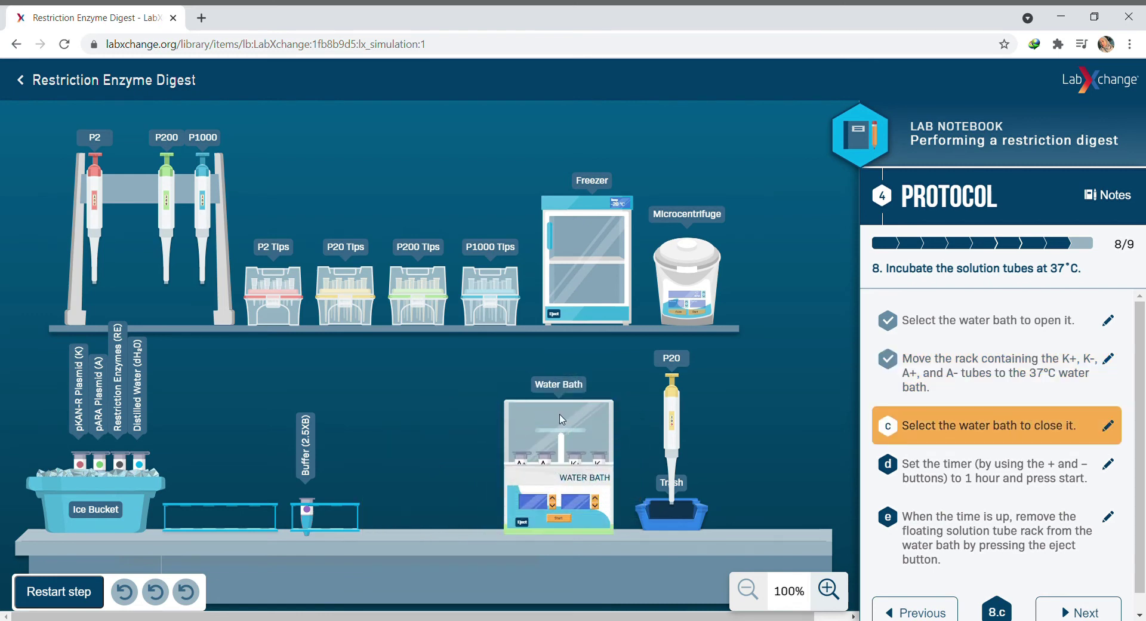
Set the water bath timer to 1 hour at 37 °C and leave its controls
{"action": "left_click", "coordinate": [572, 505]}
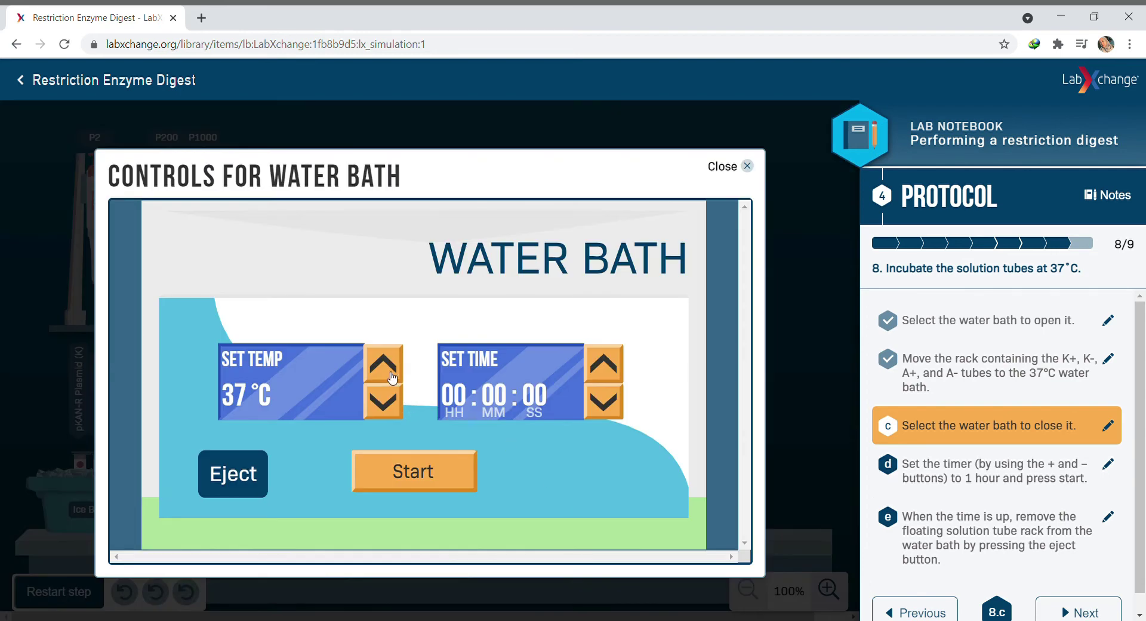
{"action": "left_click_drag", "start_coordinate": [605, 362], "coordinate": [605, 362]}
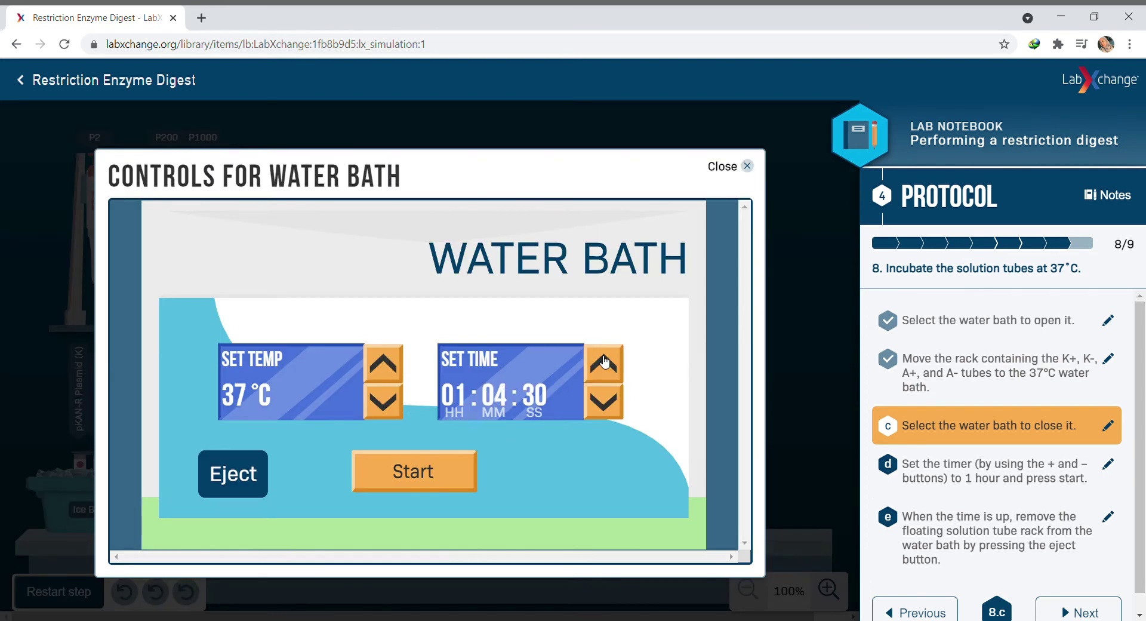
{"action": "left_click_drag", "start_coordinate": [619, 418], "coordinate": [620, 421]}
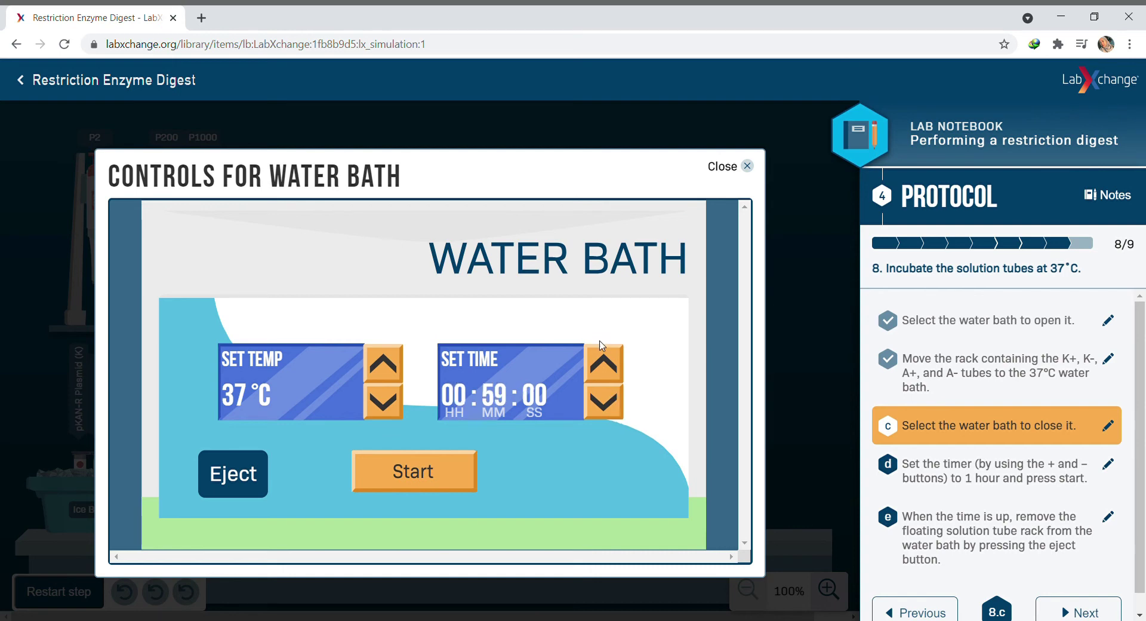
{"action": "left_click", "coordinate": [606, 361]}
{"action": "left_click", "coordinate": [606, 361]}
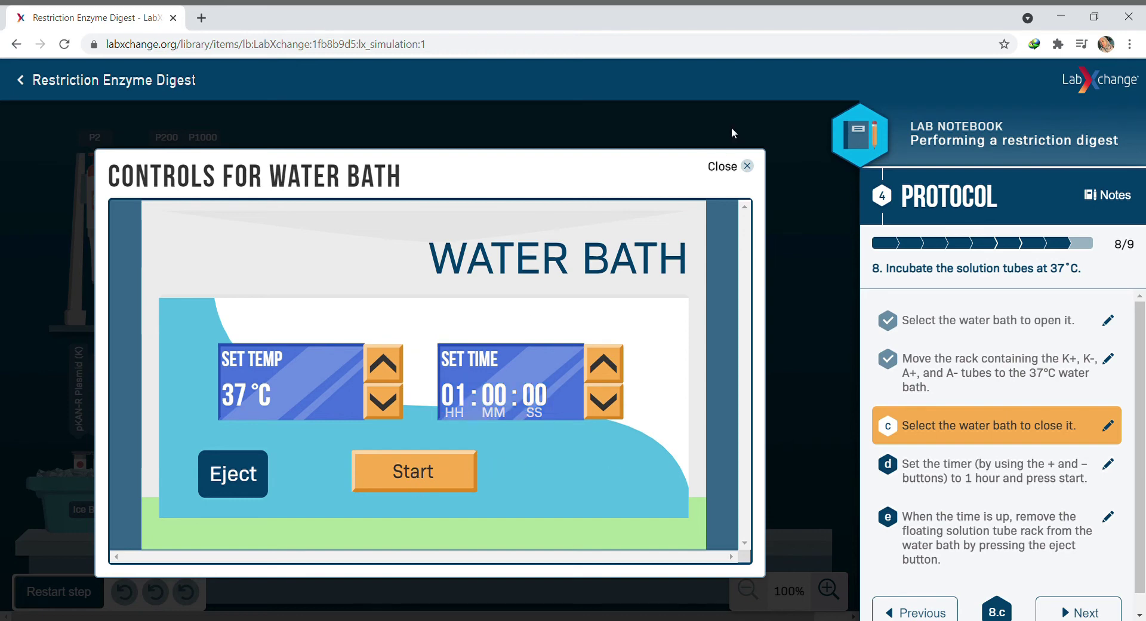
{"action": "left_click", "coordinate": [747, 167]}
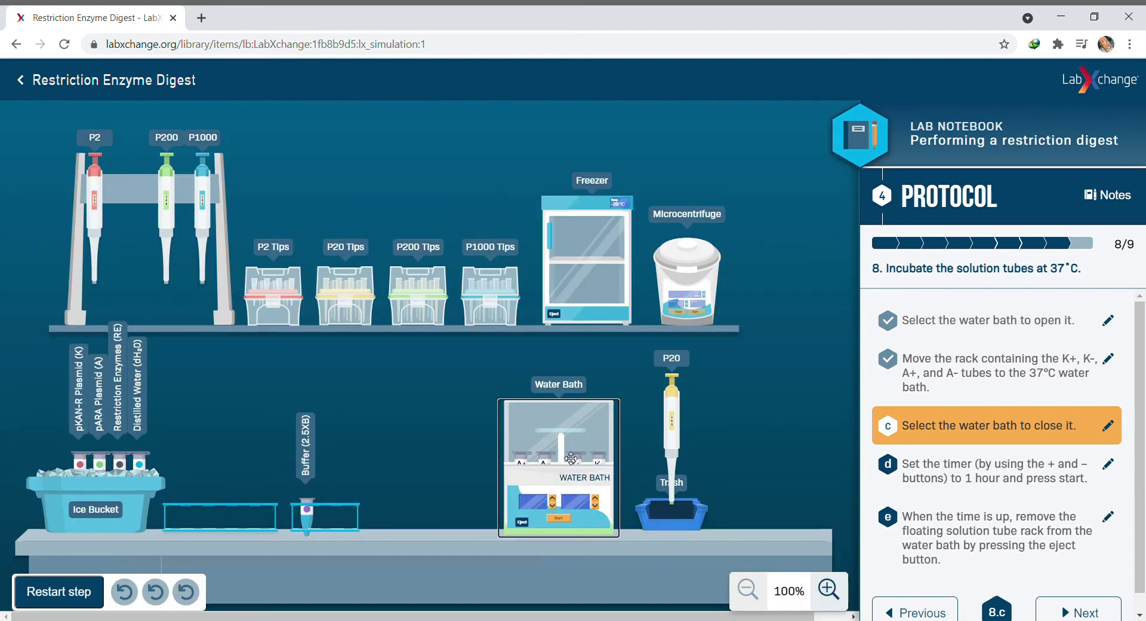
Close the water bath lid and run the 1-hour incubation at 37 °C
{"action": "left_click", "coordinate": [583, 407]}
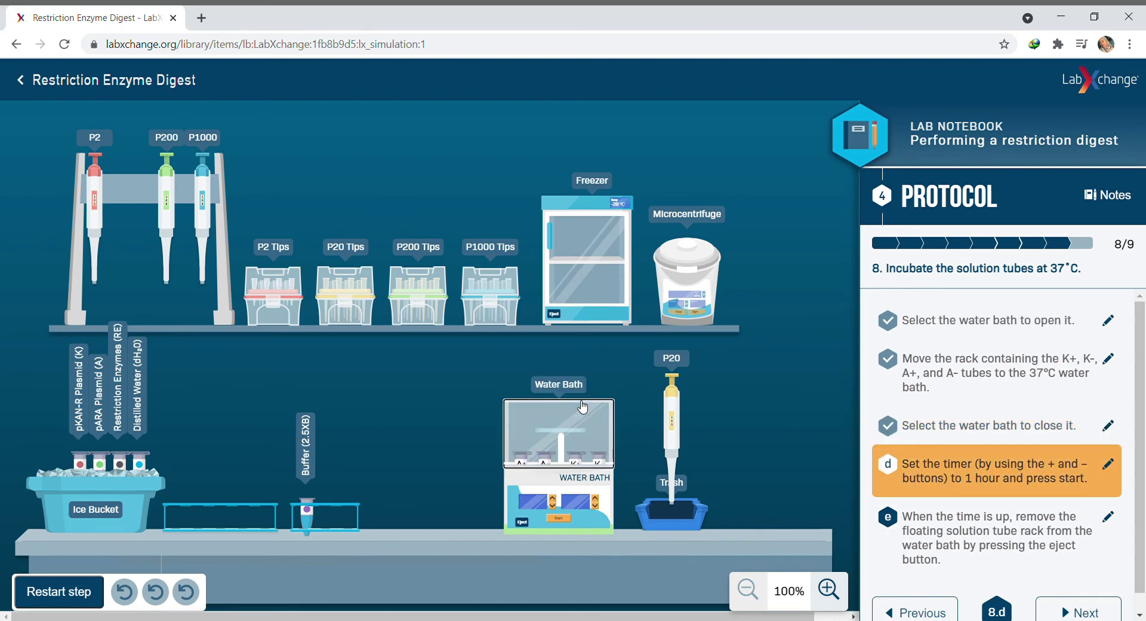
{"action": "left_click", "coordinate": [551, 501]}
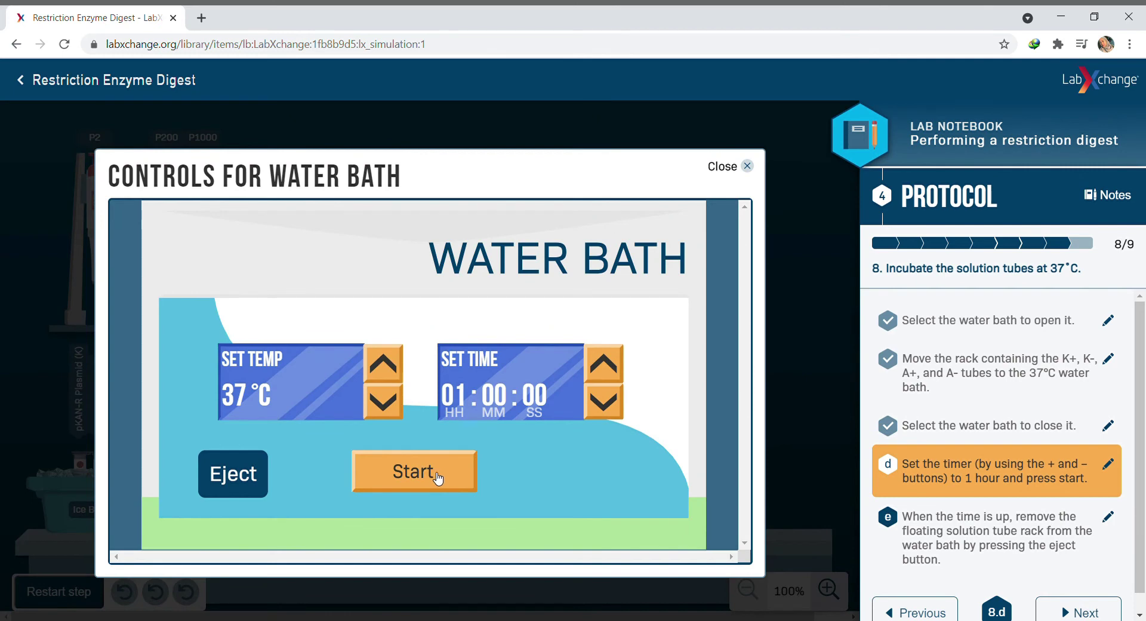
{"action": "left_click", "coordinate": [438, 477]}
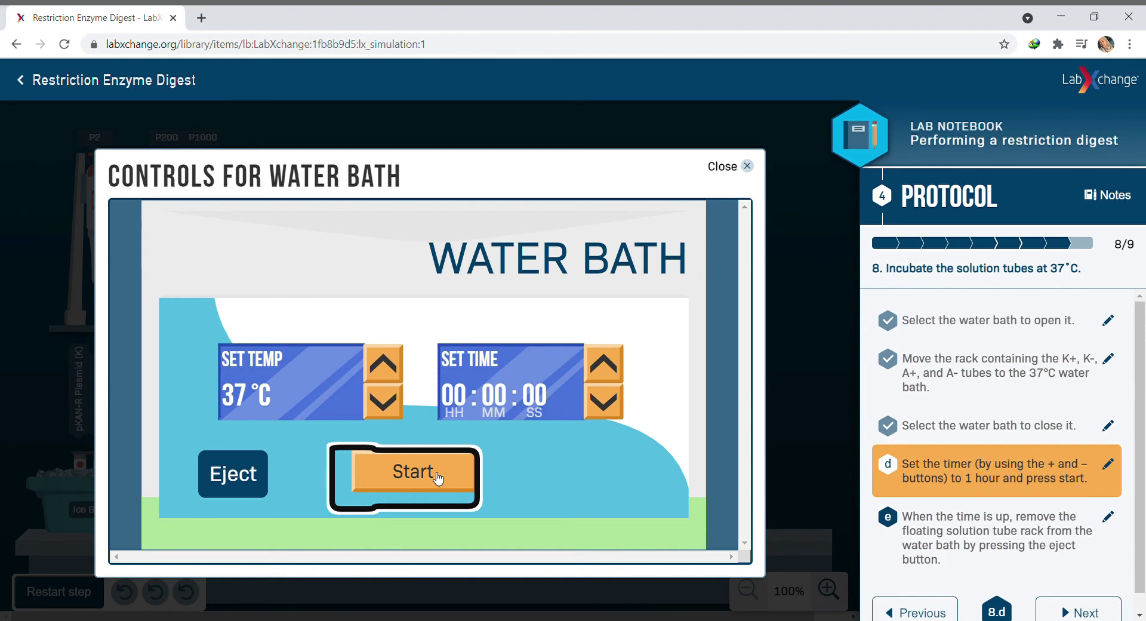
{"action": "left_click", "coordinate": [744, 170]}
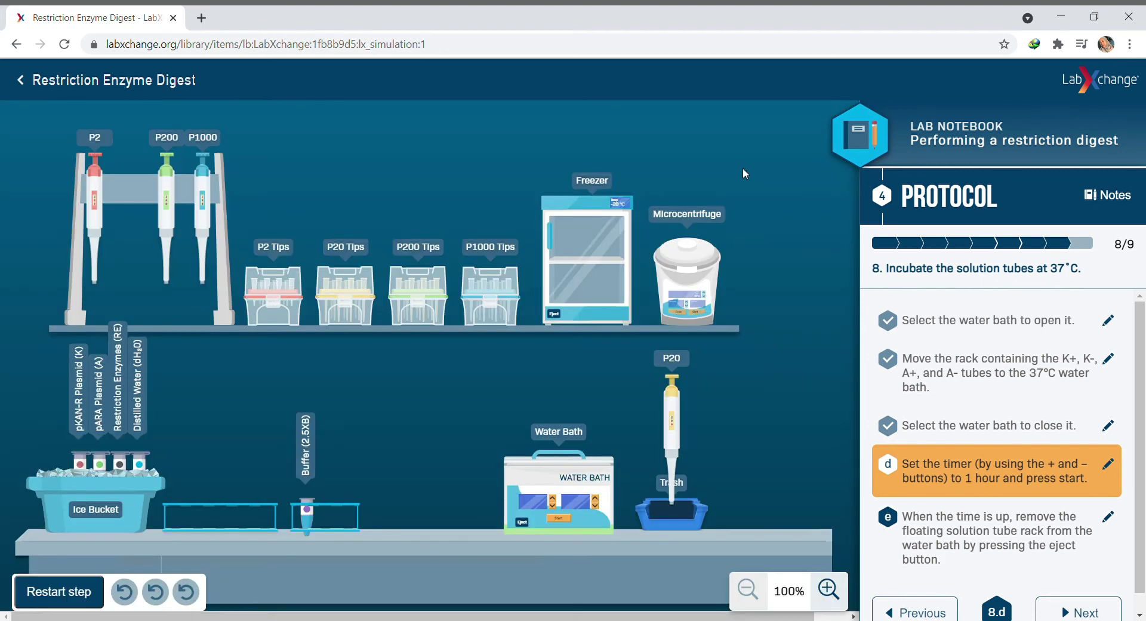
Try to eject the floating tube rack from the closed water bath, and open and reclose its lid
{"action": "scroll", "coordinate": [1139, 418], "scroll_direction": "down", "scroll_amount": 1}
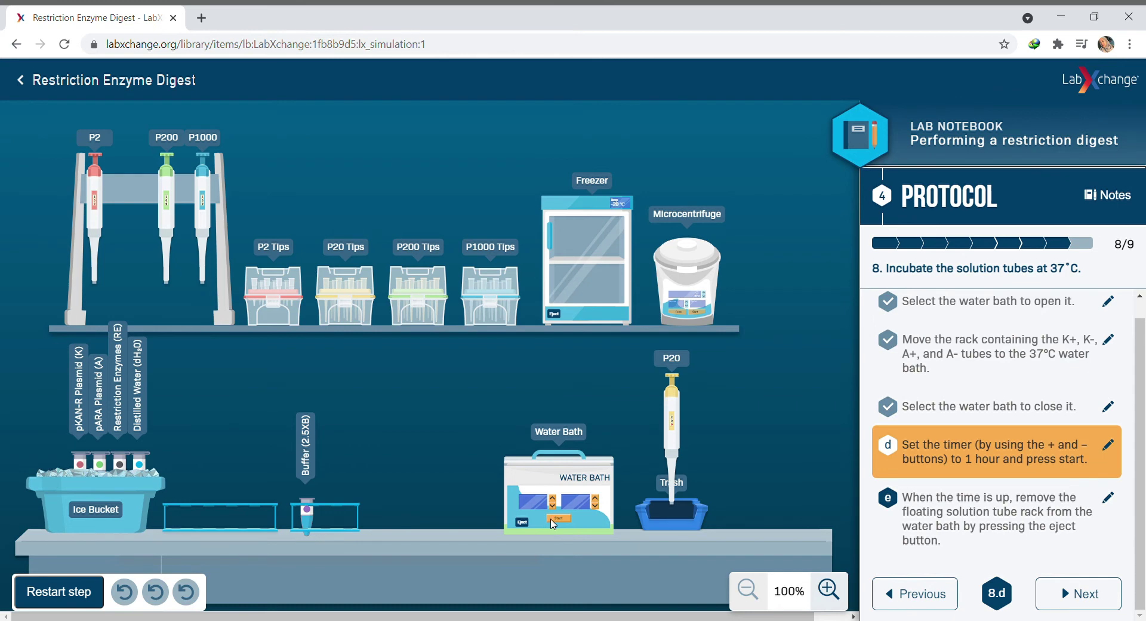
{"action": "left_click", "coordinate": [573, 508]}
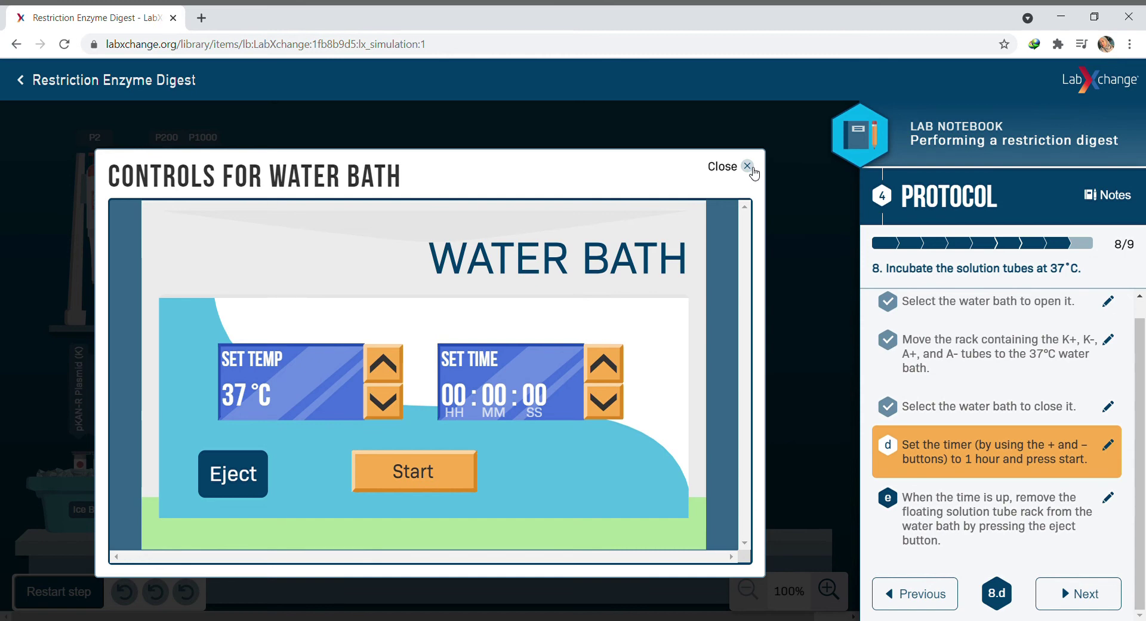
{"action": "left_click", "coordinate": [747, 167]}
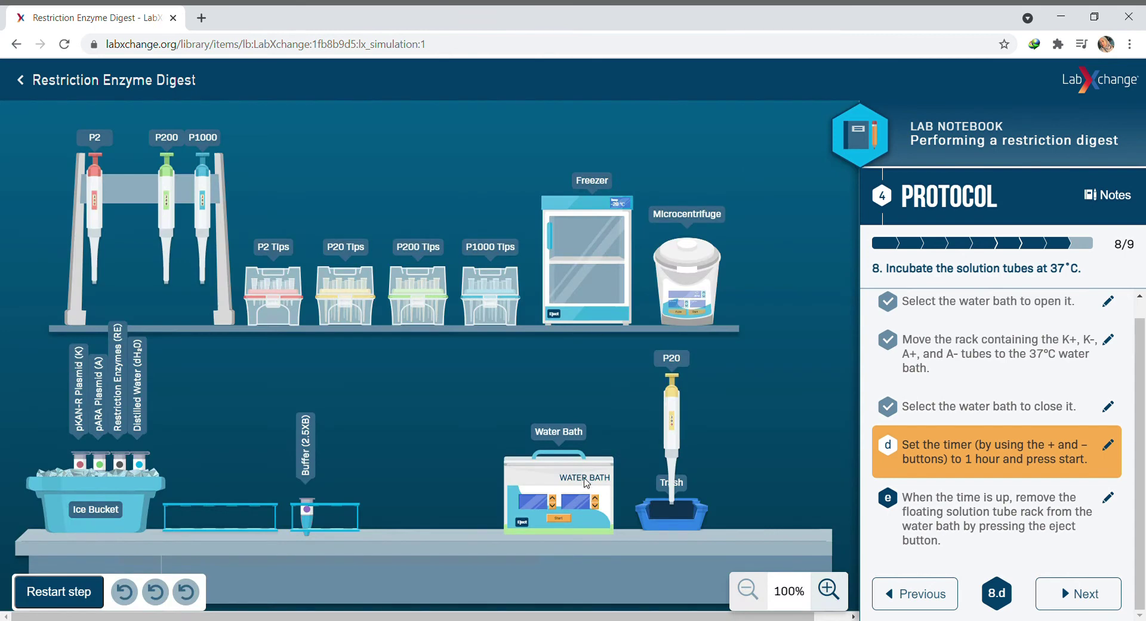
{"action": "left_click", "coordinate": [533, 525]}
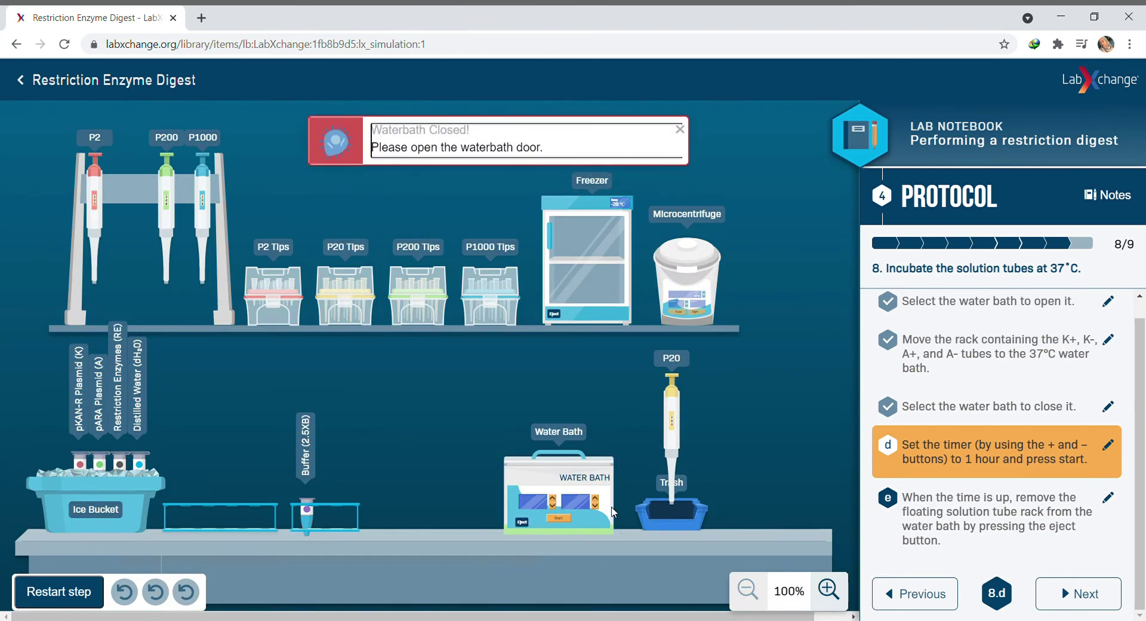
{"action": "left_click", "coordinate": [559, 466]}
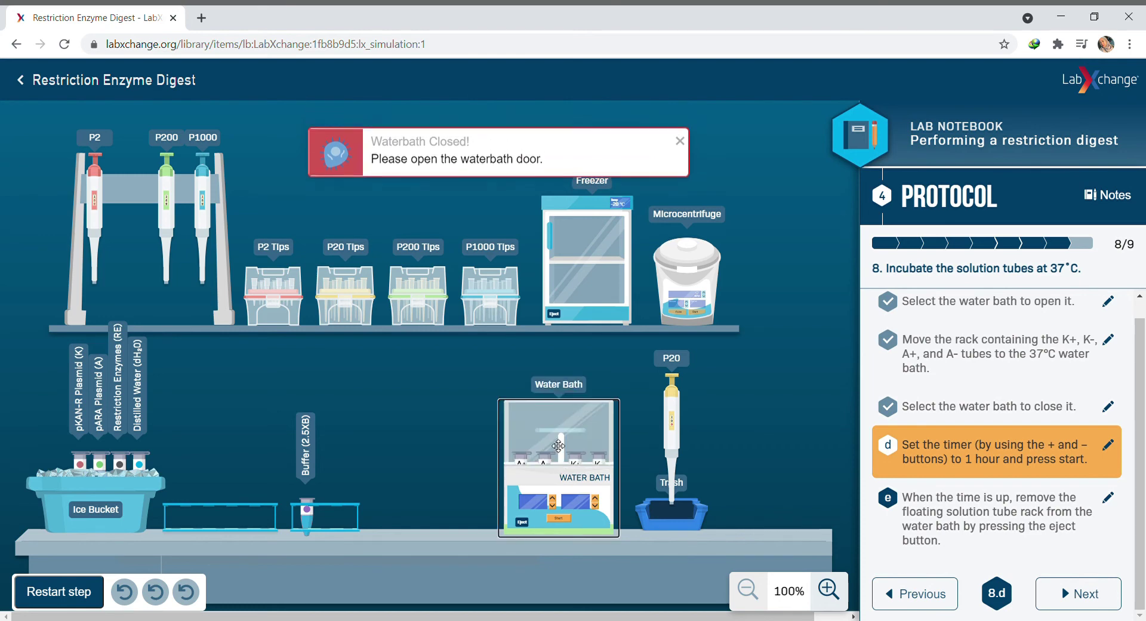
{"action": "left_click", "coordinate": [559, 425]}
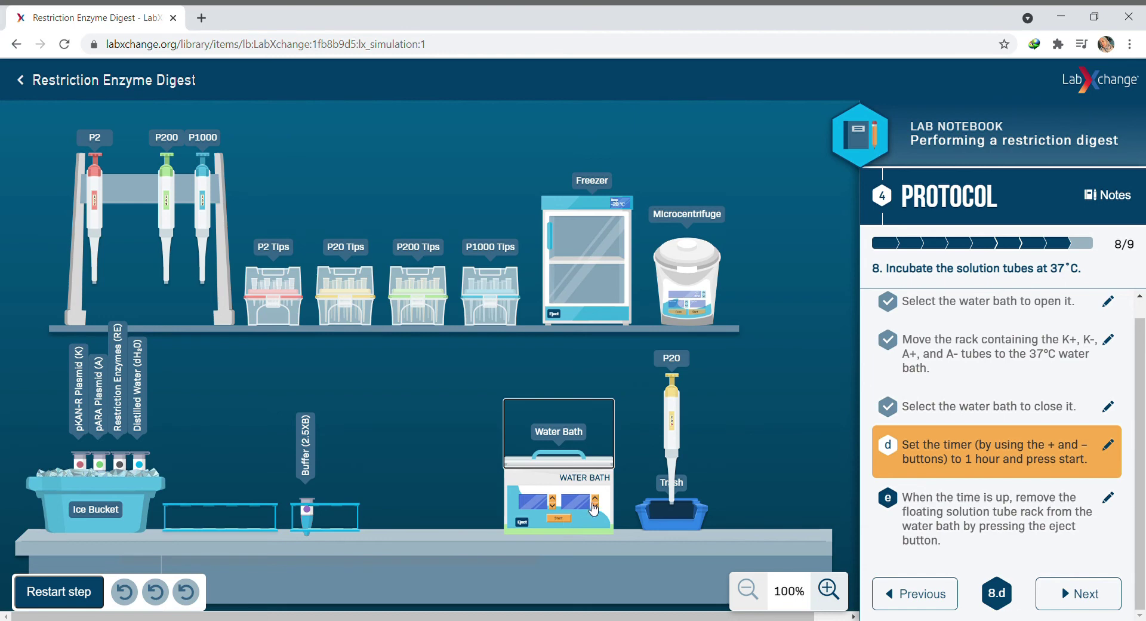
{"action": "left_click", "coordinate": [562, 466]}
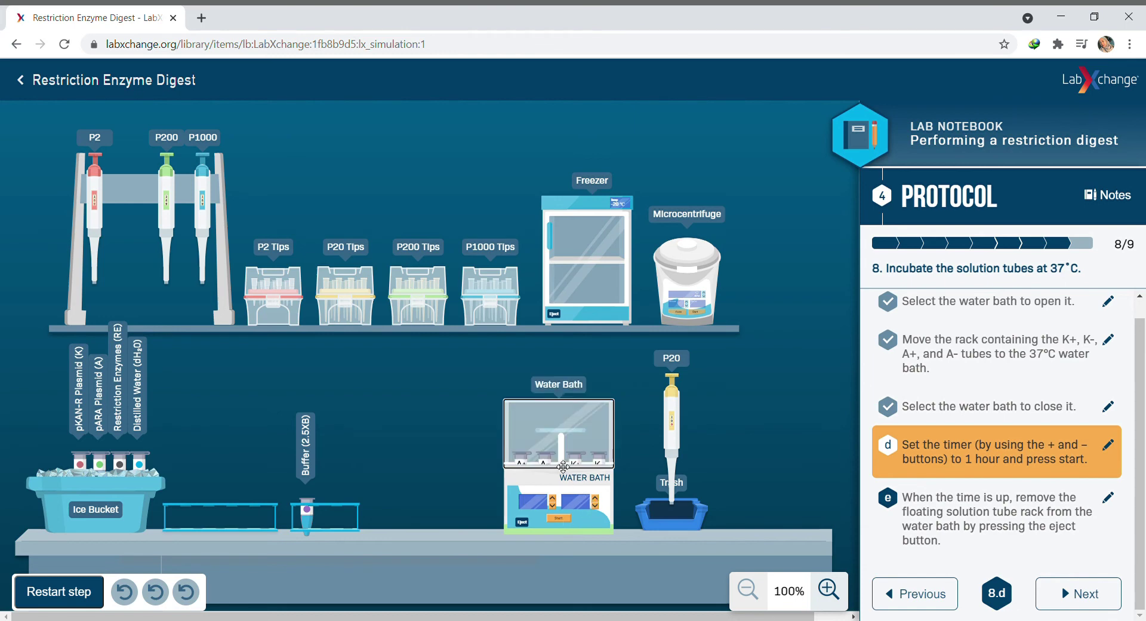
{"action": "left_click", "coordinate": [558, 427]}
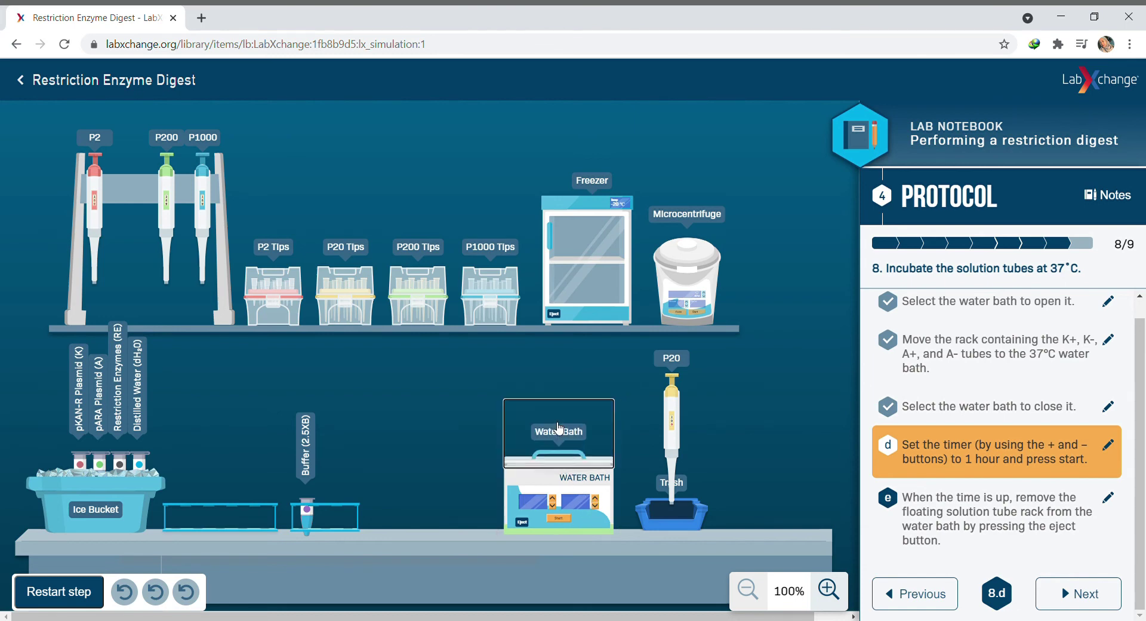
Set the closed water bath's timer to 1 hour again, restart the incubation, and leave the controls
{"action": "left_click", "coordinate": [559, 515]}
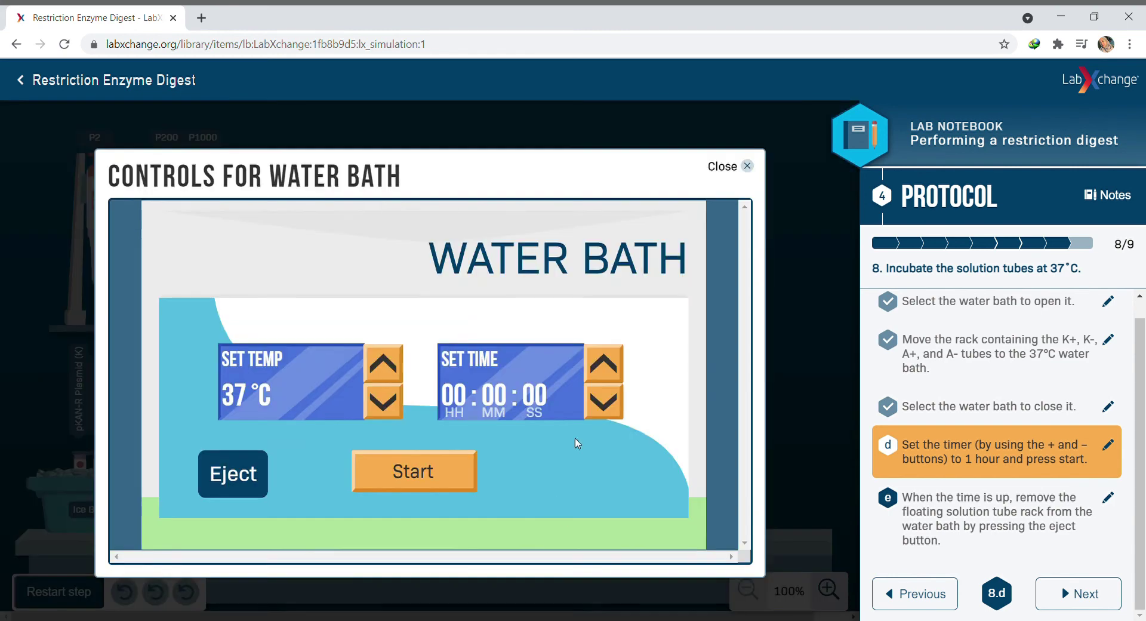
{"action": "left_click", "coordinate": [621, 363]}
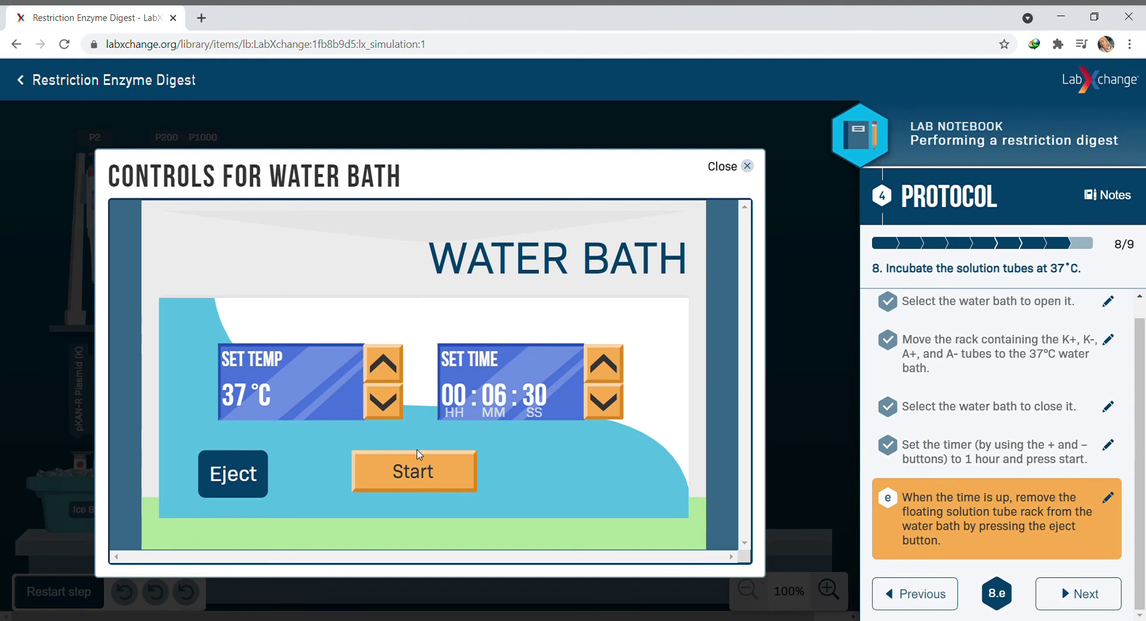
{"action": "left_click", "coordinate": [753, 169]}
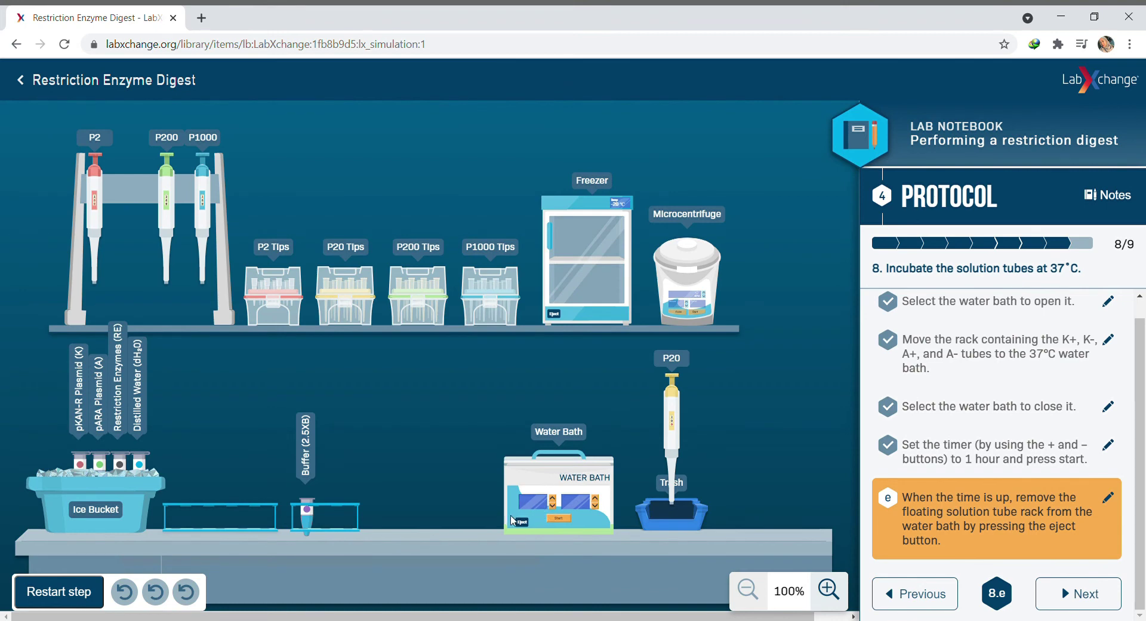
Open the water bath, eject the floating tube rack onto the bench, and advance to protocol step 9
{"action": "left_click", "coordinate": [525, 527]}
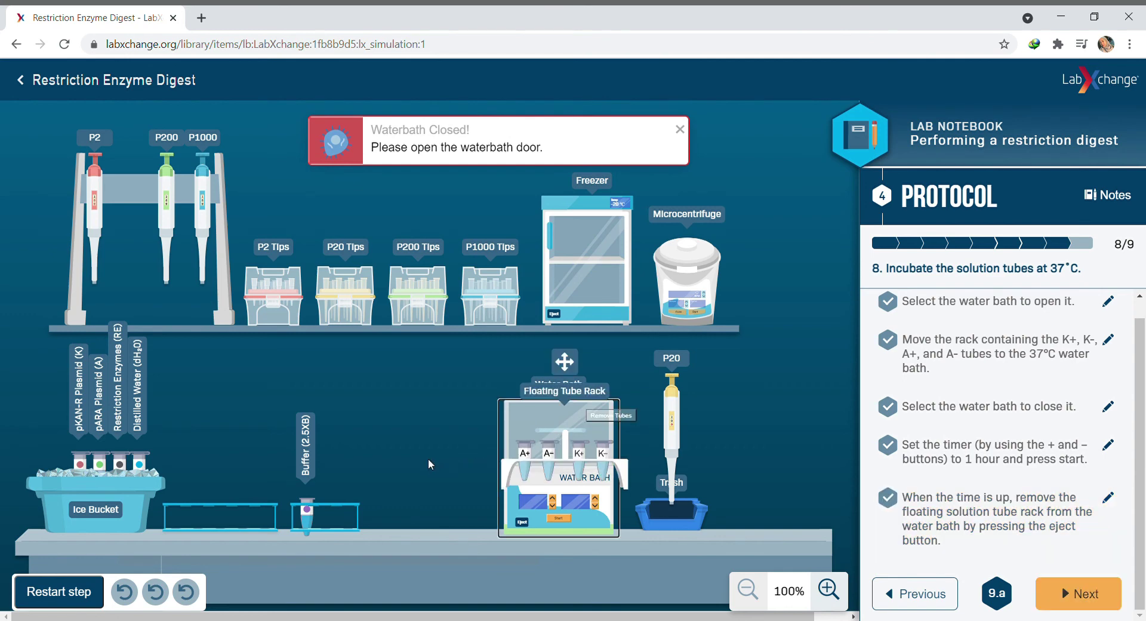
{"action": "left_click_drag", "start_coordinate": [572, 417], "coordinate": [434, 453]}
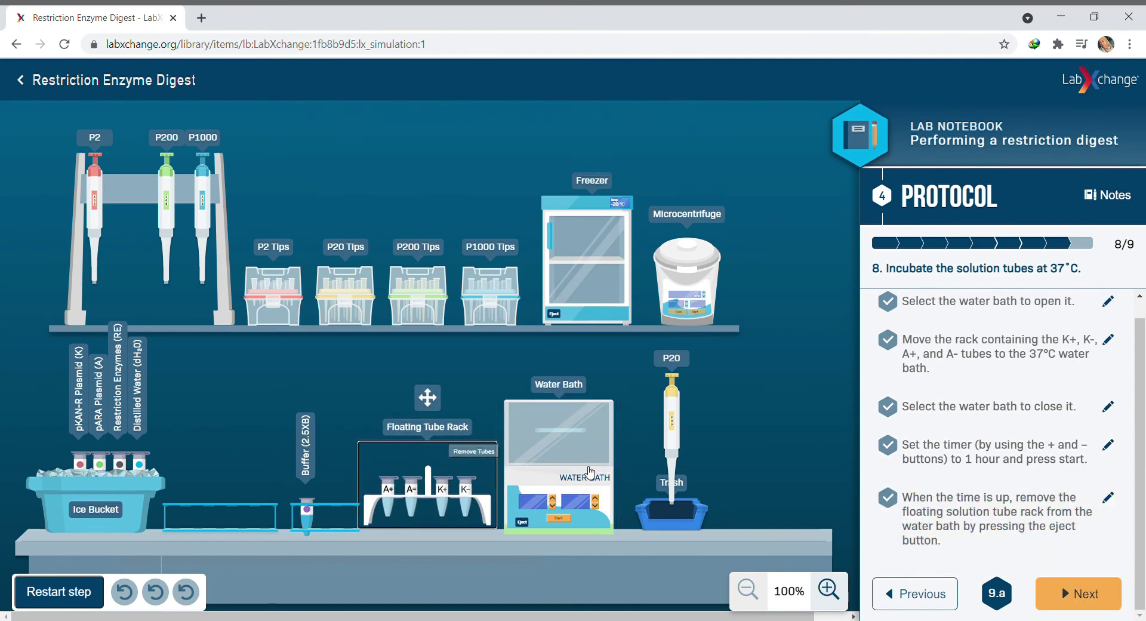
{"action": "left_click", "coordinate": [1077, 594]}
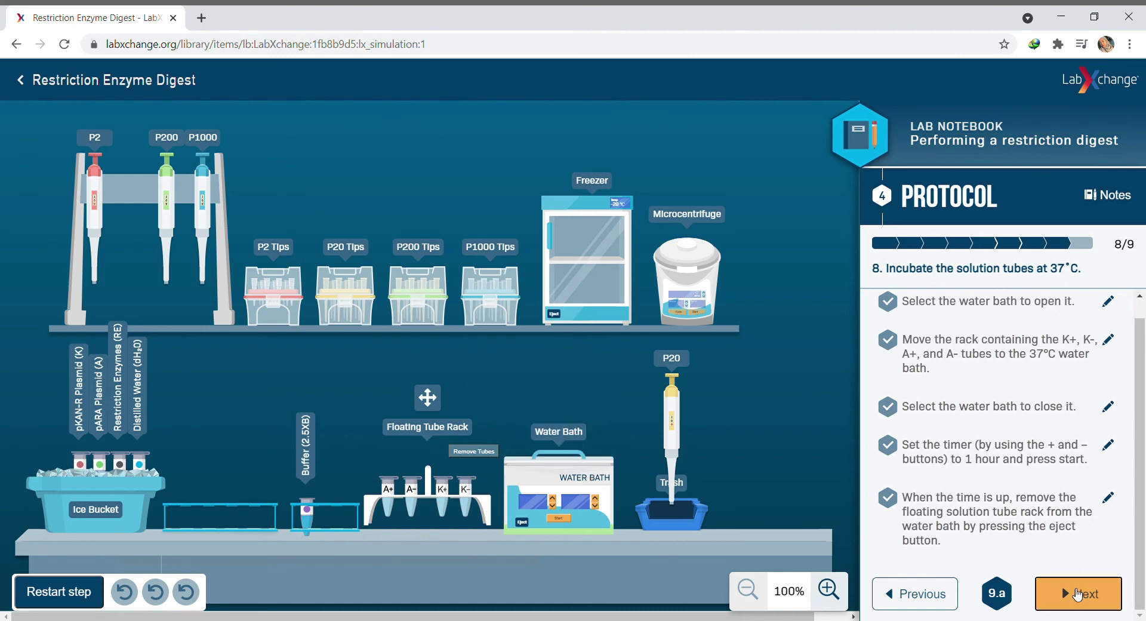
Store the floating rack with the K+, K-, A+ and A- tubes in the -20 °C freezer and close it
{"action": "left_click", "coordinate": [572, 265]}
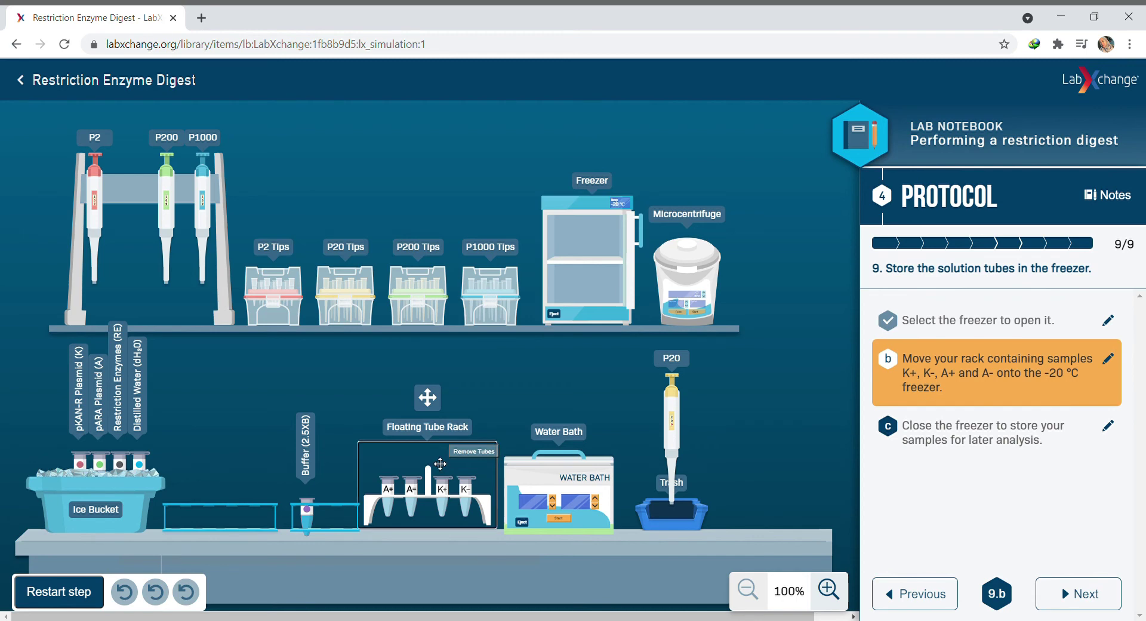
{"action": "left_click_drag", "start_coordinate": [430, 461], "coordinate": [586, 227]}
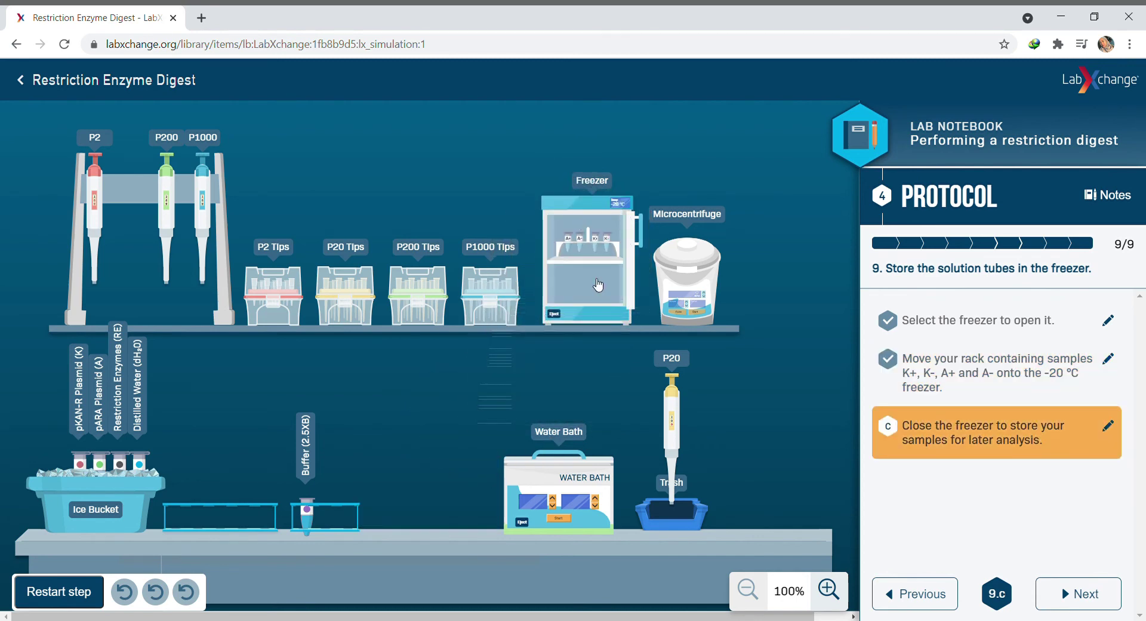
{"action": "left_click", "coordinate": [627, 298]}
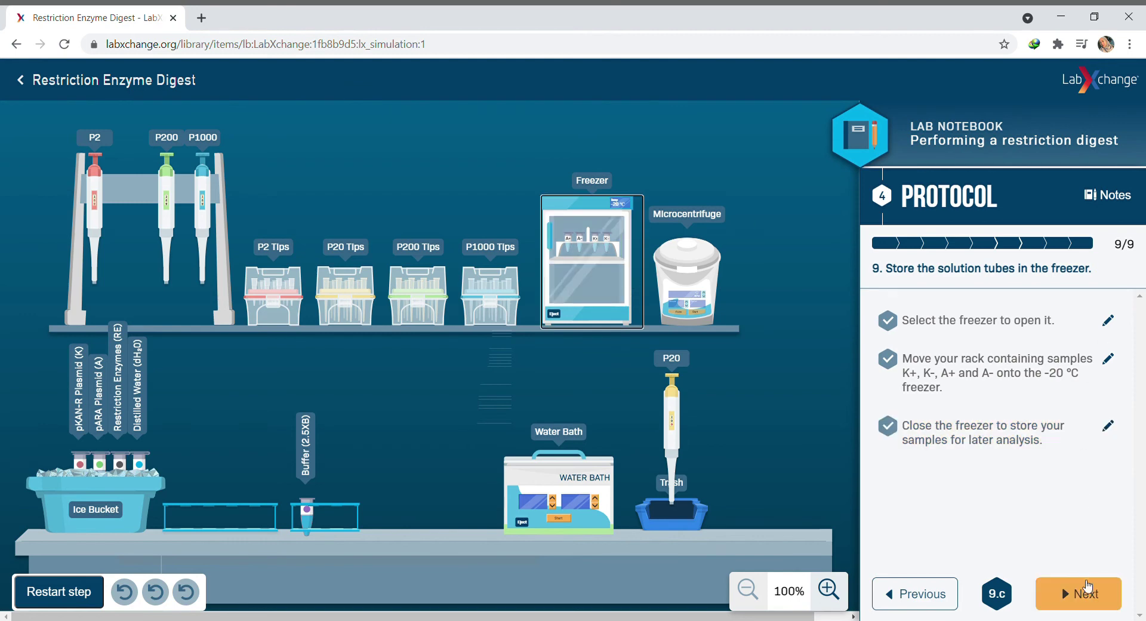
Go on to the Results section and examine the predicted fragment sizes and the ideal gel electrophoresis bands for the digest products
{"action": "left_click", "coordinate": [1086, 588]}
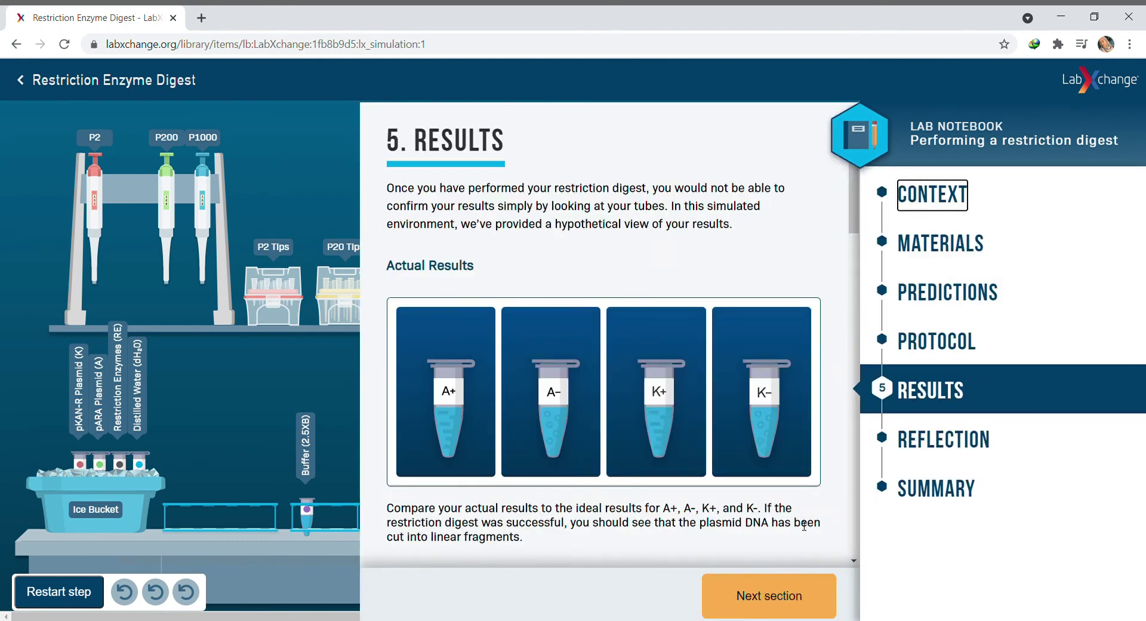
{"action": "left_click_drag", "start_coordinate": [852, 195], "coordinate": [860, 402]}
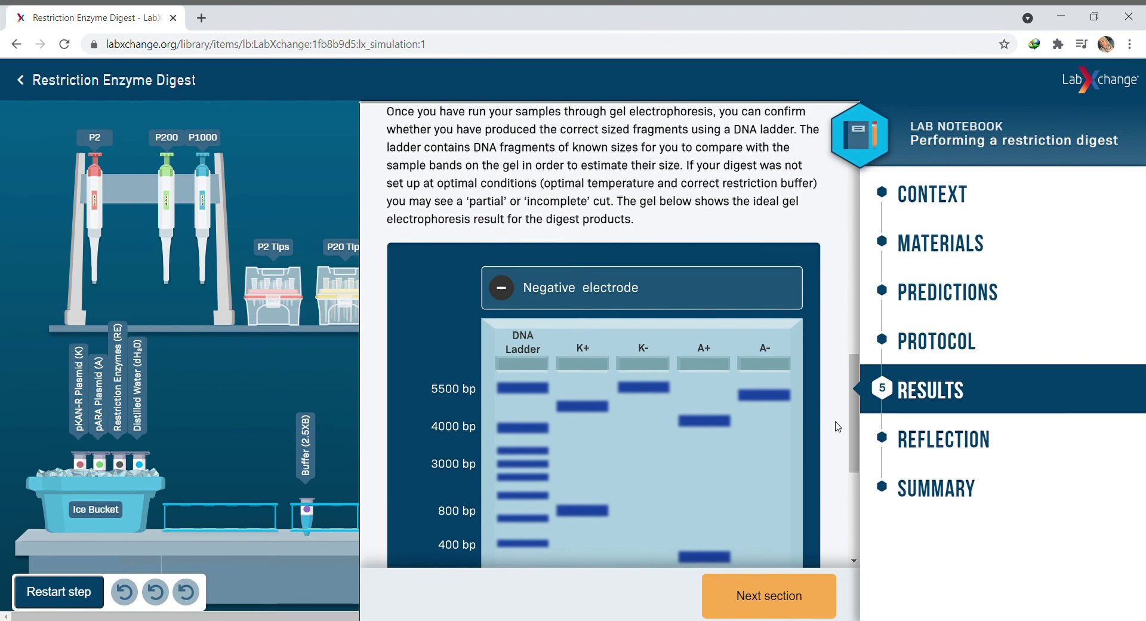
{"action": "left_click_drag", "start_coordinate": [853, 412], "coordinate": [860, 421]}
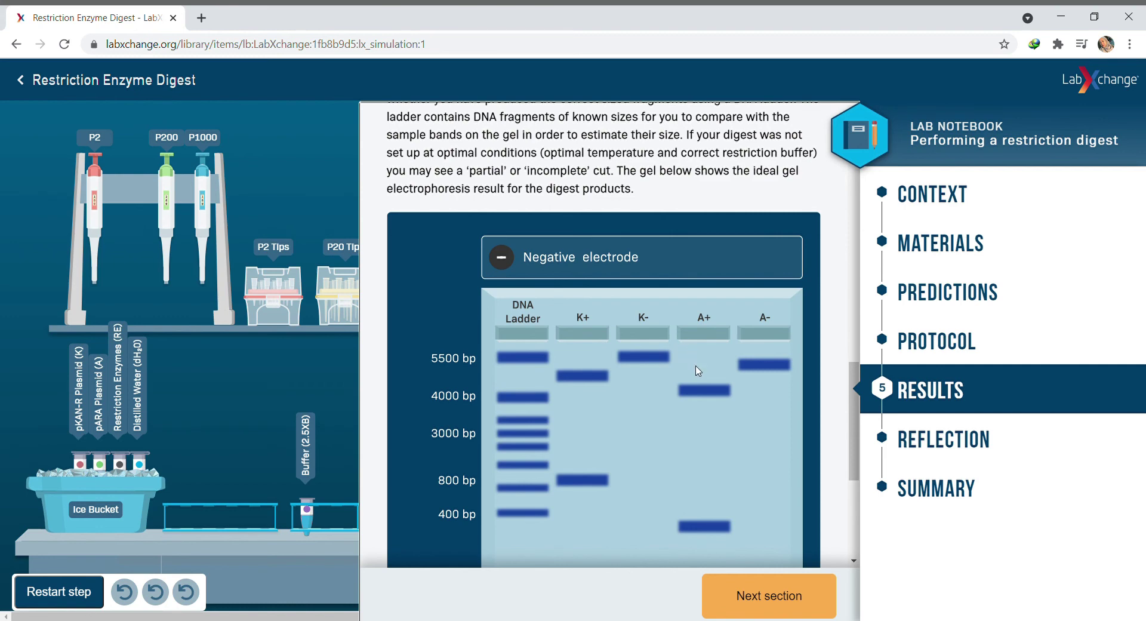
{"action": "left_click_drag", "start_coordinate": [852, 434], "coordinate": [857, 430]}
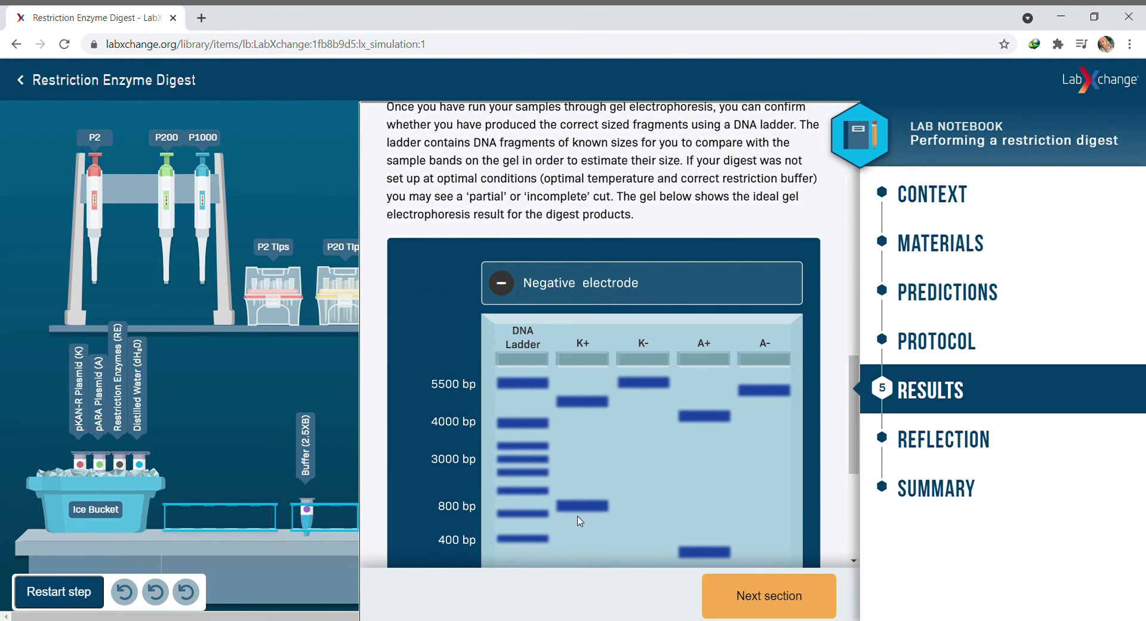
{"action": "left_click_drag", "start_coordinate": [854, 459], "coordinate": [840, 389]}
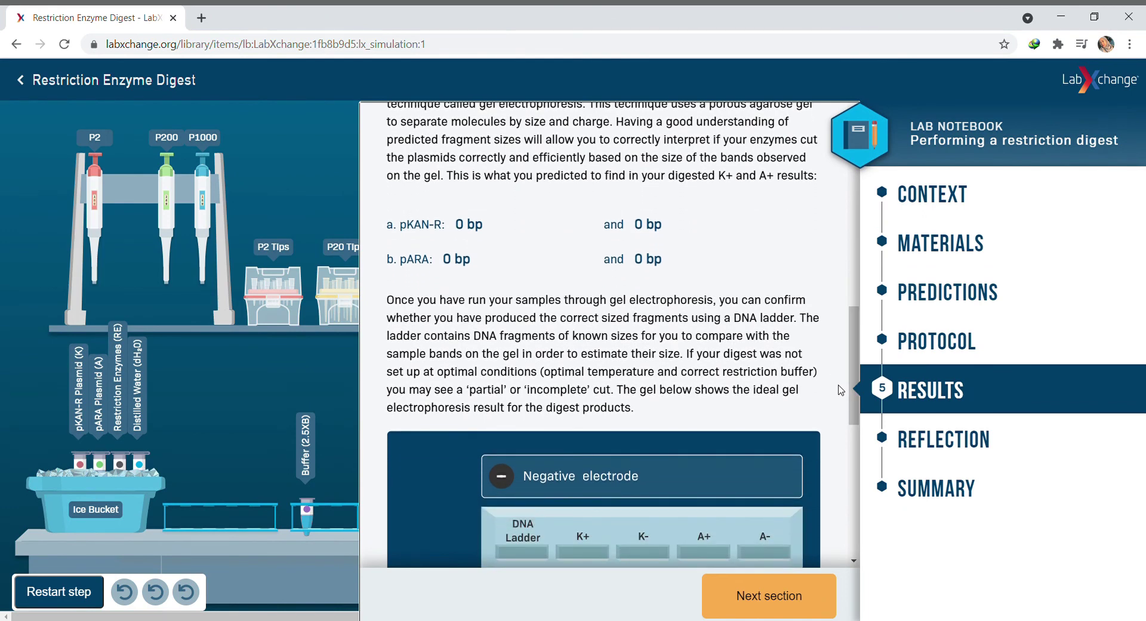
{"action": "left_click_drag", "start_coordinate": [858, 355], "coordinate": [852, 425]}
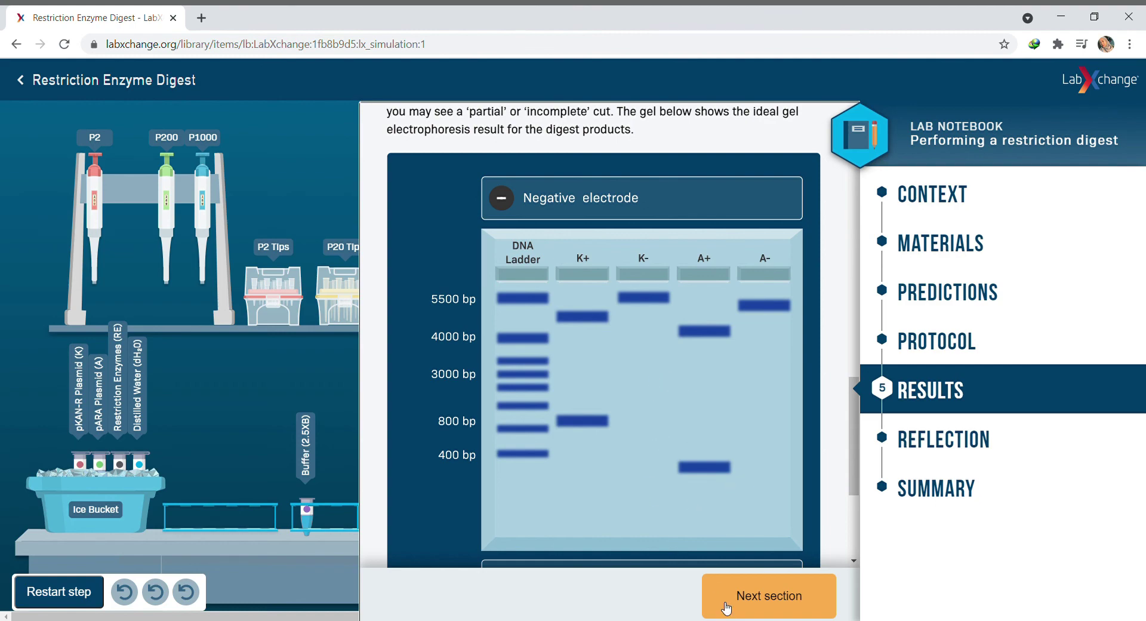
Go on to the Reflection section and submit option C, learning how to digest plasmids using restriction enzymes, for question 1
{"action": "left_click", "coordinate": [758, 604]}
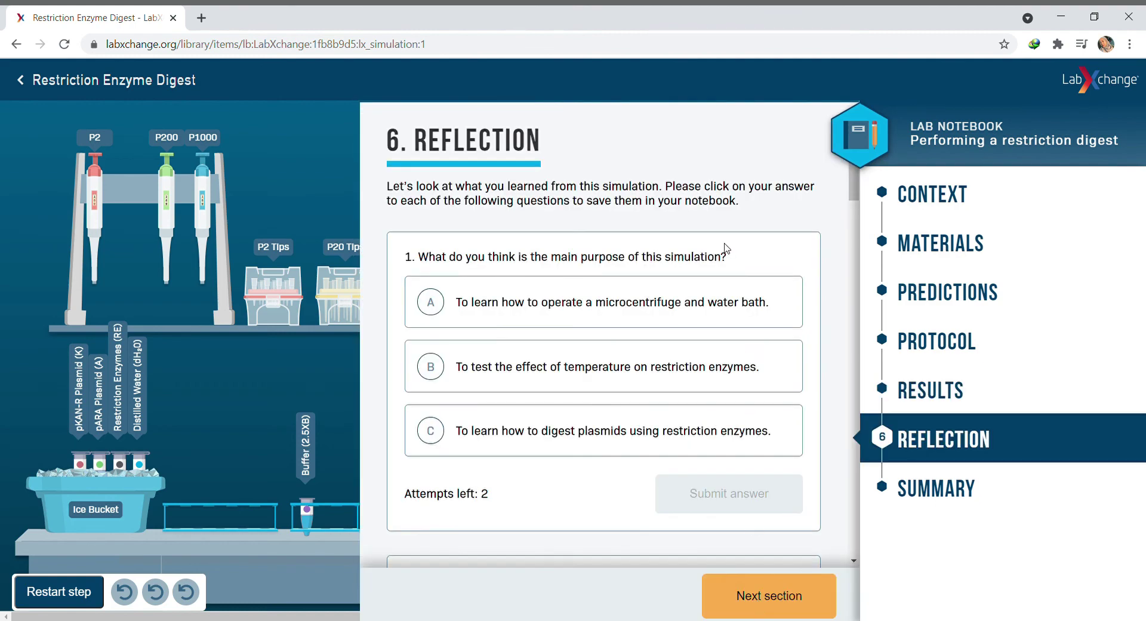
{"action": "mouse_move", "coordinate": [855, 190]}
{"action": "left_mouse_down"}
{"action": "mouse_move", "coordinate": [852, 322]}
{"action": "mouse_move", "coordinate": [842, 197]}
{"action": "left_mouse_up"}
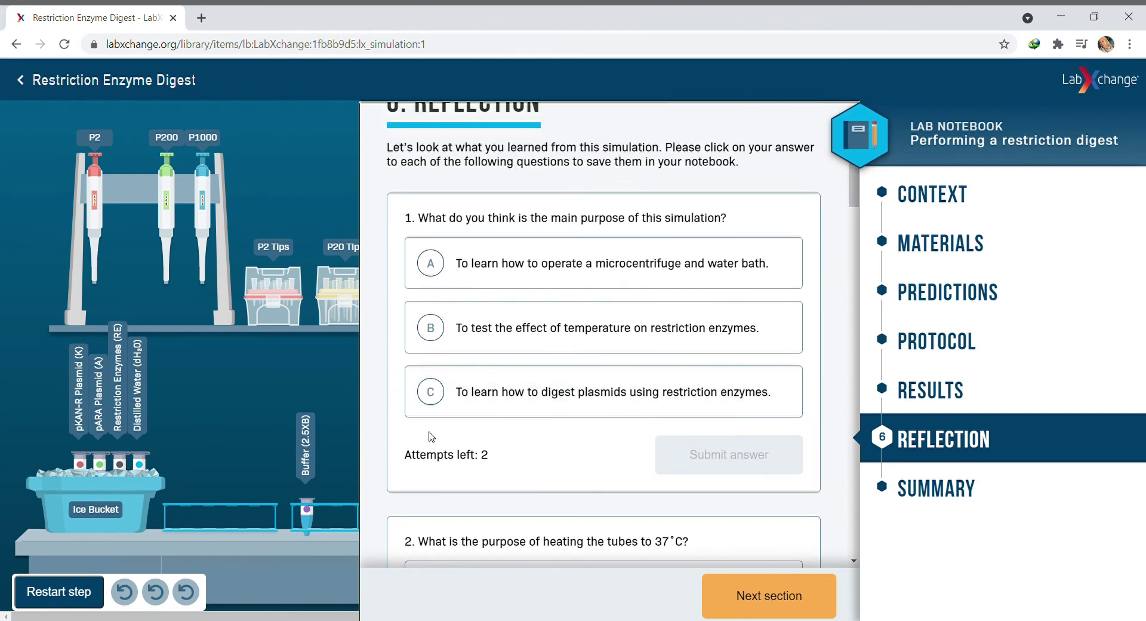
{"action": "left_click", "coordinate": [432, 407]}
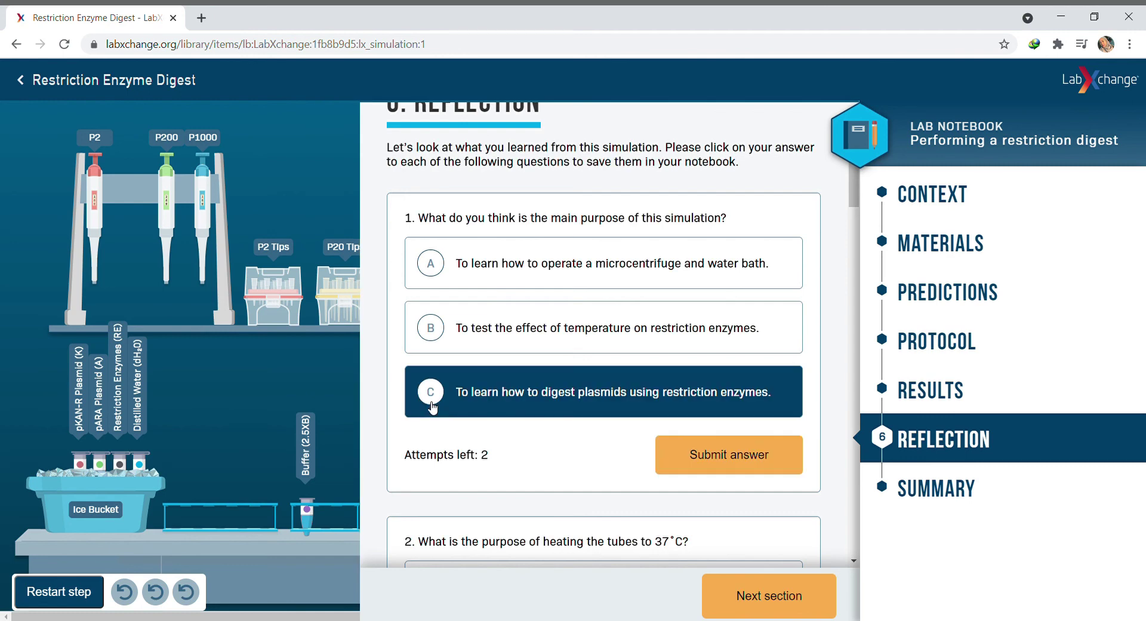
{"action": "left_click", "coordinate": [436, 397]}
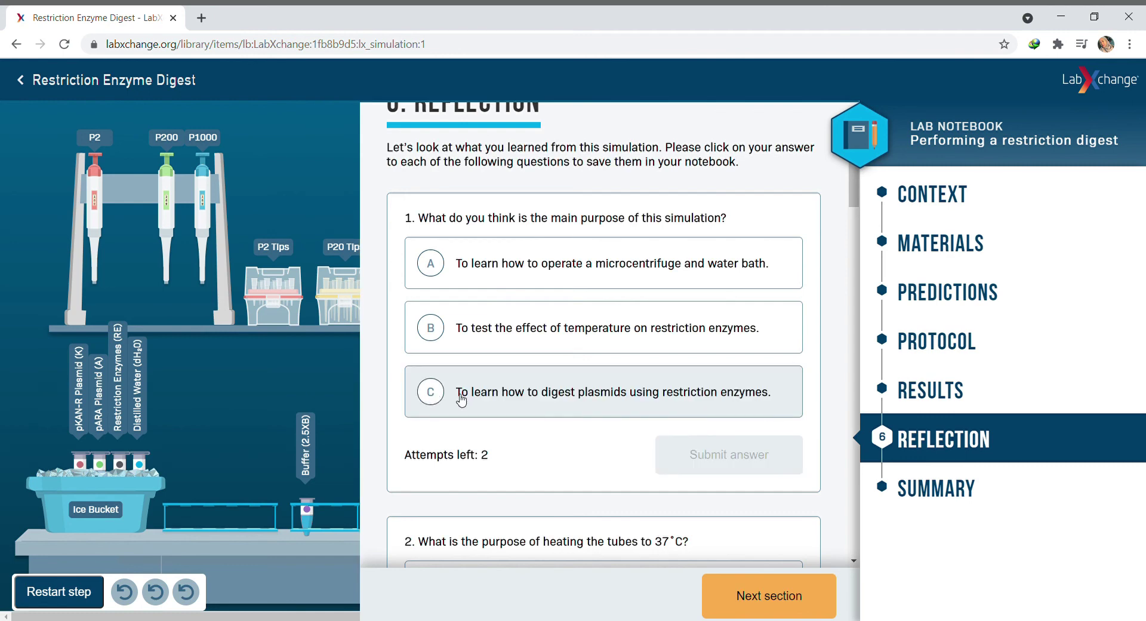
{"action": "left_click", "coordinate": [626, 413]}
{"action": "left_click", "coordinate": [756, 454]}
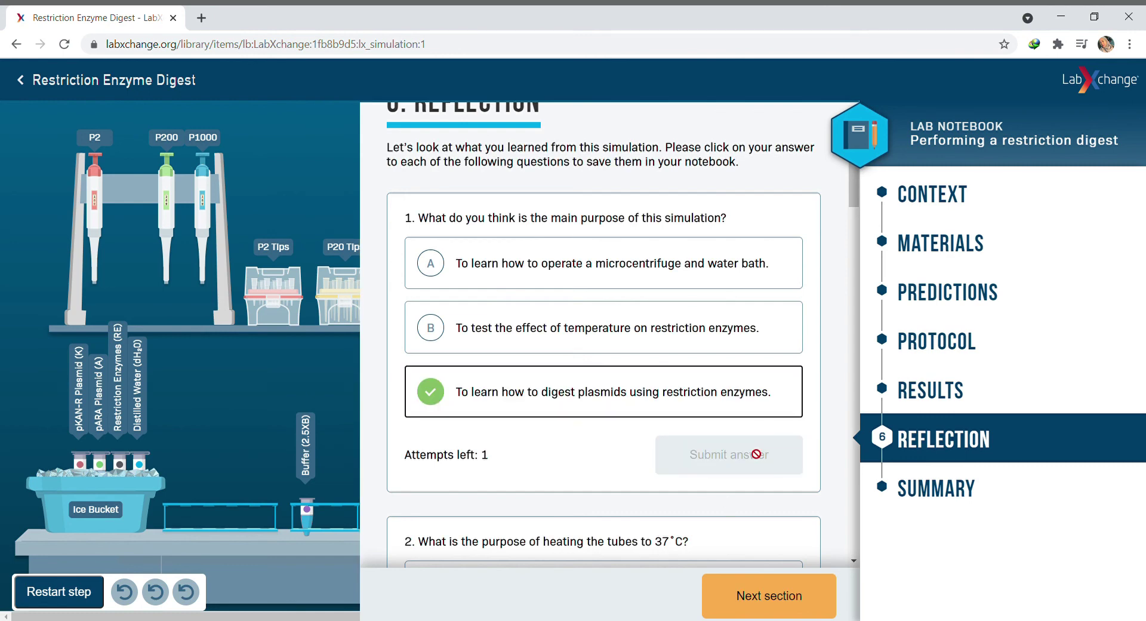
Answer question 2 on heating the tubes to 37 °C with option B, the temperature at which the restriction enzymes function best
{"action": "scroll", "coordinate": [860, 203], "scroll_direction": "down", "scroll_amount": 2}
{"action": "left_click_drag", "start_coordinate": [861, 207], "coordinate": [856, 234]}
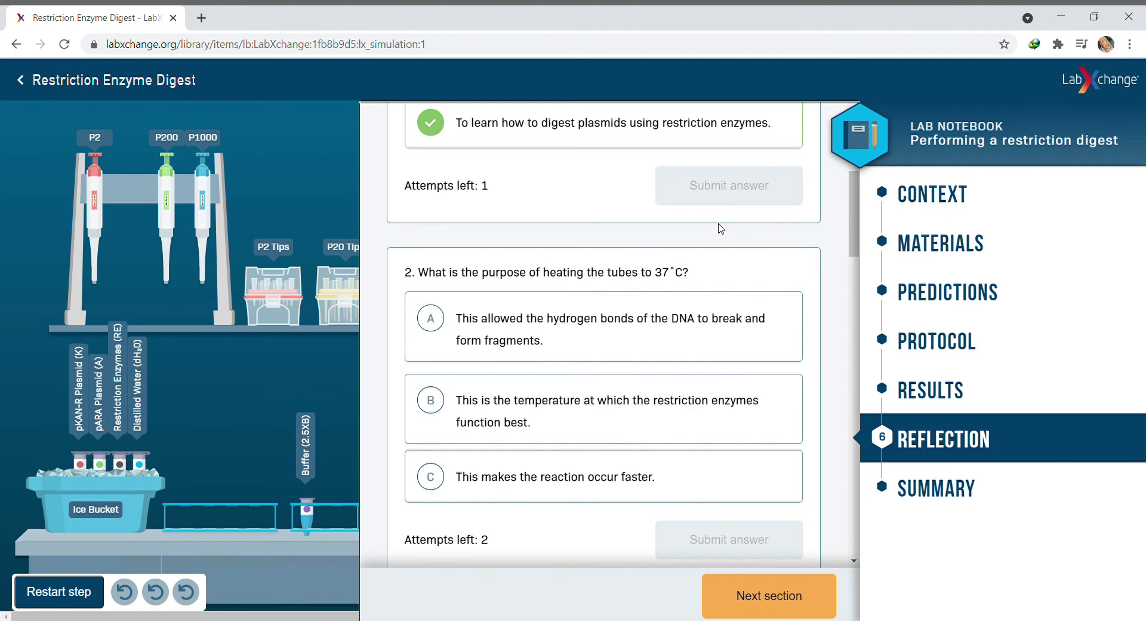
{"action": "left_click", "coordinate": [431, 399]}
{"action": "left_click", "coordinate": [736, 557]}
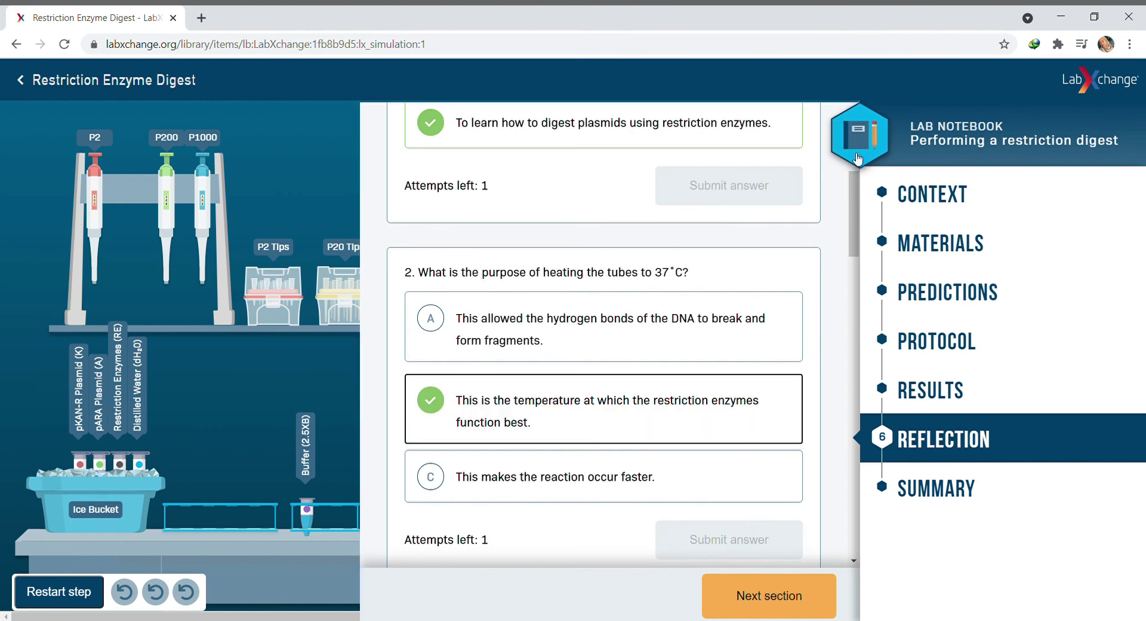
{"action": "key", "text": "Tab"}
Answer question 3 with option C, creating the same sticky ends on fragments from both plasmids, and submit it
{"action": "left_click", "coordinate": [855, 201]}
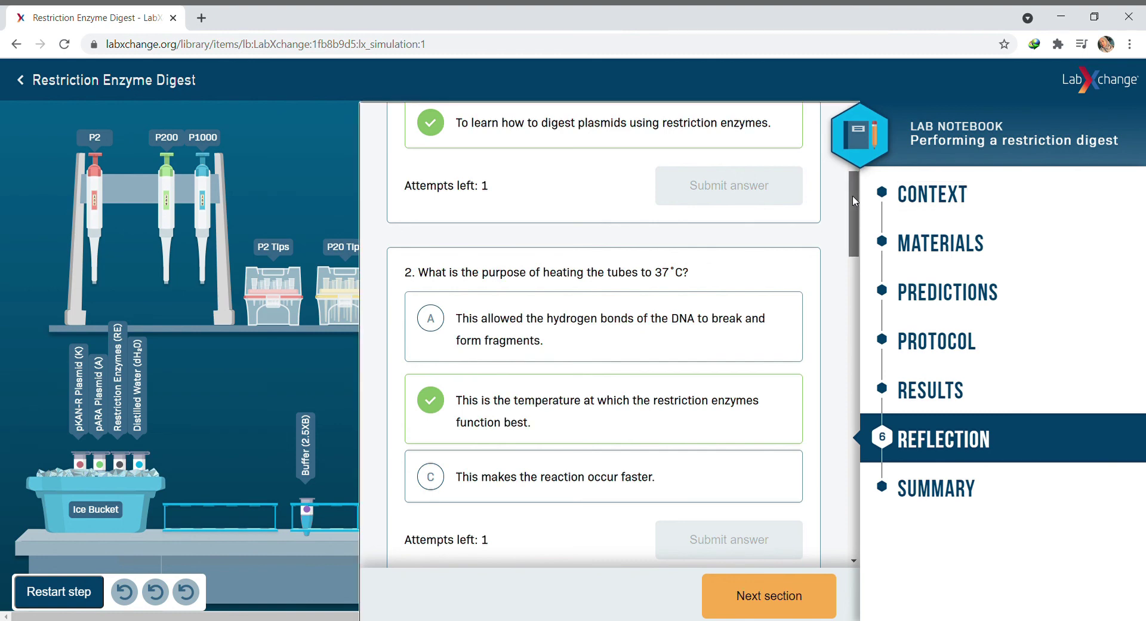
{"action": "left_click_drag", "start_coordinate": [855, 202], "coordinate": [854, 287]}
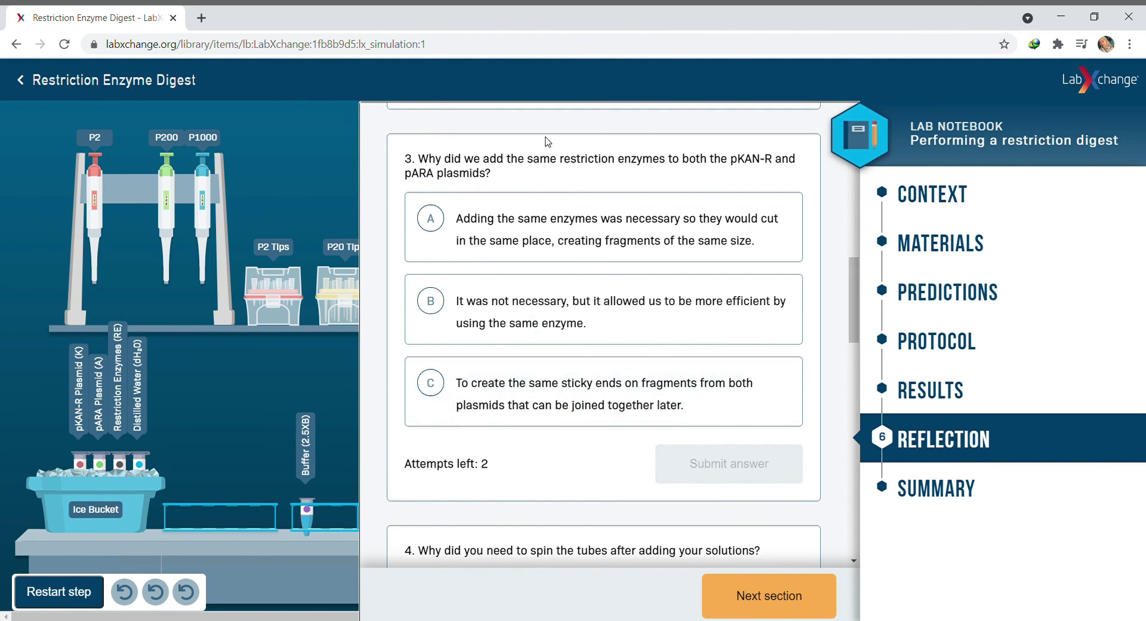
{"action": "left_click", "coordinate": [560, 221]}
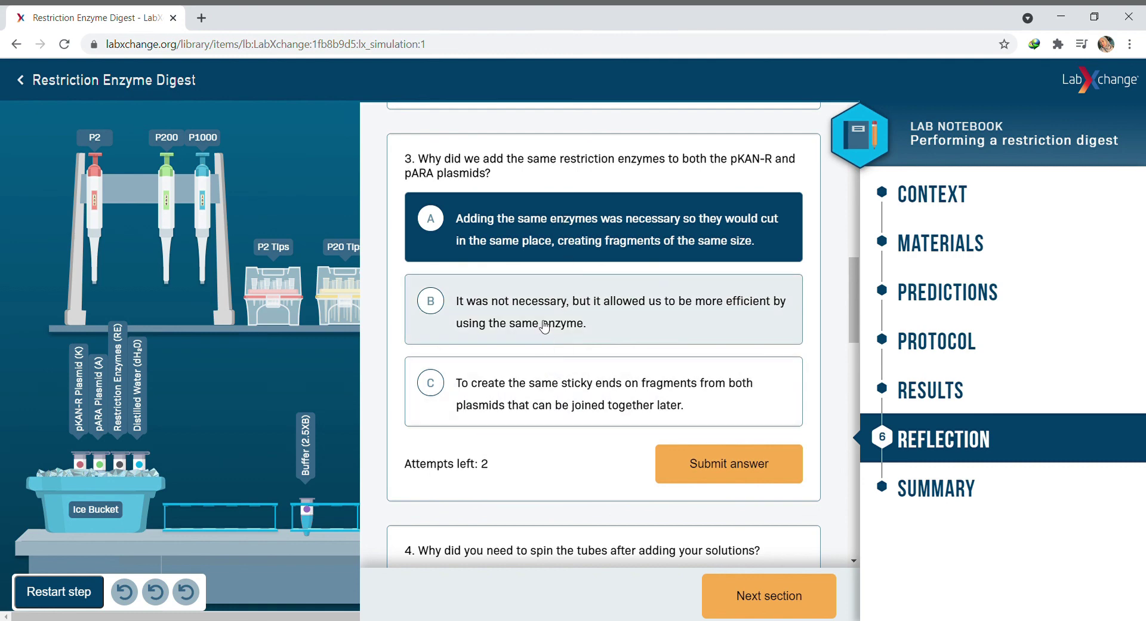
{"action": "left_click", "coordinate": [545, 325]}
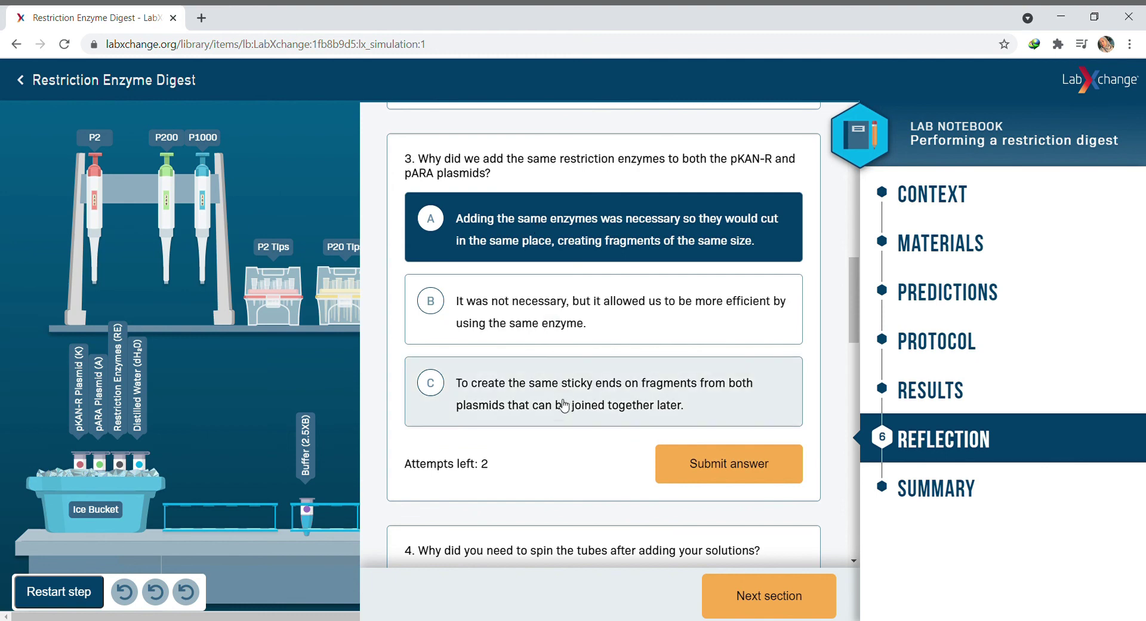
{"action": "left_click", "coordinate": [564, 407]}
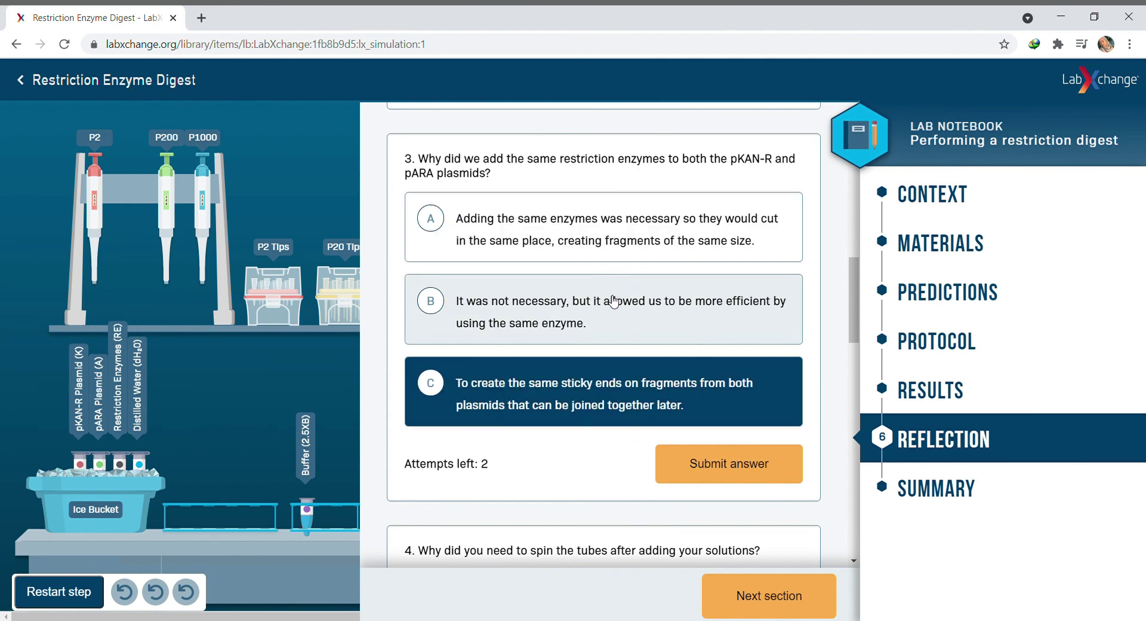
{"action": "left_click", "coordinate": [705, 472]}
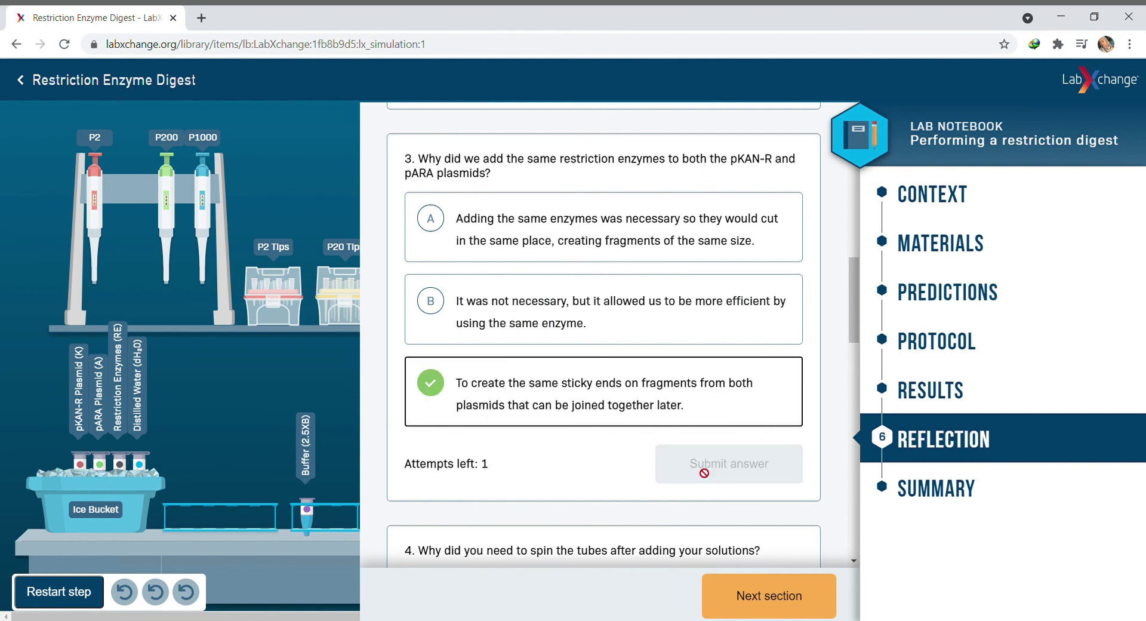
Submit option C for question 4 on spinning the tubes, and resubmit with option A, collecting all of the sample at the tube's bottom
{"action": "left_click_drag", "start_coordinate": [858, 312], "coordinate": [867, 372]}
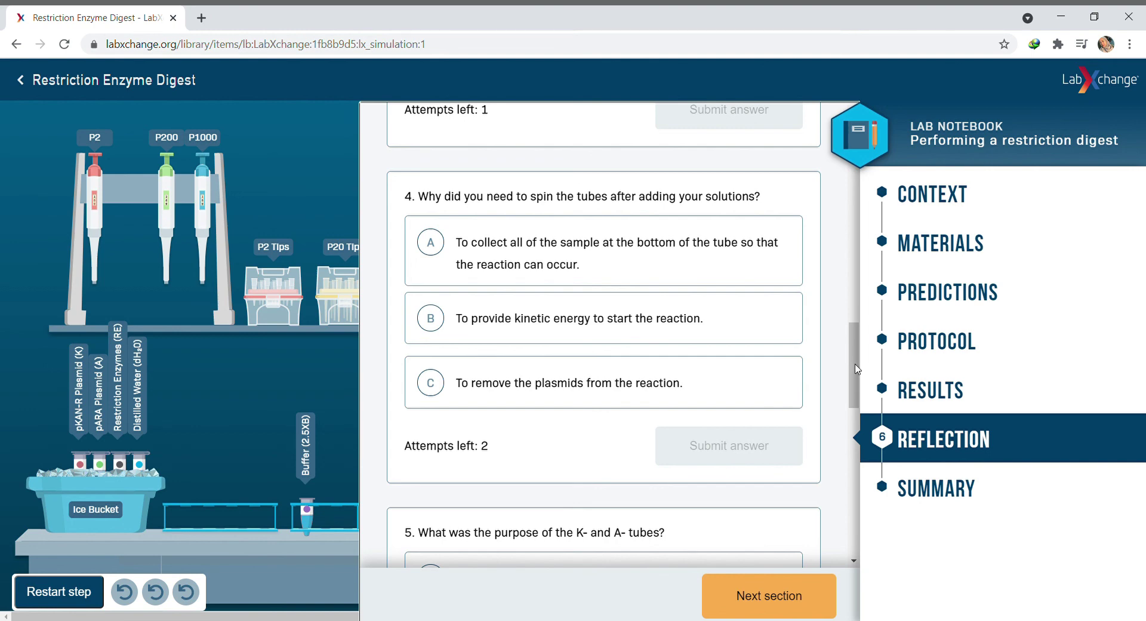
{"action": "left_click", "coordinate": [587, 381]}
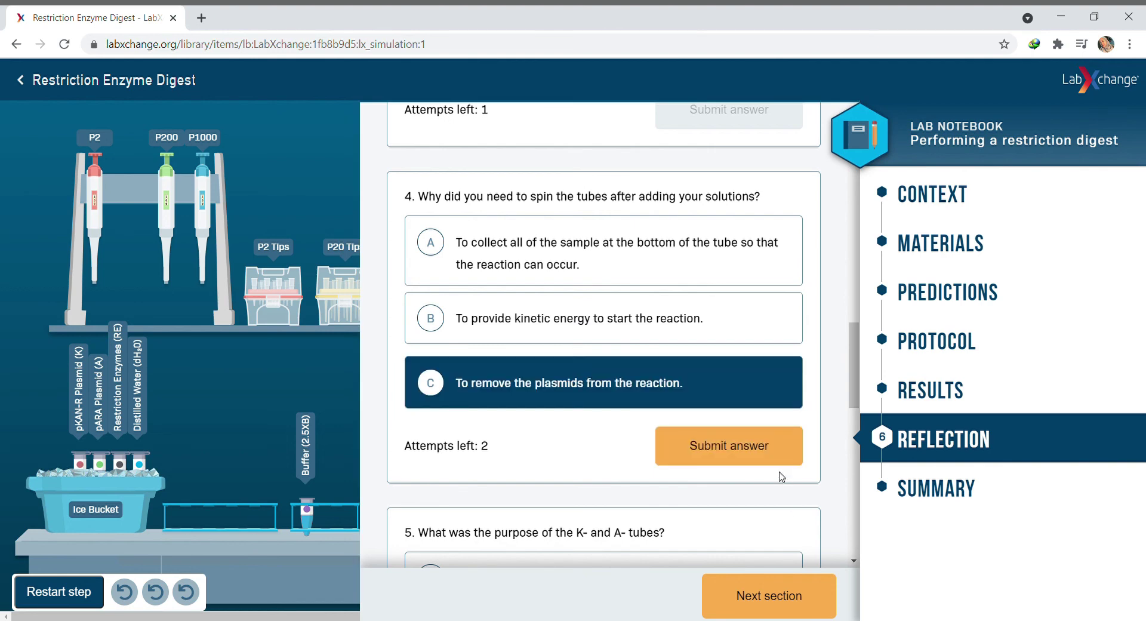
{"action": "left_click", "coordinate": [776, 455]}
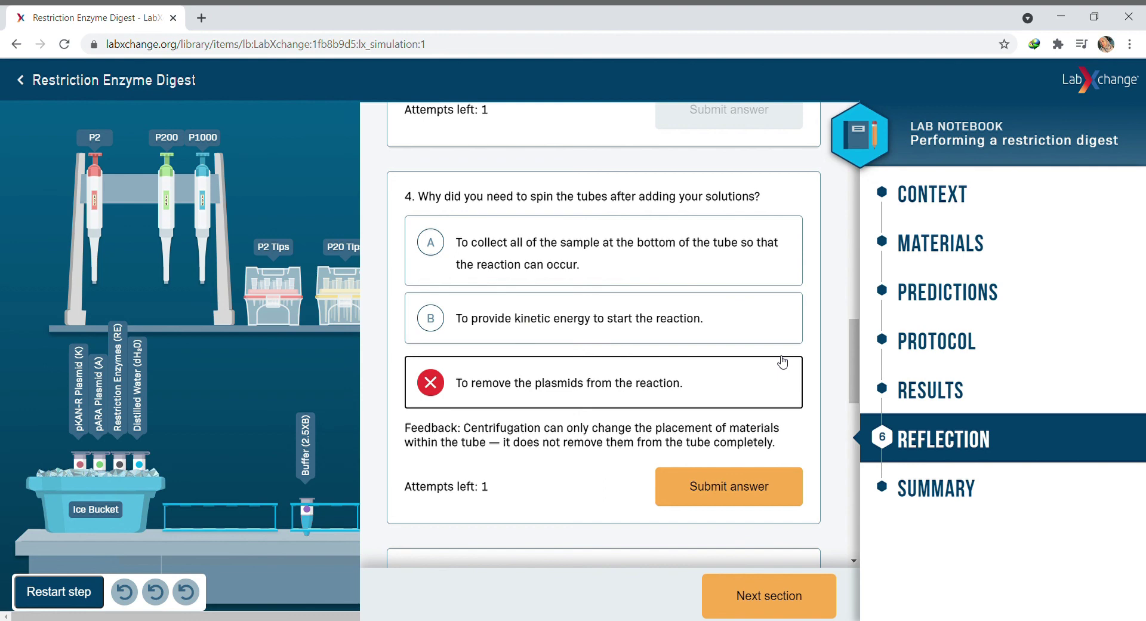
{"action": "left_click", "coordinate": [604, 239]}
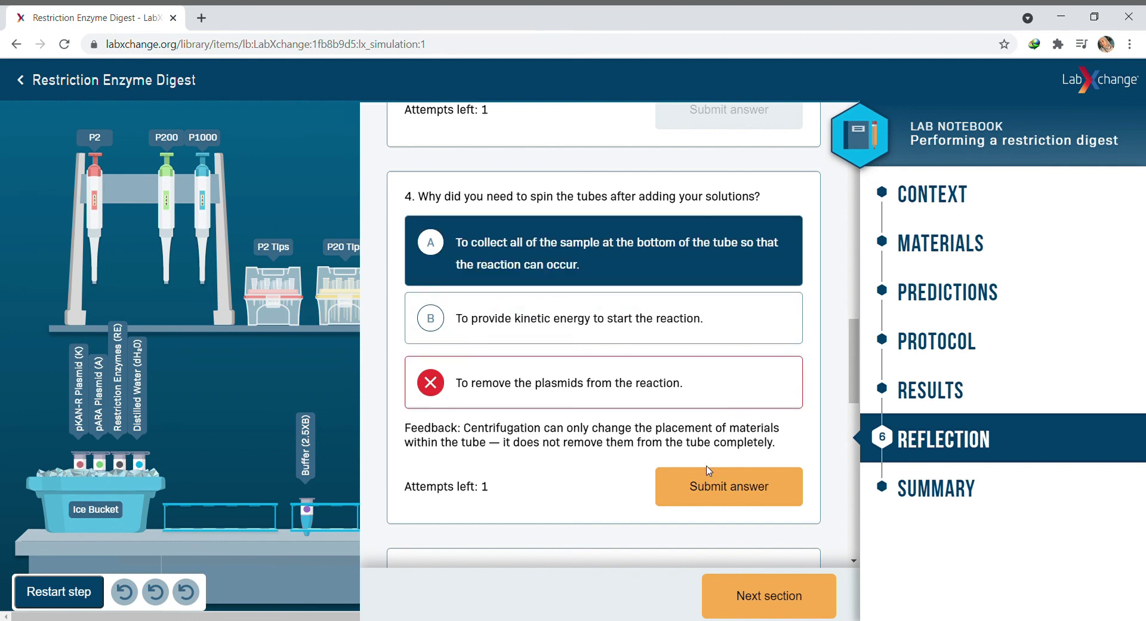
{"action": "left_click", "coordinate": [704, 485]}
Answer question 5 on the K- and A- tubes with option B, a control showing the enzymes' impact and the uncut plasmid's size
{"action": "left_click_drag", "start_coordinate": [859, 370], "coordinate": [854, 448]}
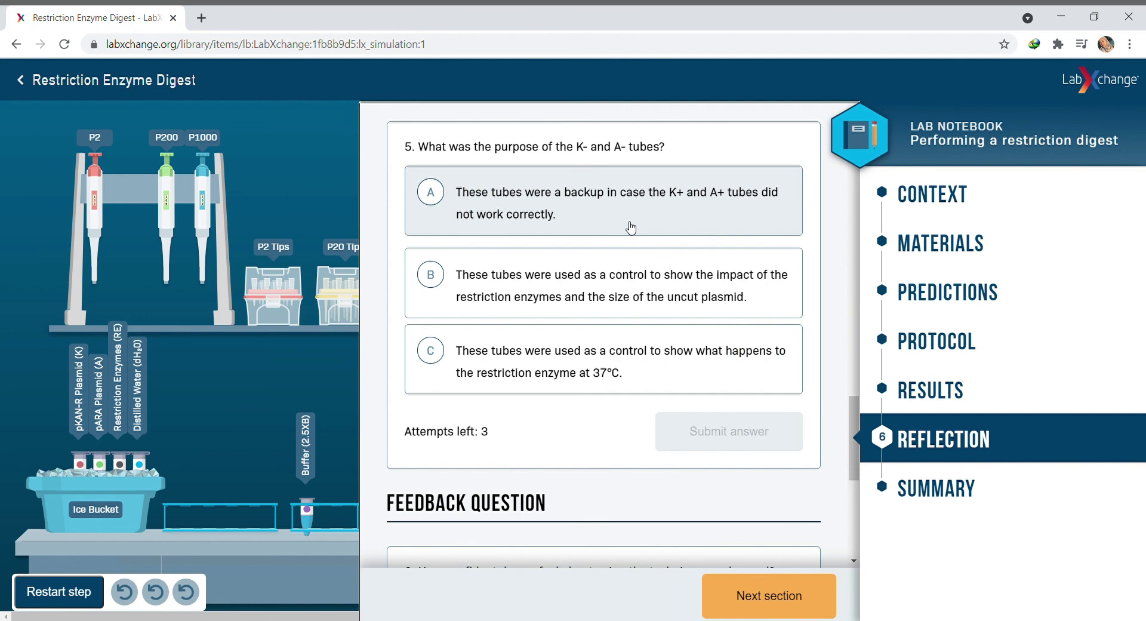
{"action": "left_click", "coordinate": [616, 271]}
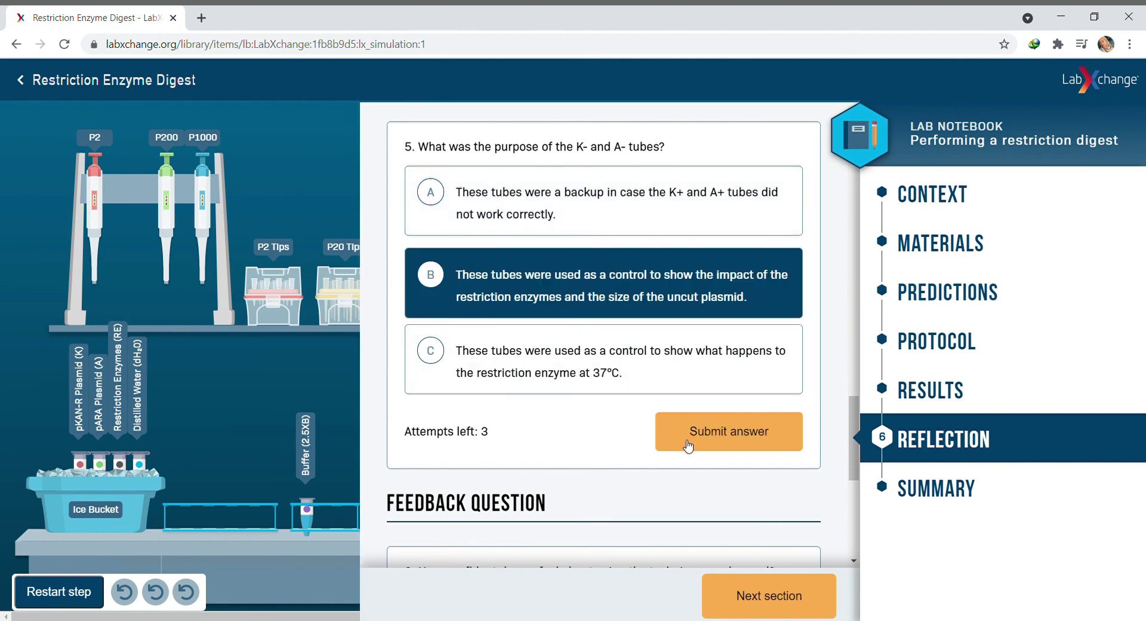
{"action": "left_click", "coordinate": [687, 445]}
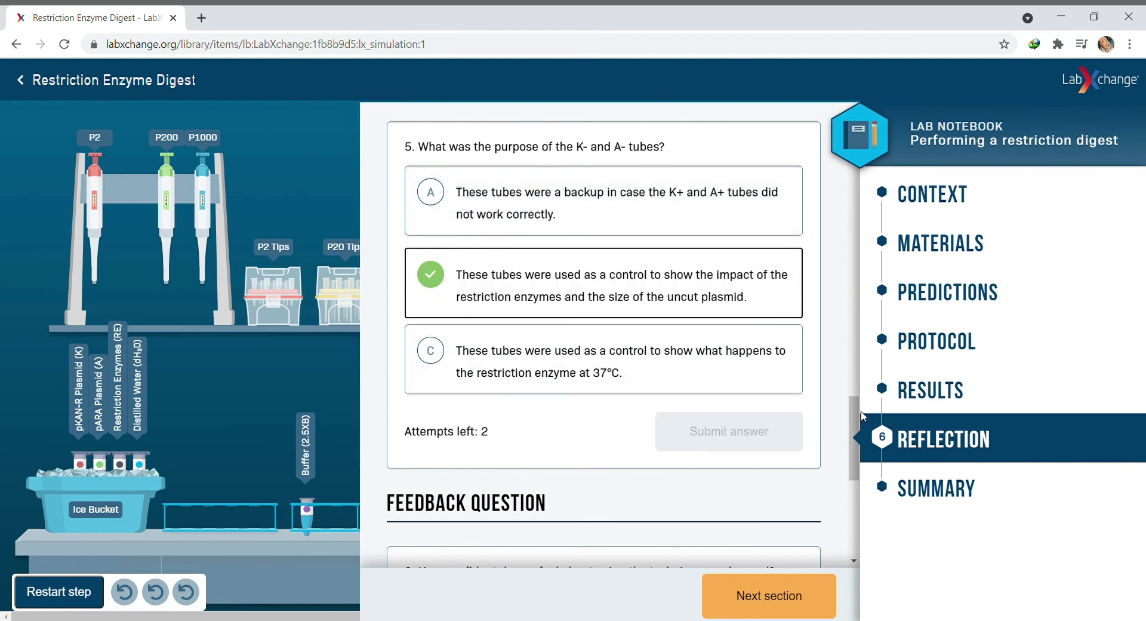
Submit "Fairly confident" as the answer to feedback question 6 about using the learned technique
{"action": "left_click_drag", "start_coordinate": [859, 416], "coordinate": [858, 490]}
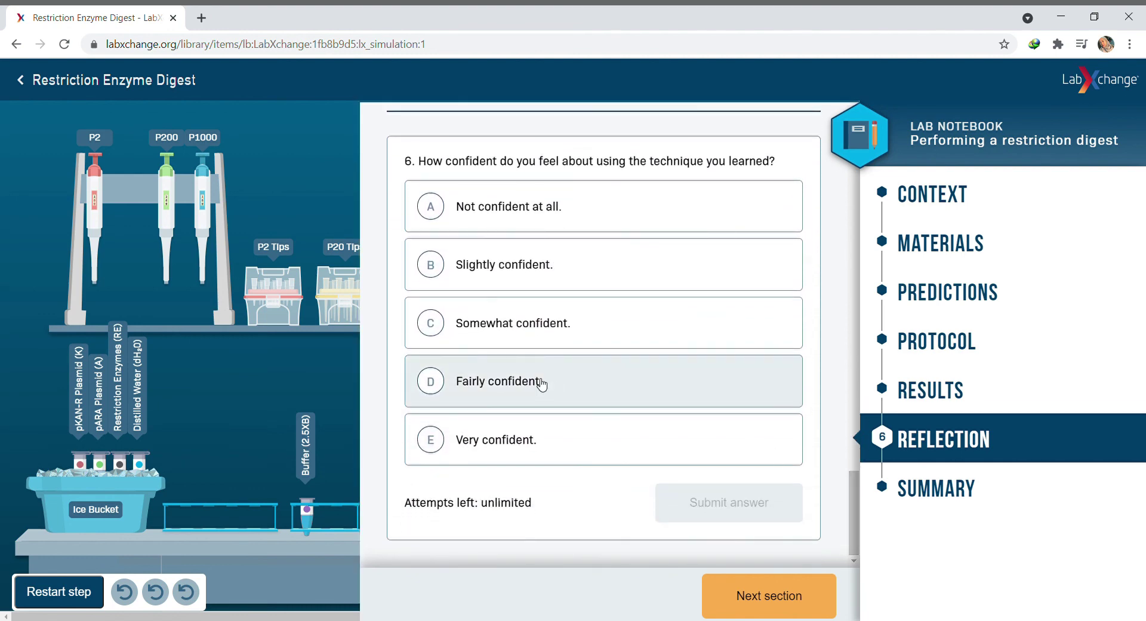
{"action": "left_click", "coordinate": [542, 385]}
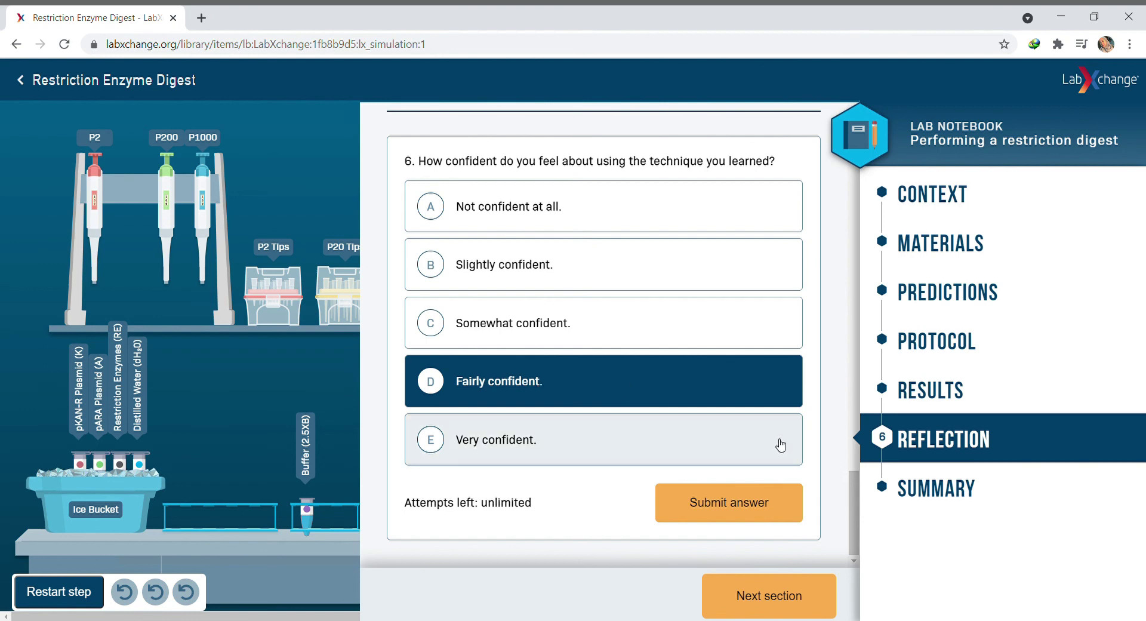
{"action": "left_click", "coordinate": [759, 517]}
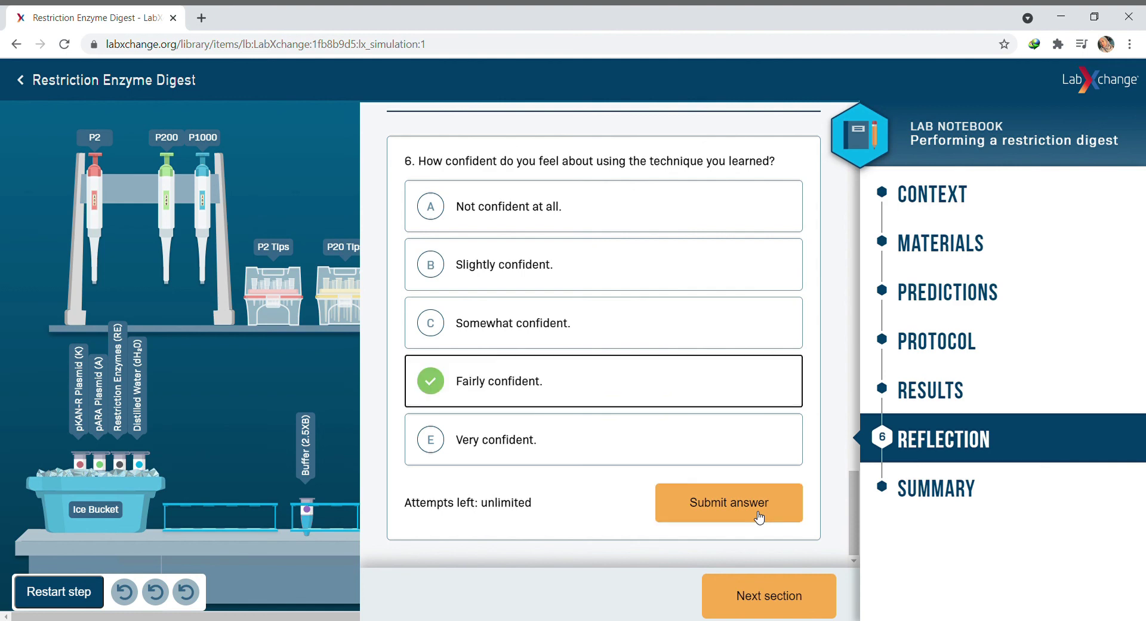
Go on to the Summary section and review the simulation recap and its takeaway messages
{"action": "left_click", "coordinate": [800, 596]}
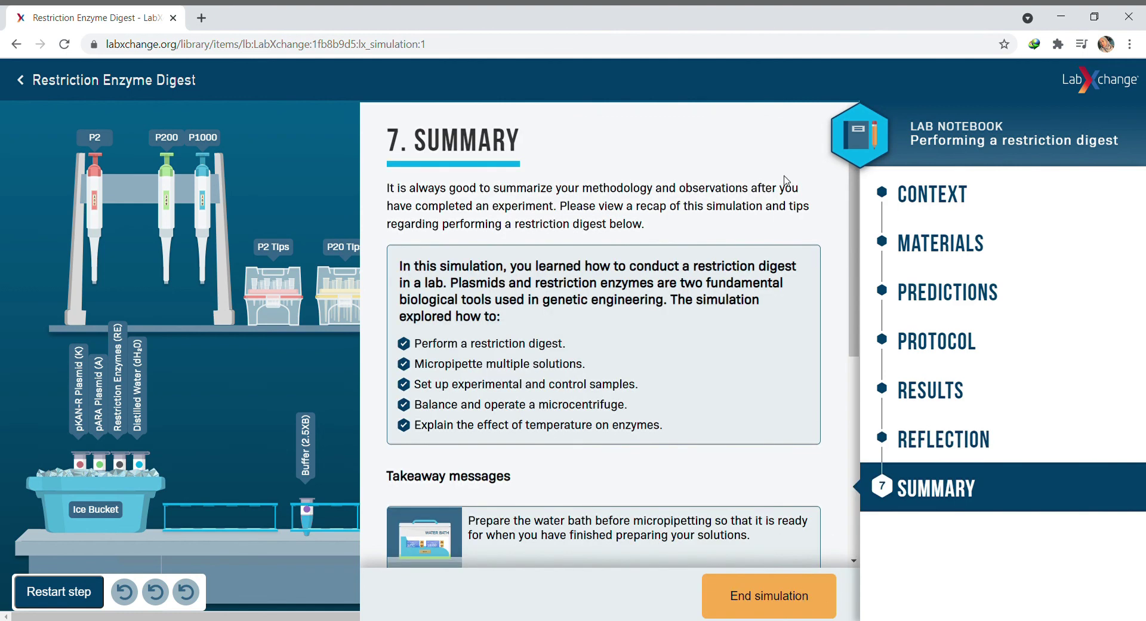
{"action": "scroll", "coordinate": [851, 200], "scroll_direction": "down", "scroll_amount": 5}
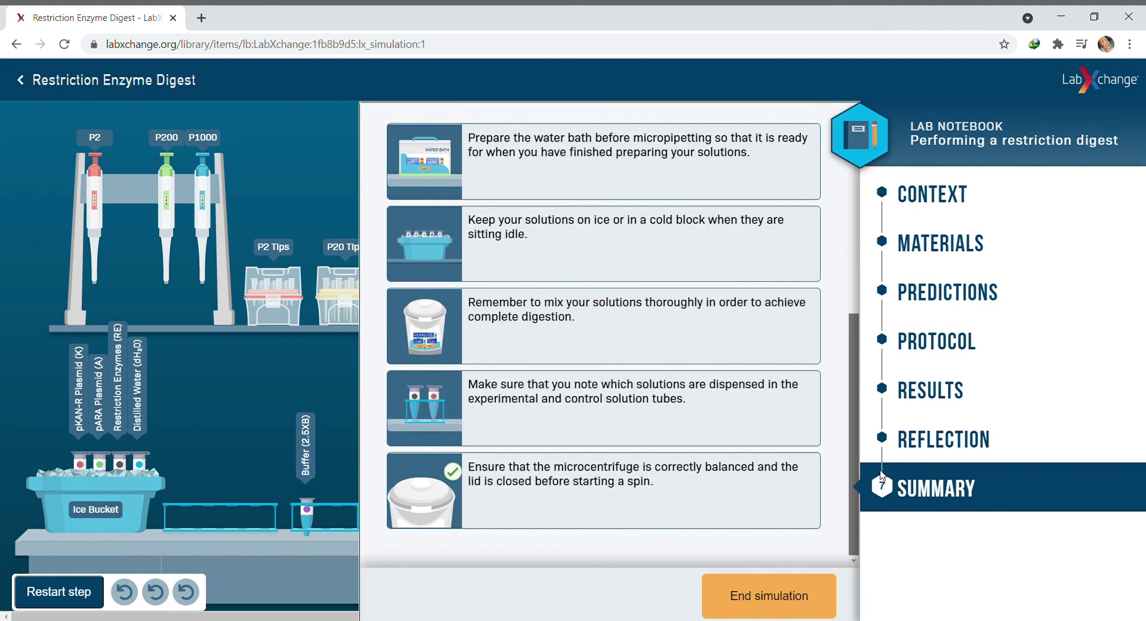
{"action": "left_click", "coordinate": [883, 482]}
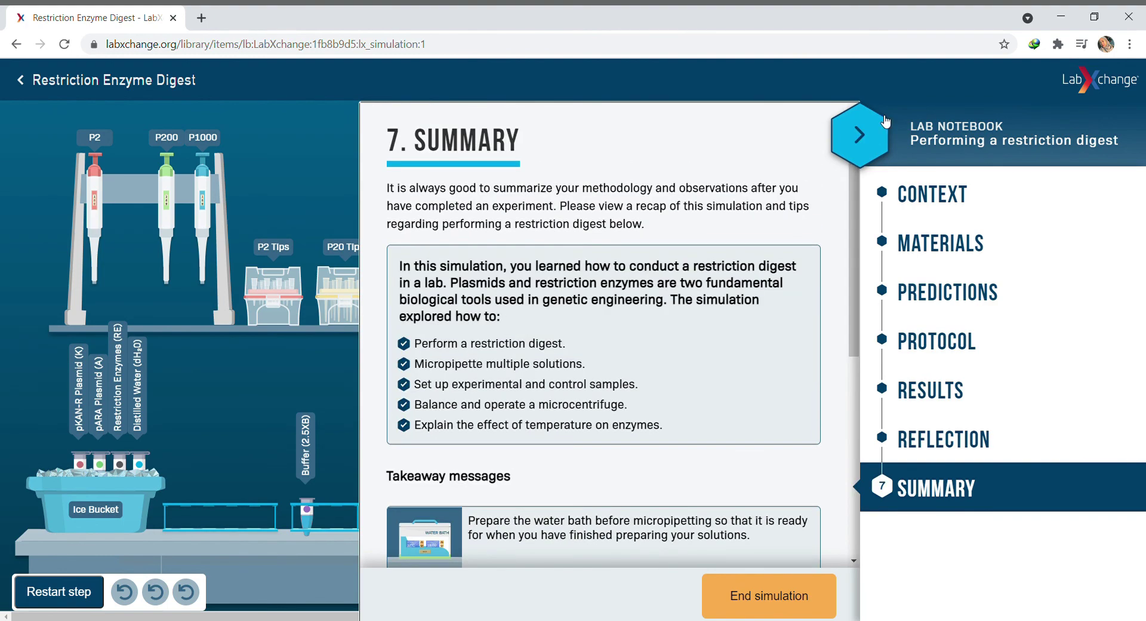